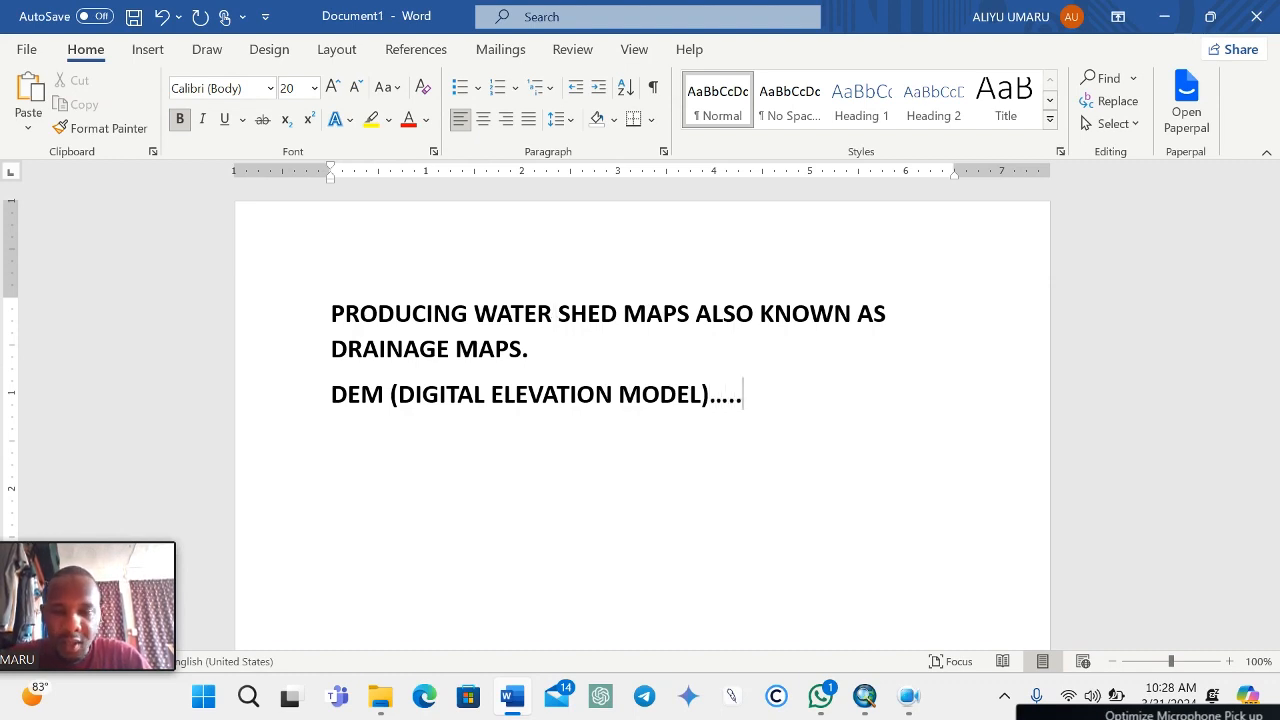
key(Return)
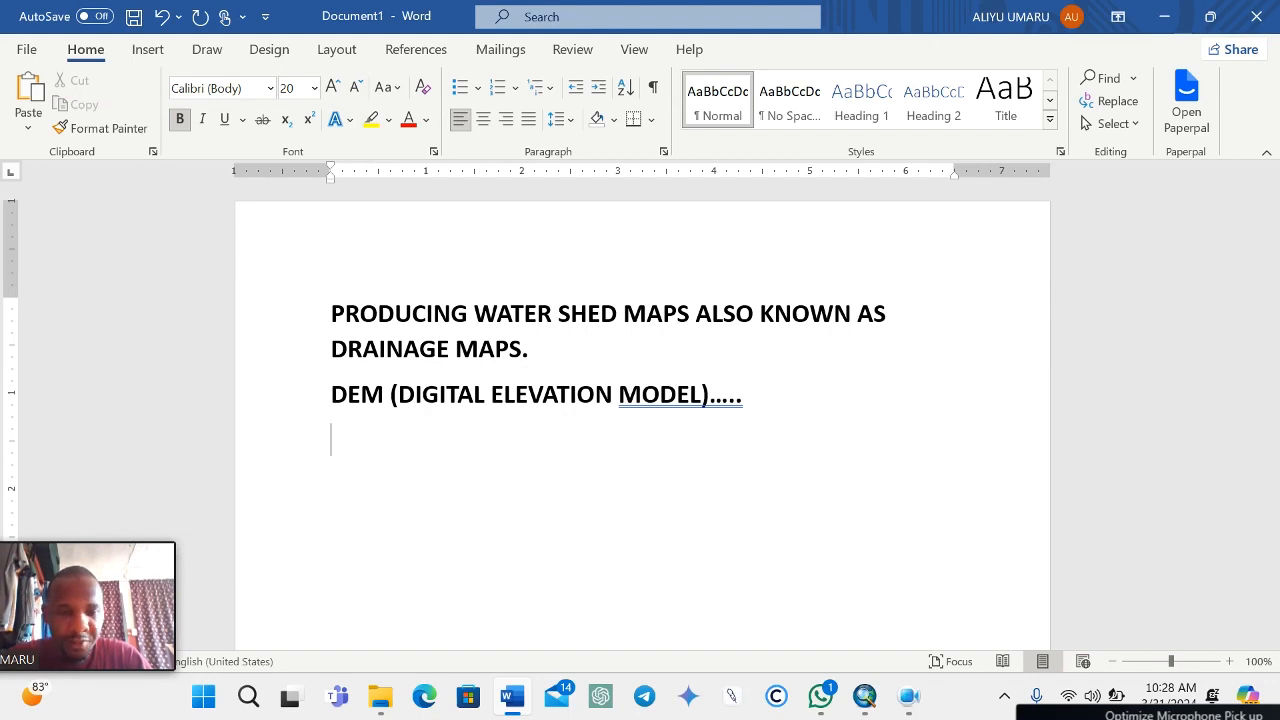
text(wwww)
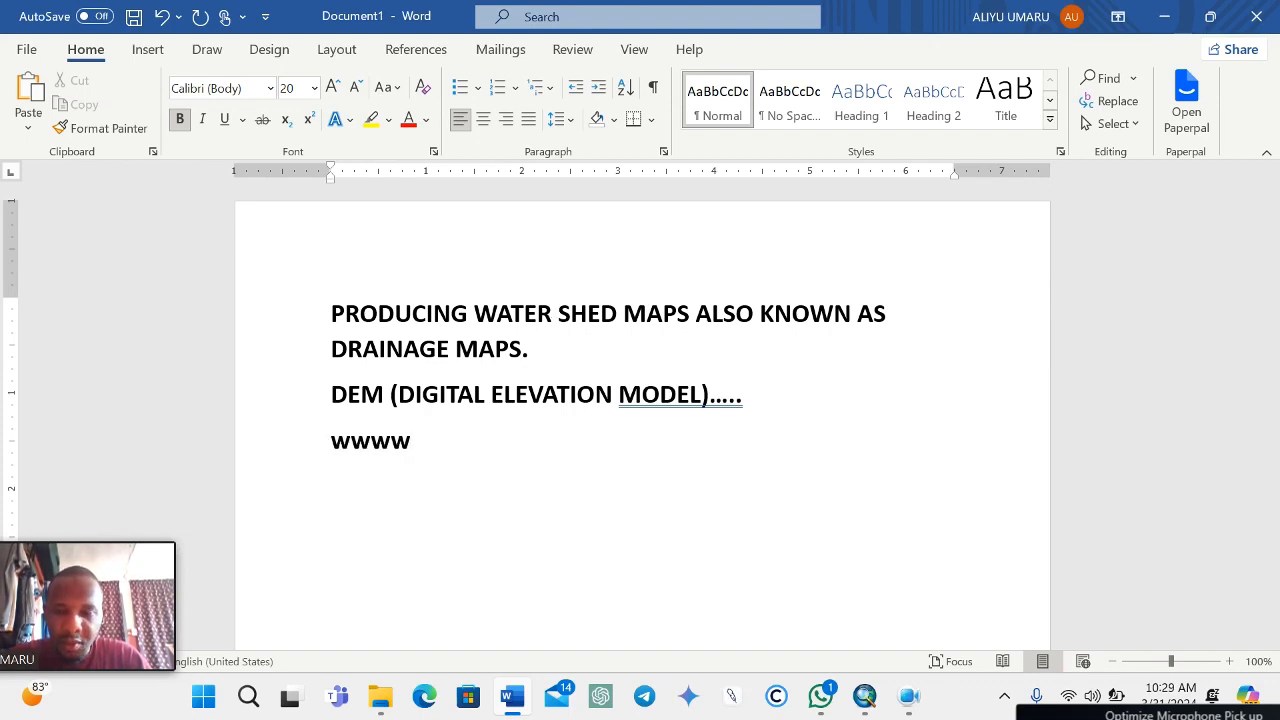
key(BackSpace)
text(.e)
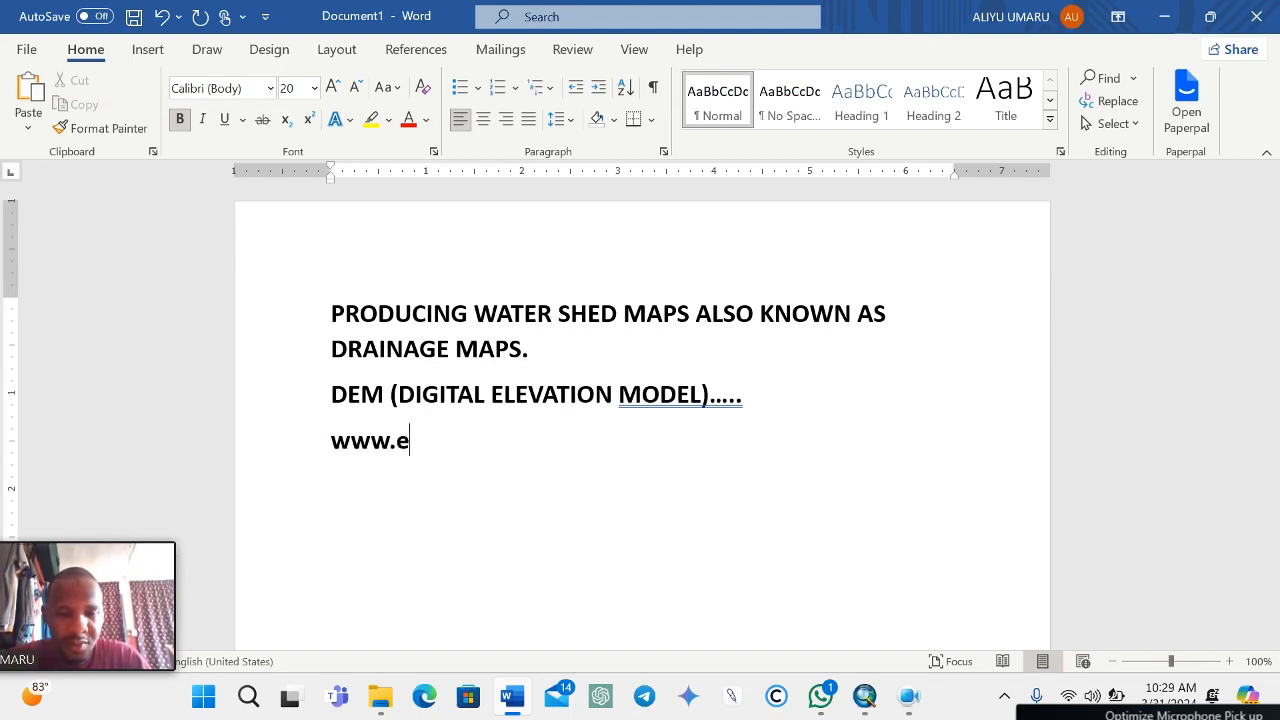
text(arthexplo)
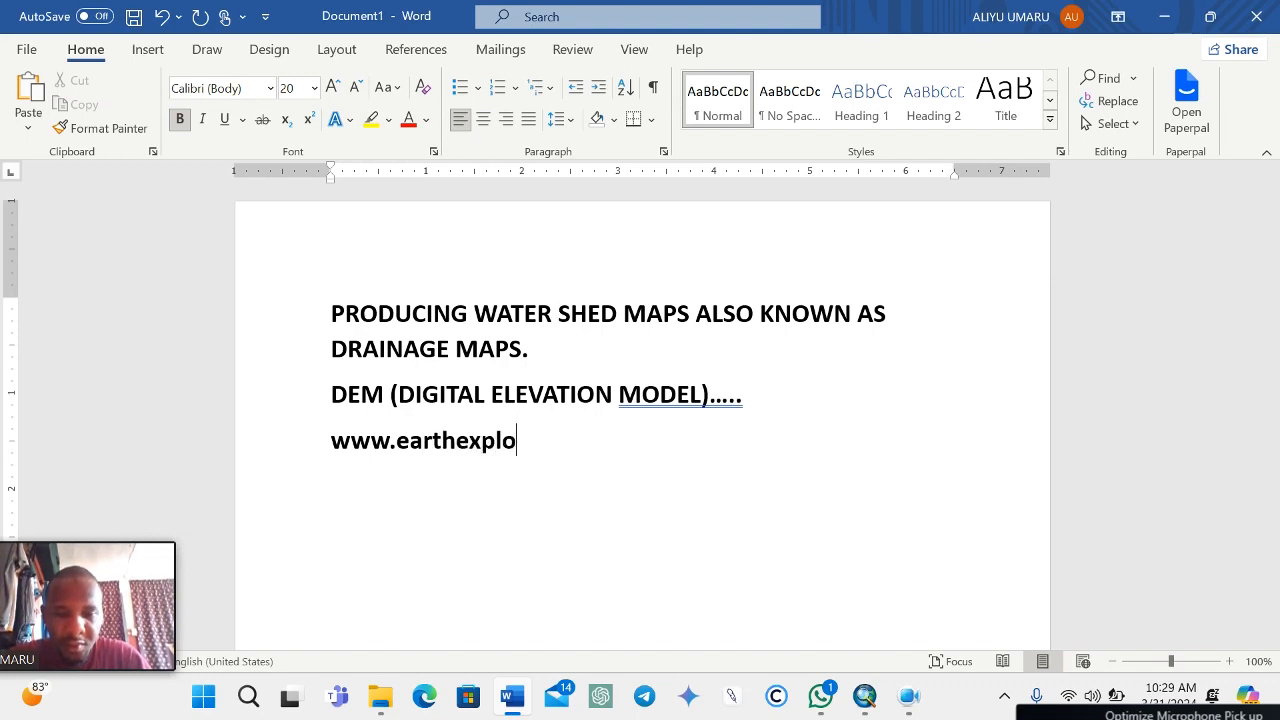
text(rer.us)
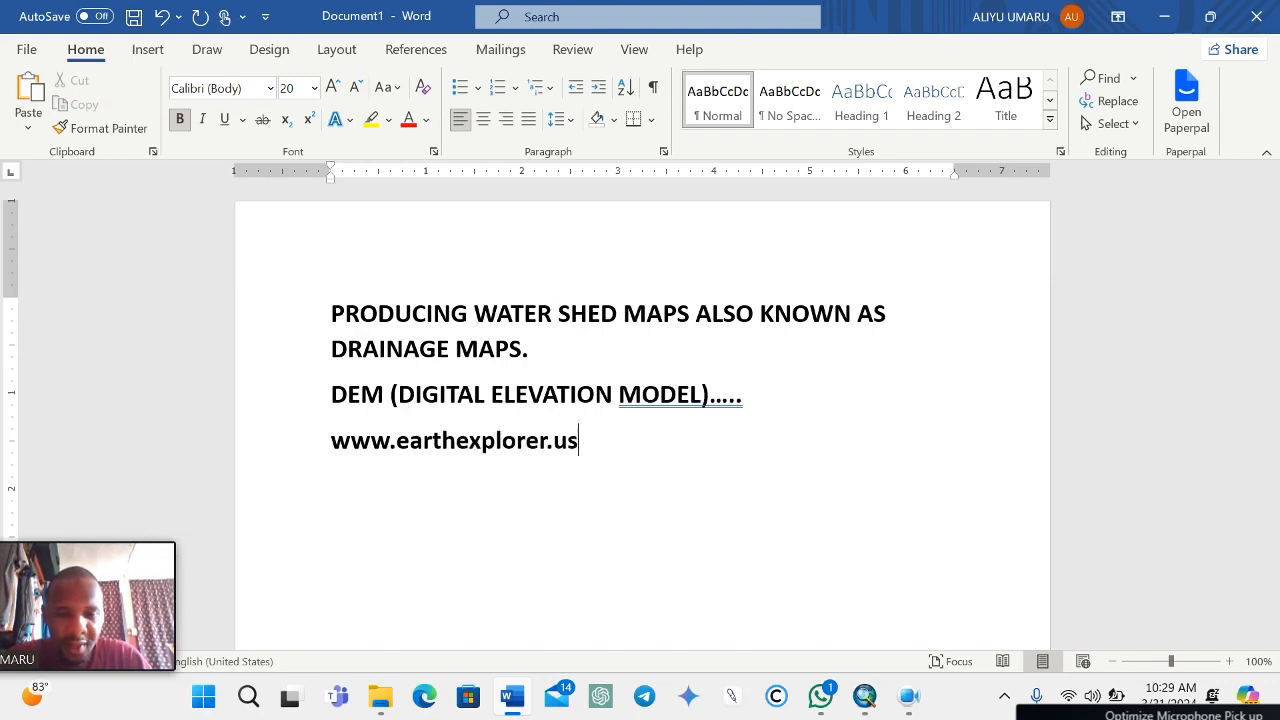
text(gs.com)
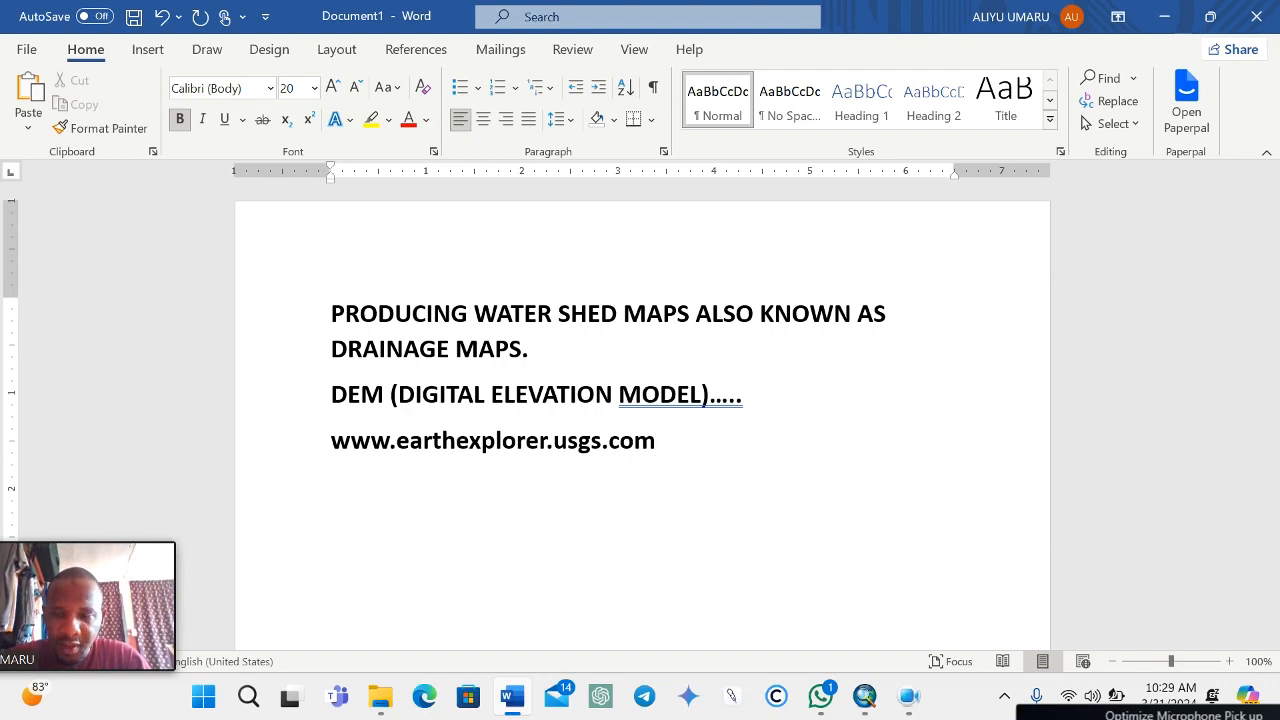
key(Return)
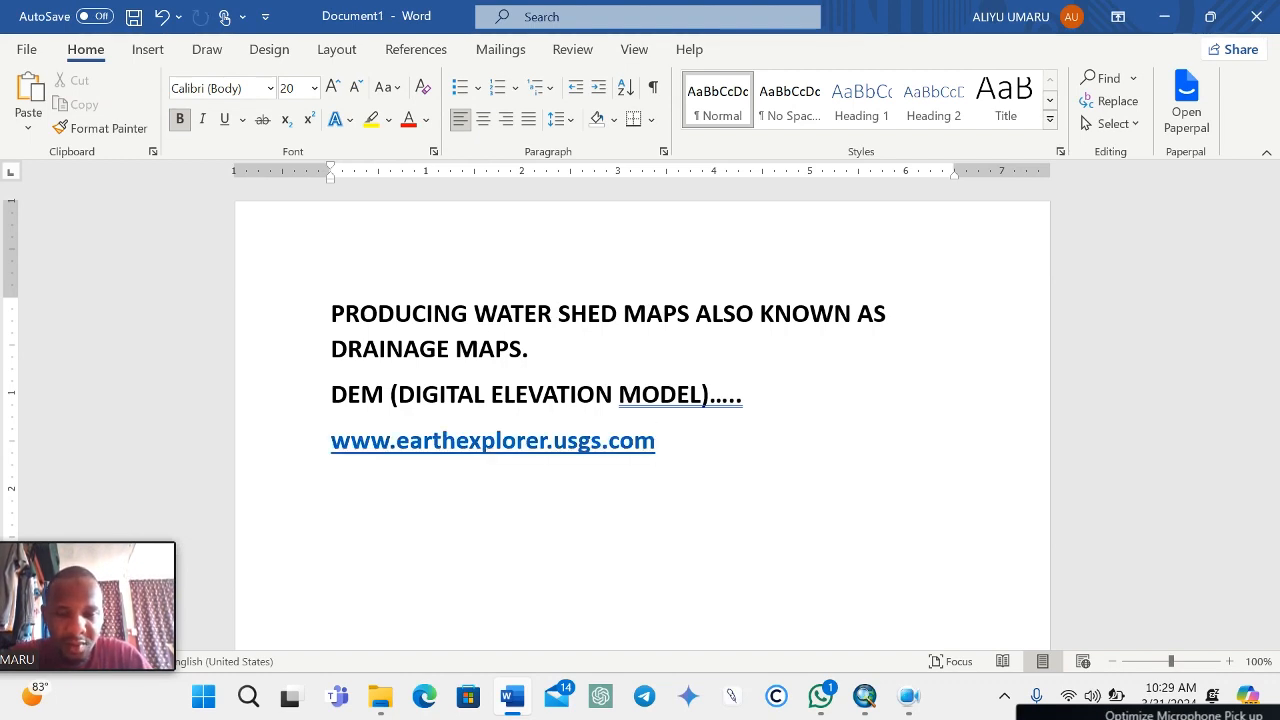
text(global )
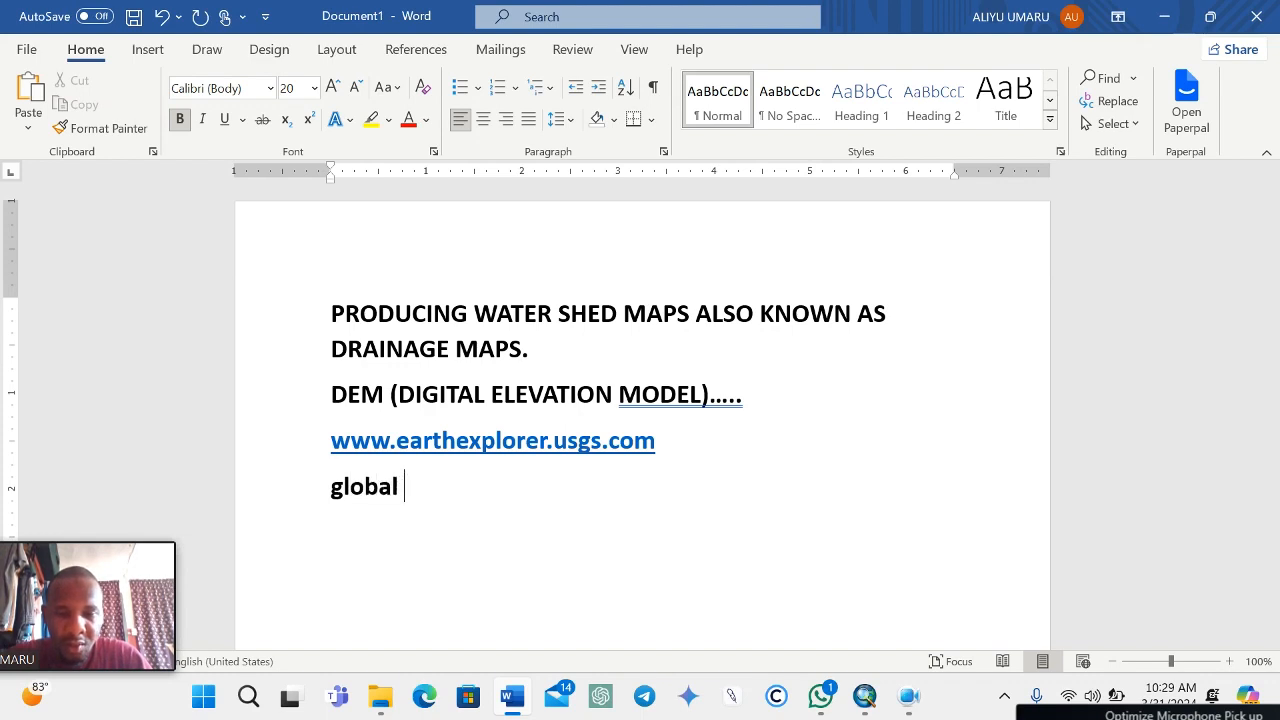
text(mapper software...)
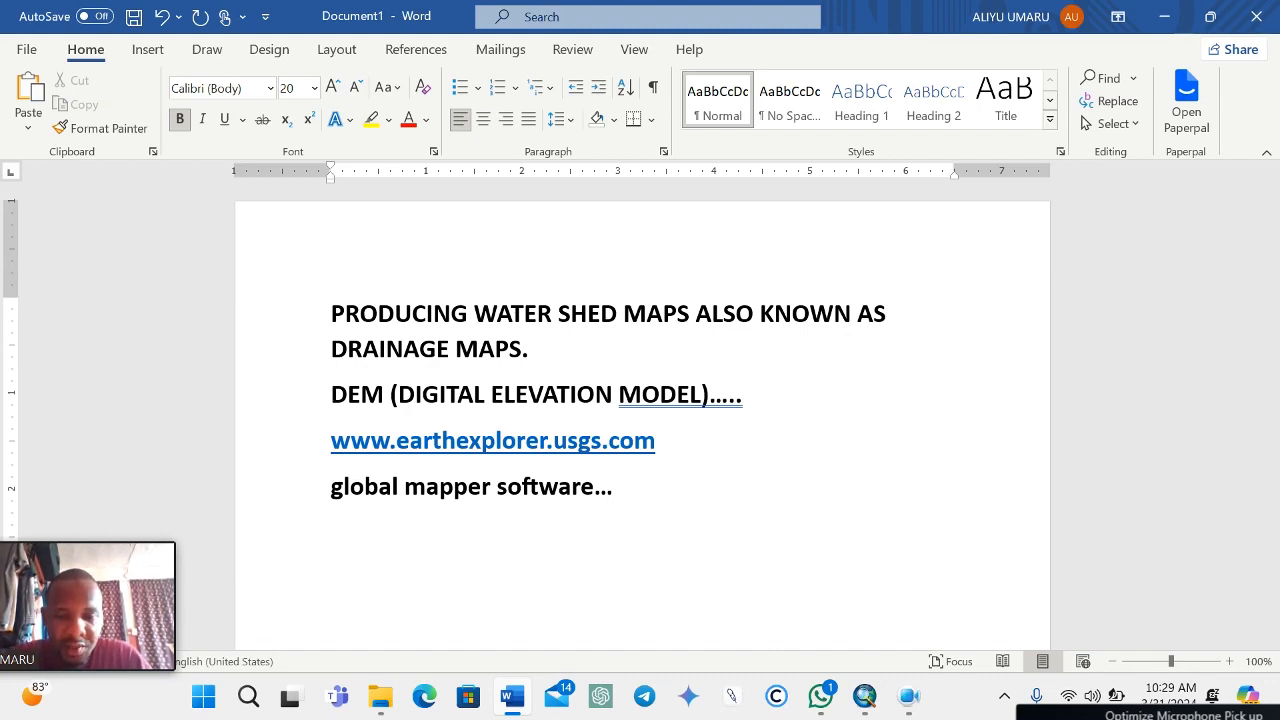
Add a line reading "classify the drainages into first order, second order.......nth order." below the global mapper line
text(classi)
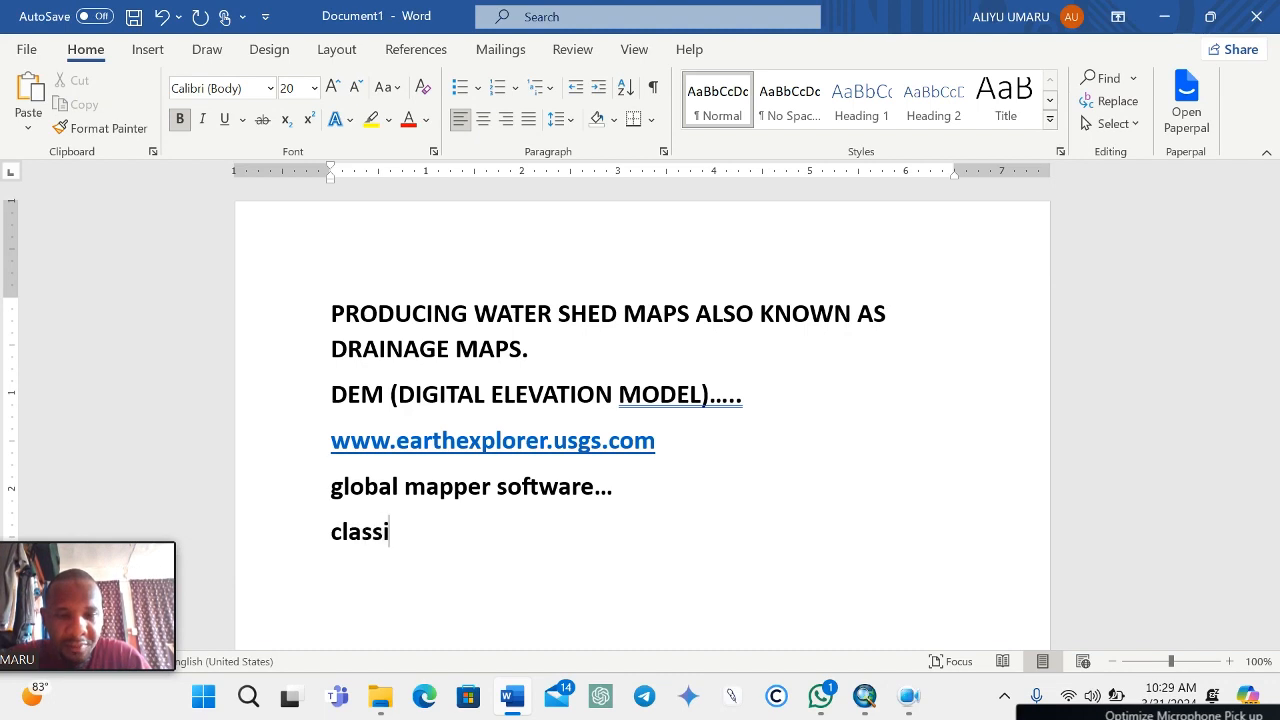
text(fy the dr)
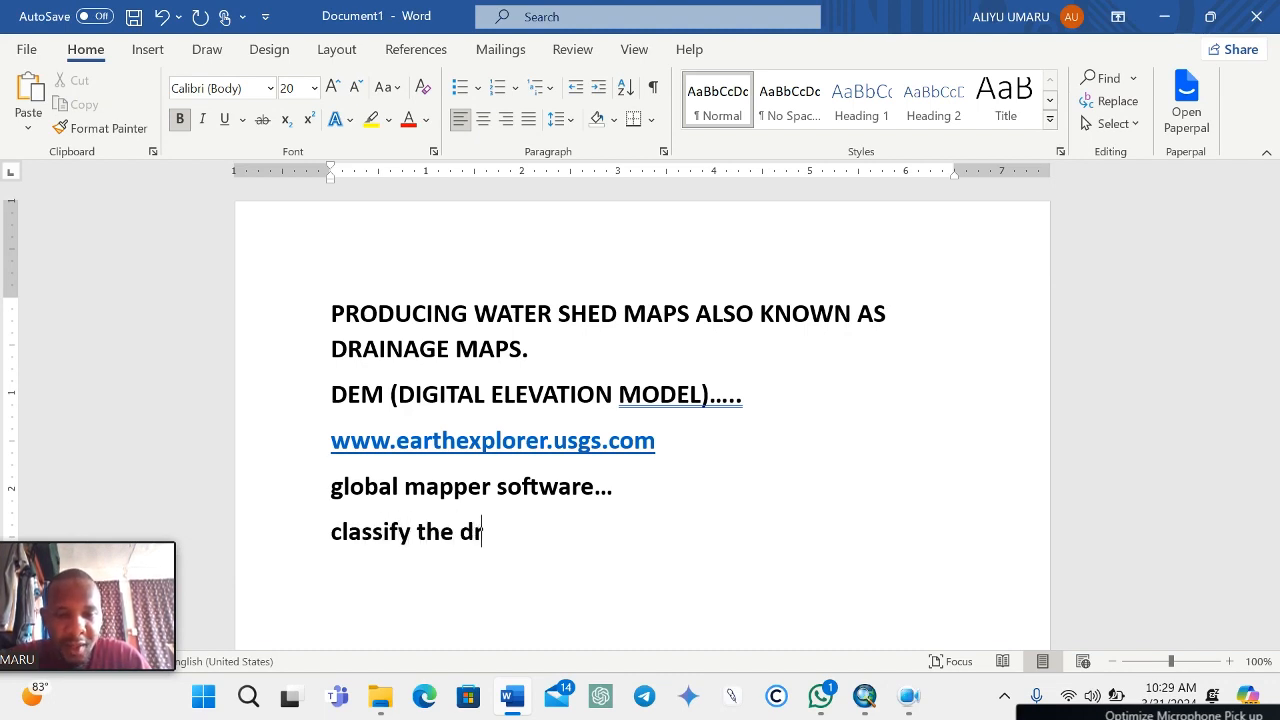
text(ainages i)
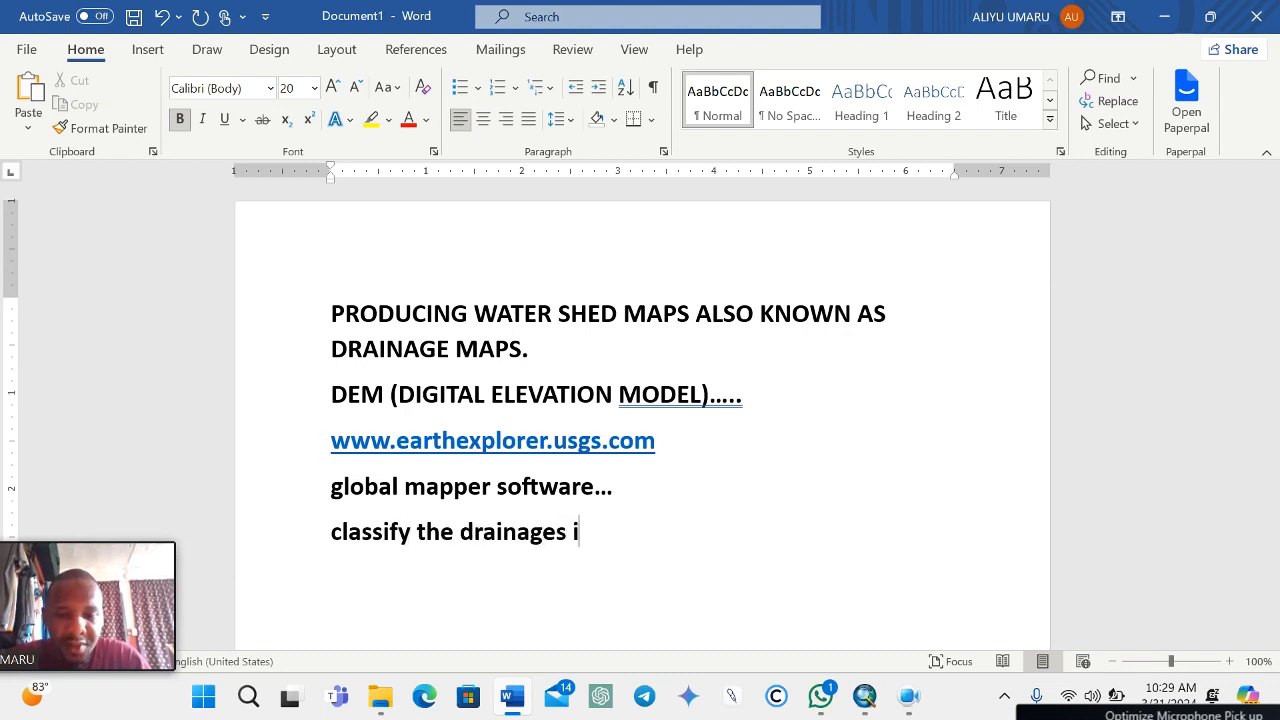
text(nto d)
key(BackSpace)
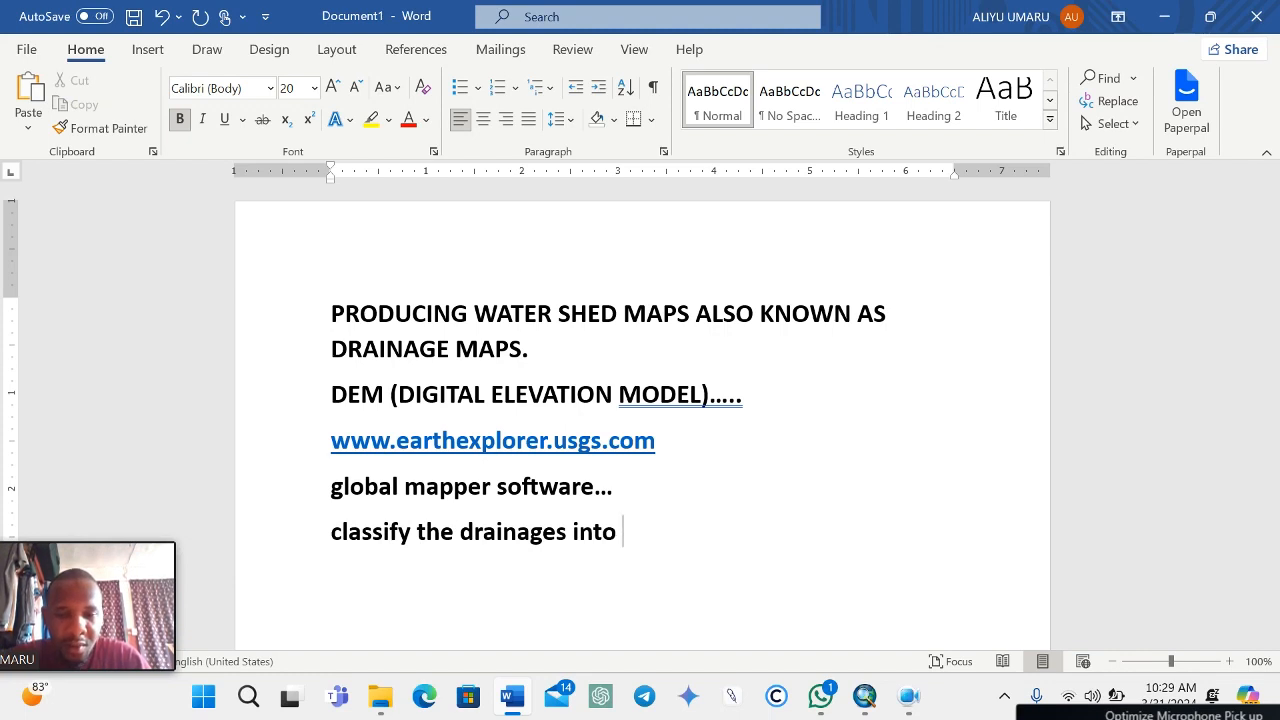
text(first or)
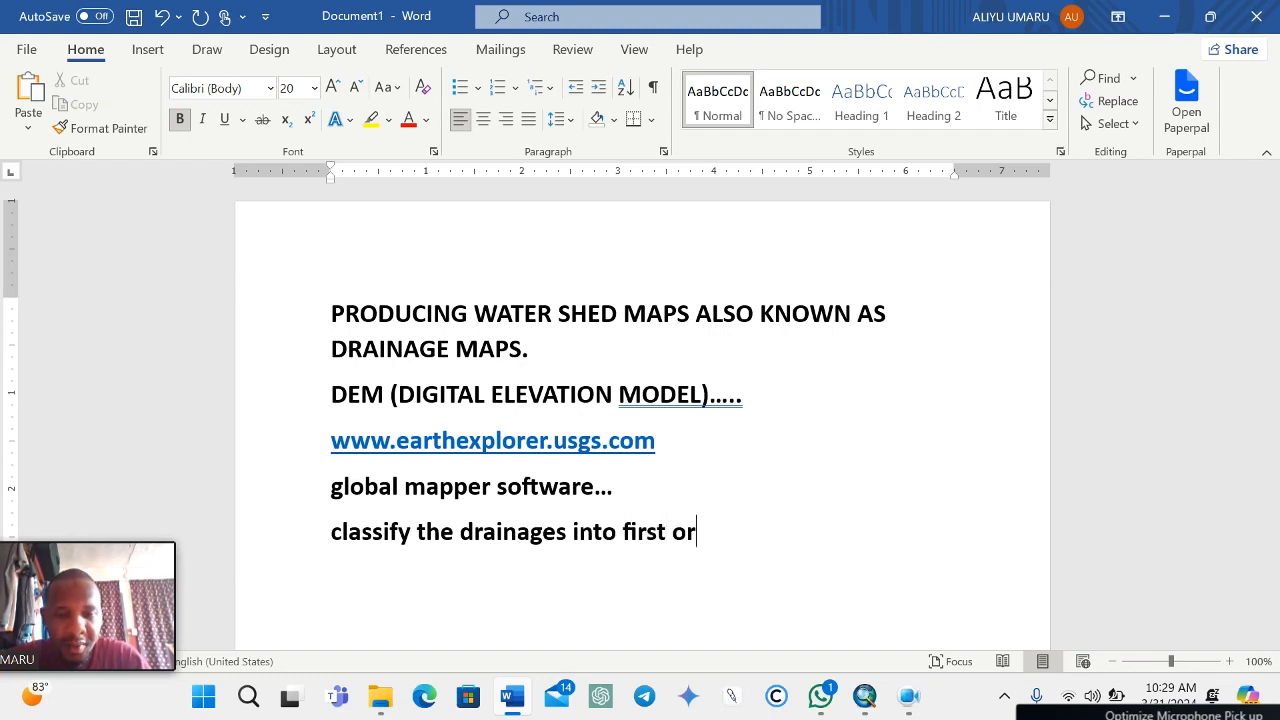
text(der, seconder)
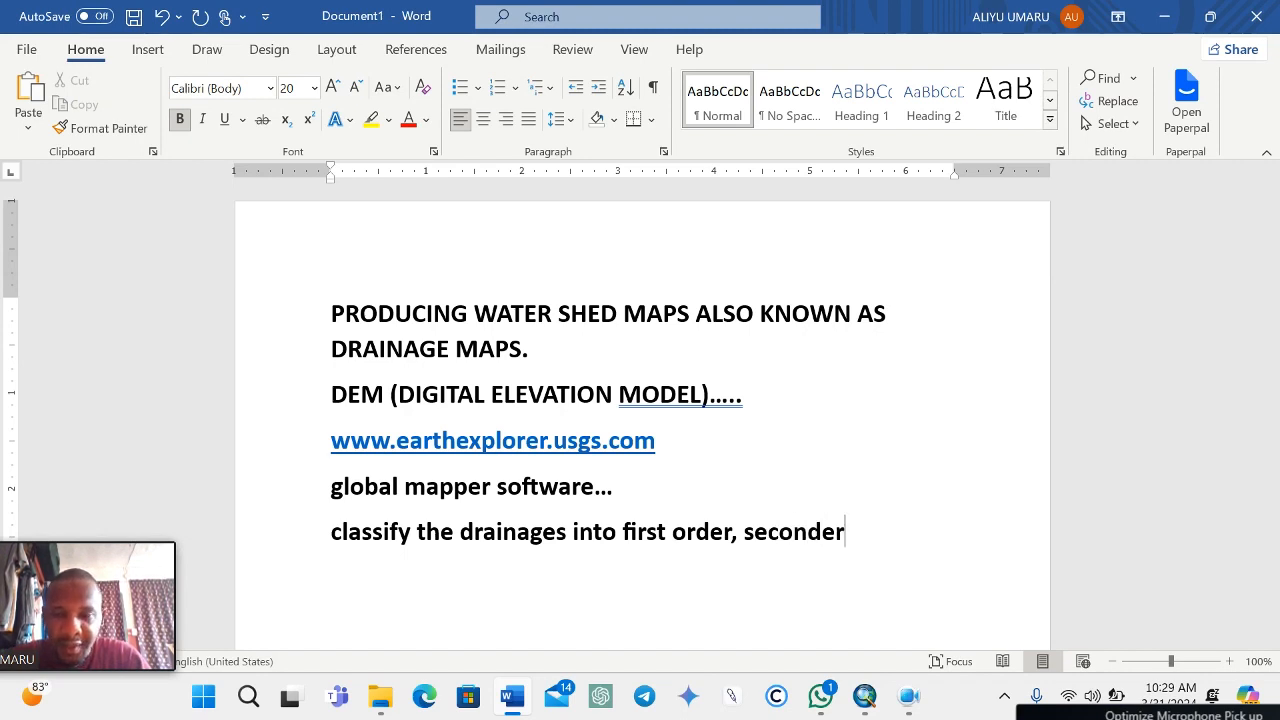
key(BackSpace)
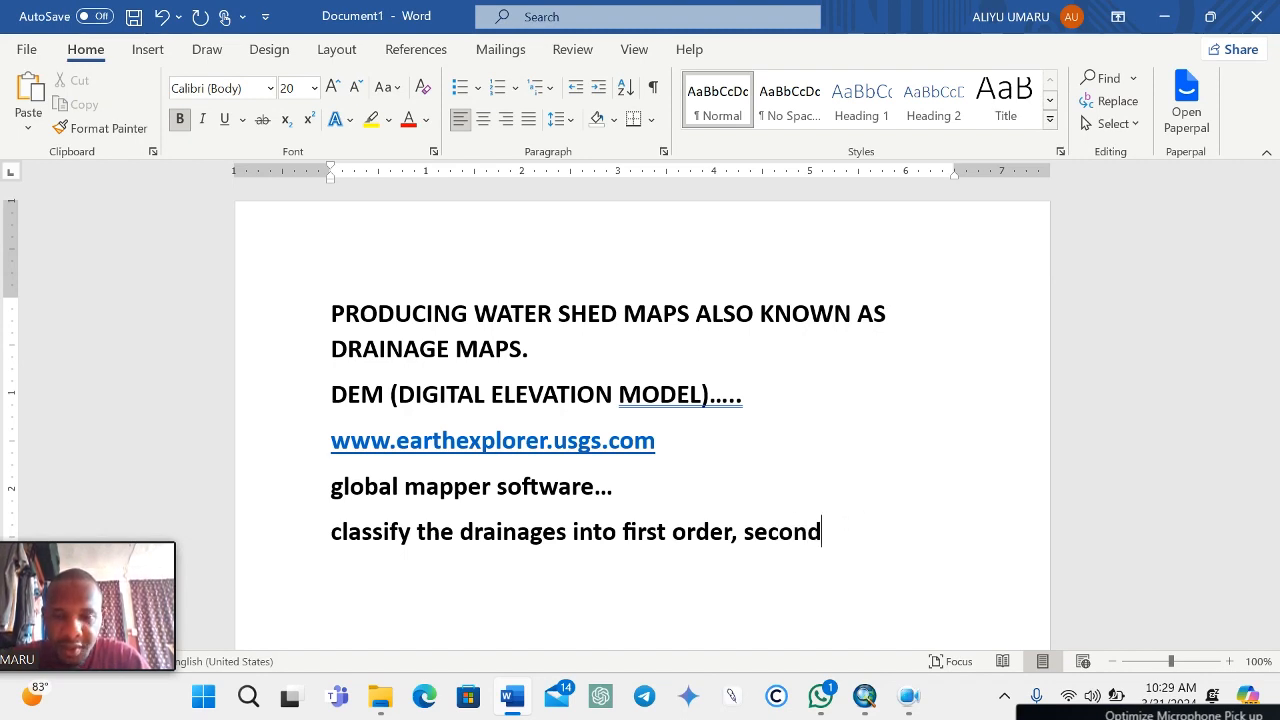
text(order...)
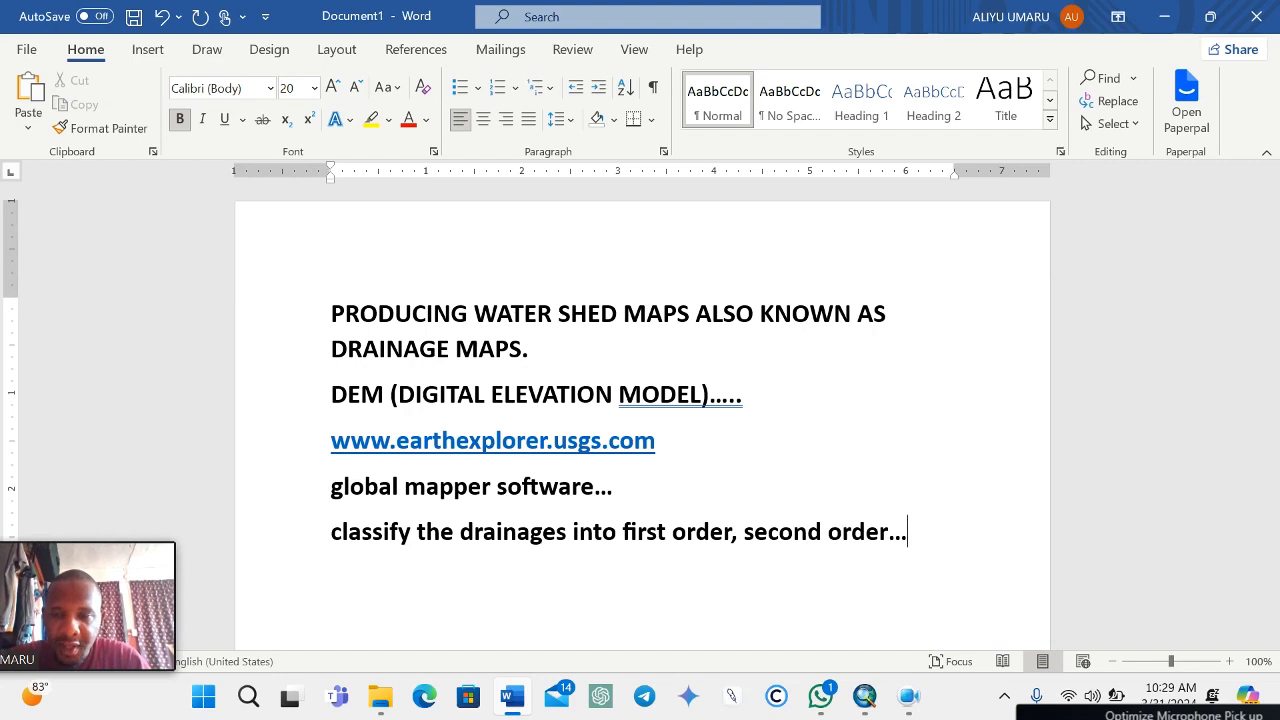
text(....nth )
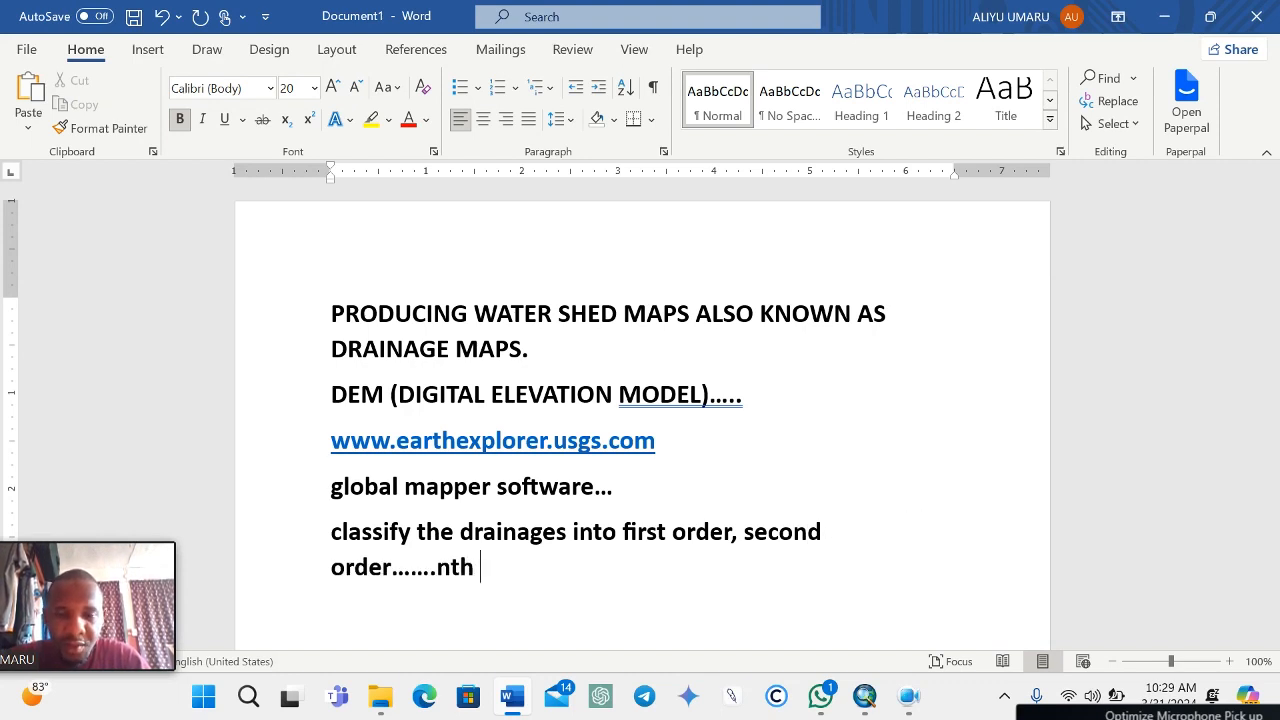
text(order.)
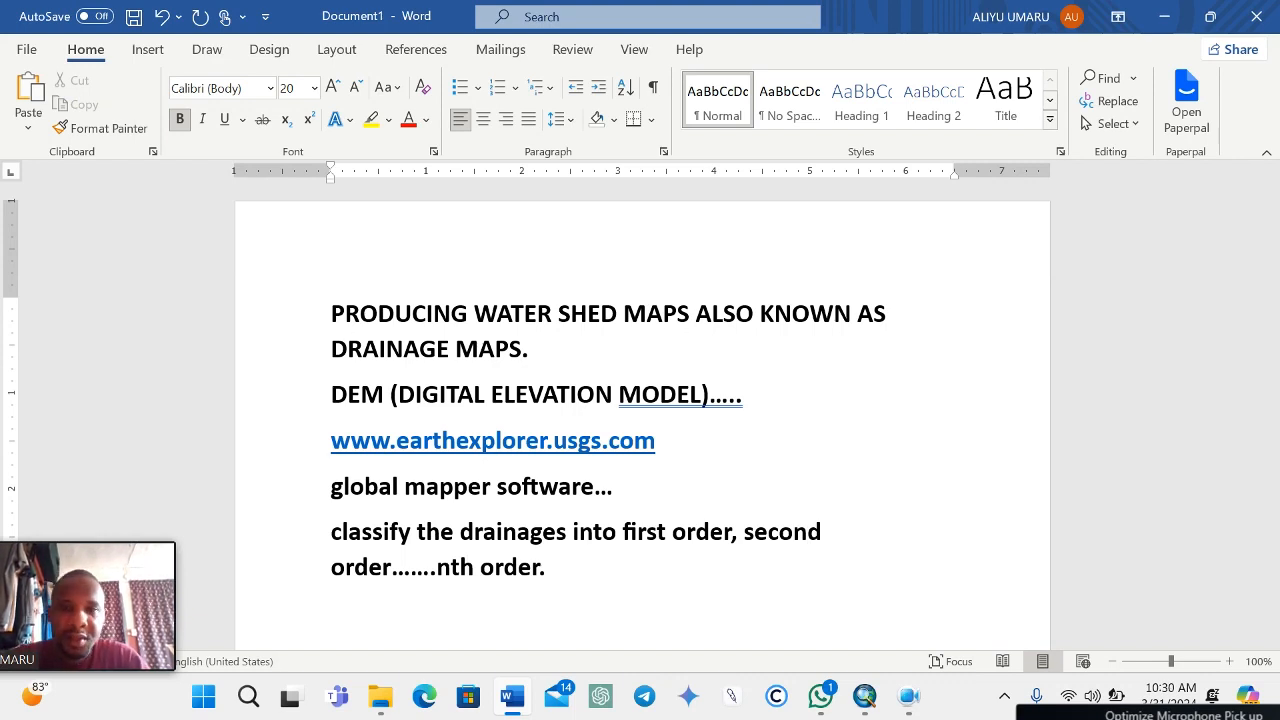
Examine the dem.dem file in the DRAINAGE FILES folder inside the desktop's TUTORIAL folder
click(1167, 18)
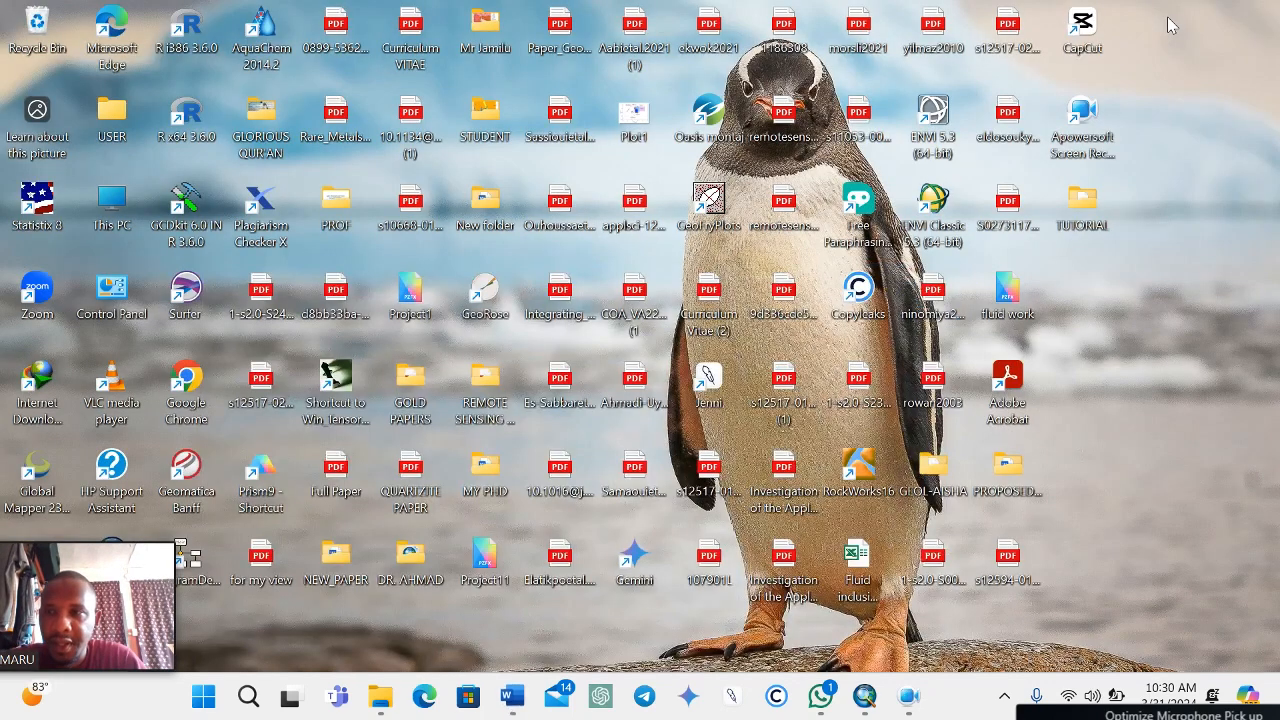
double_click(1084, 205)
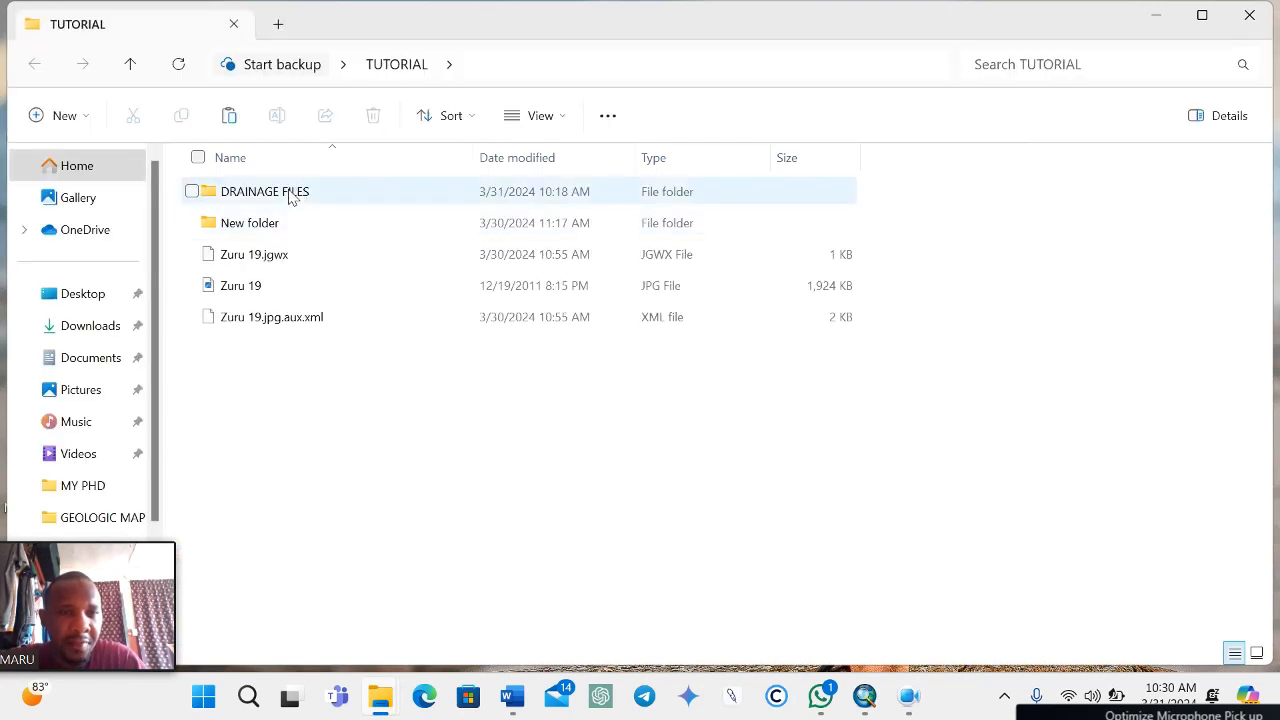
double_click(289, 193)
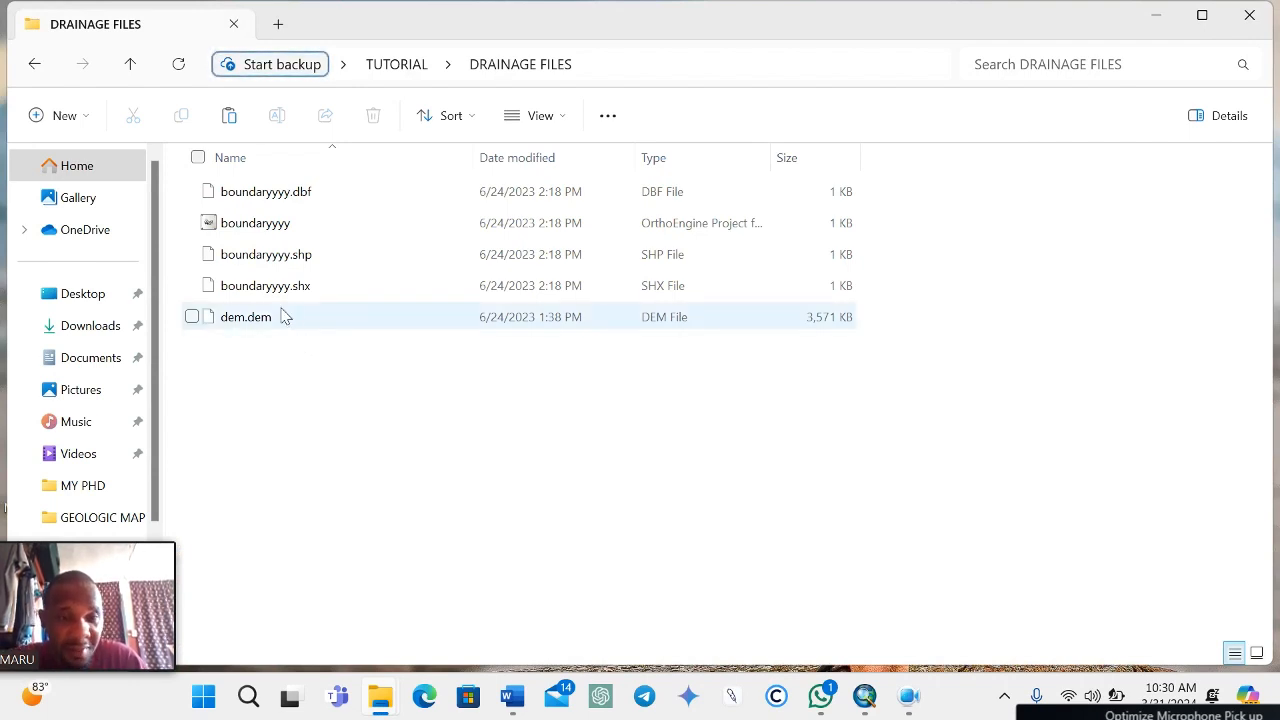
click(222, 329)
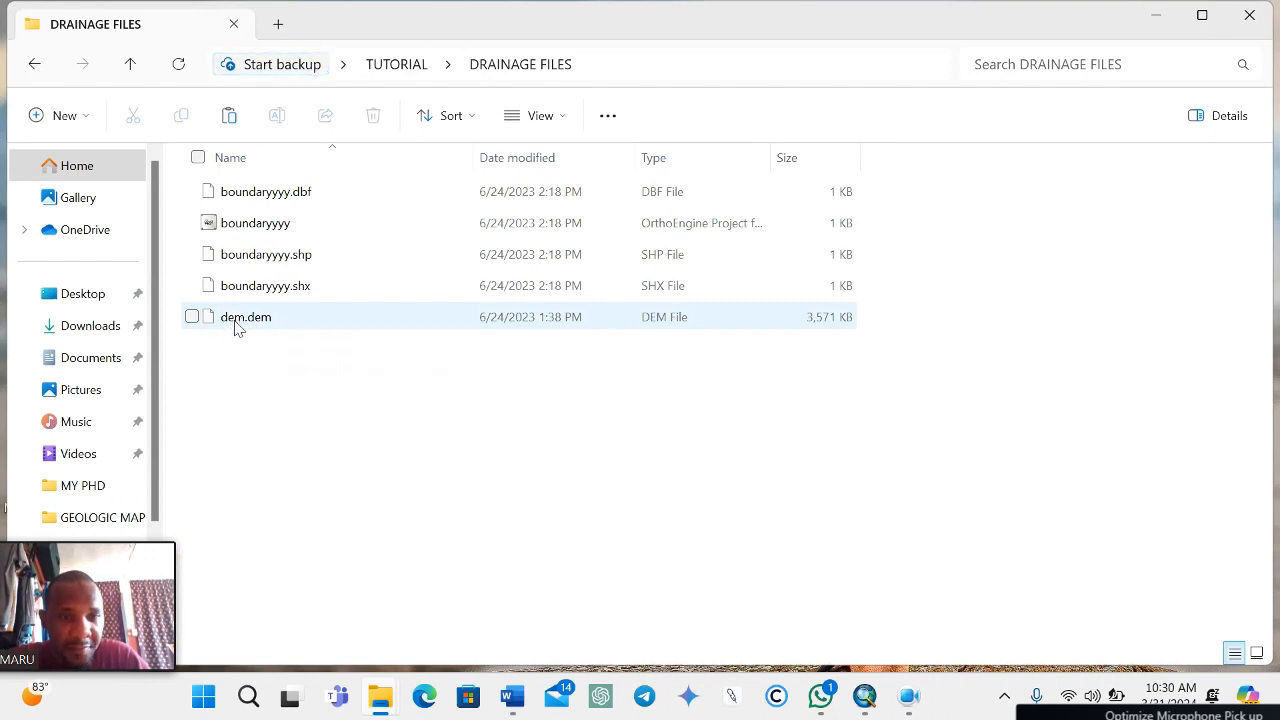
click(232, 326)
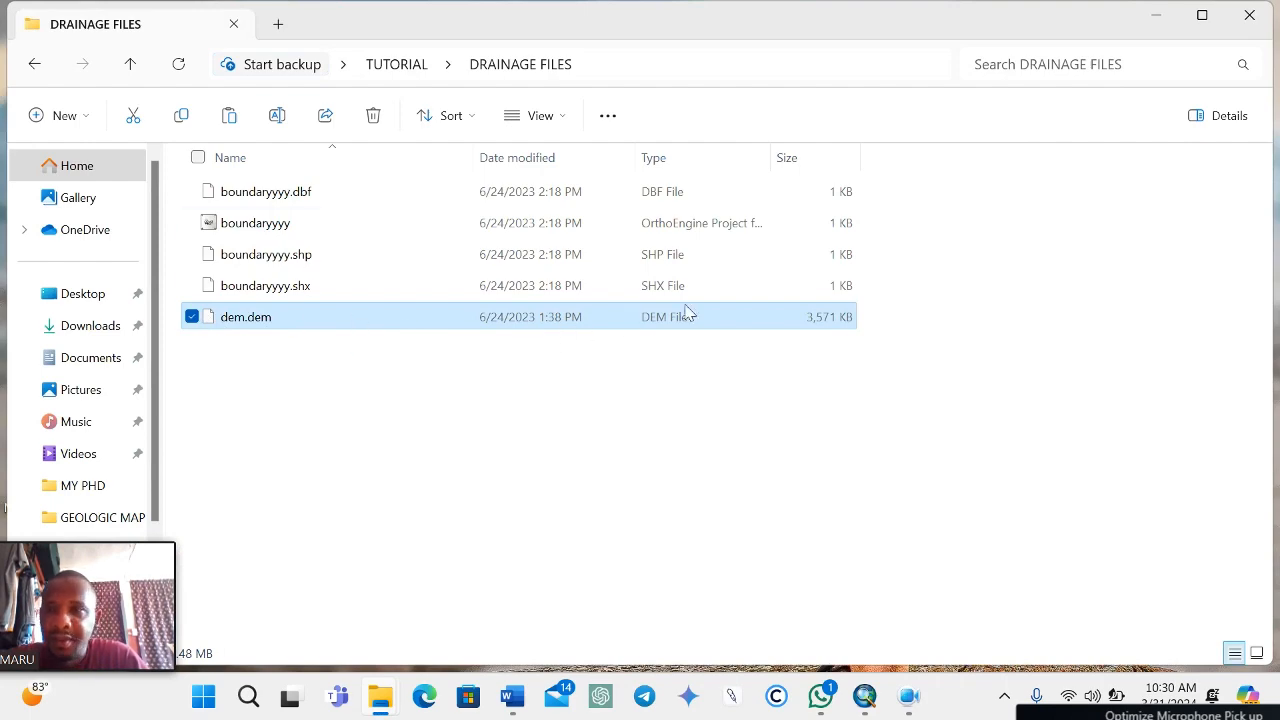
click(1155, 18)
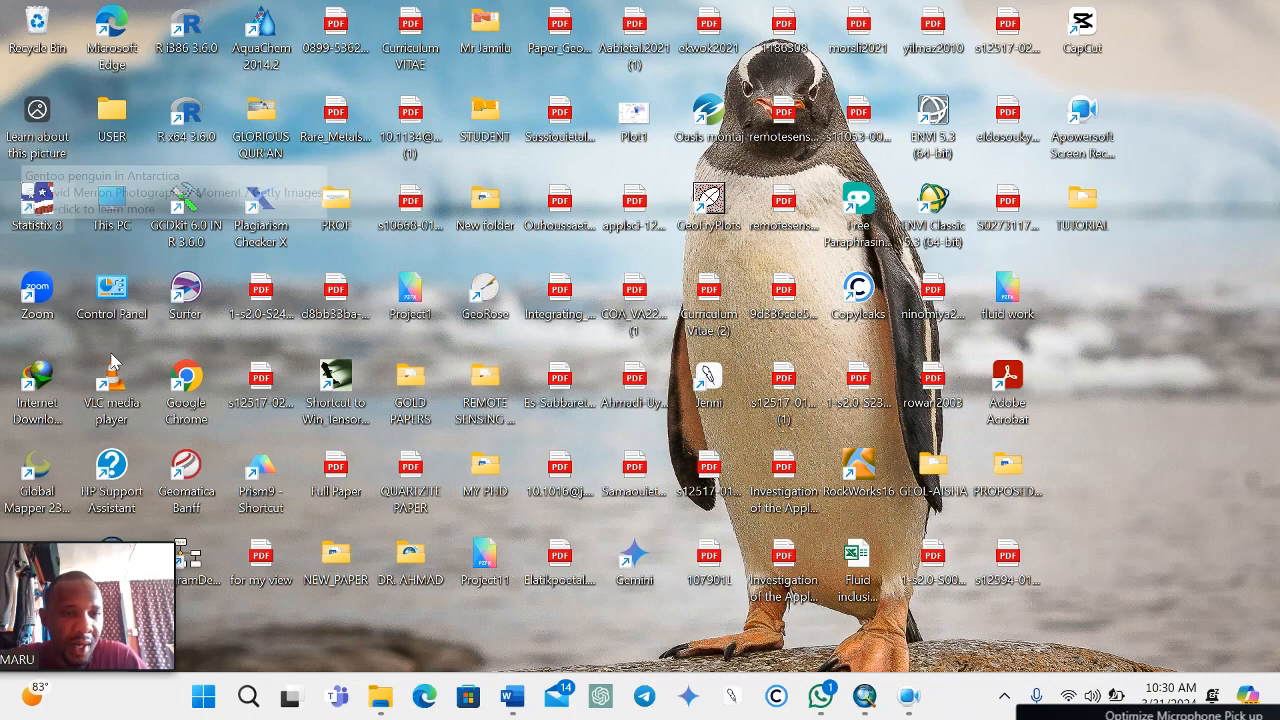
Switch to ArcMap and add dem.dem from the DRAINAGE FILES folder to the map
click(864, 698)
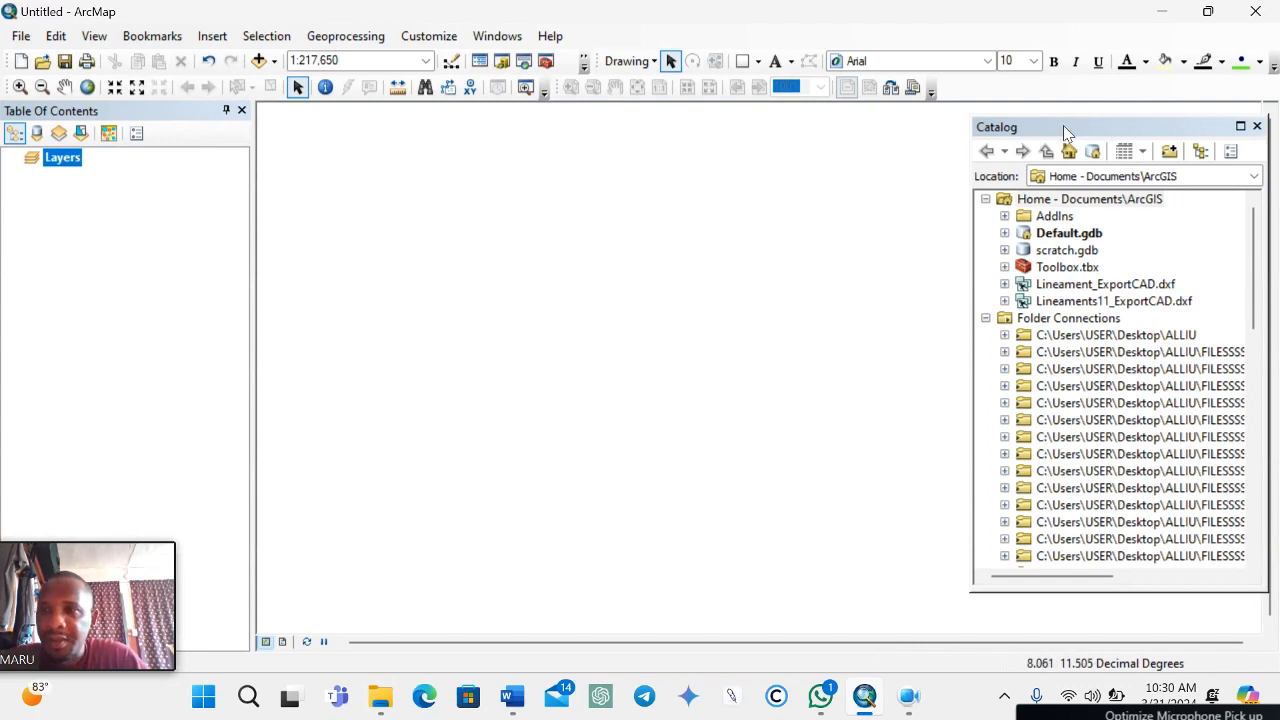
drag(1063, 125, 1081, 119)
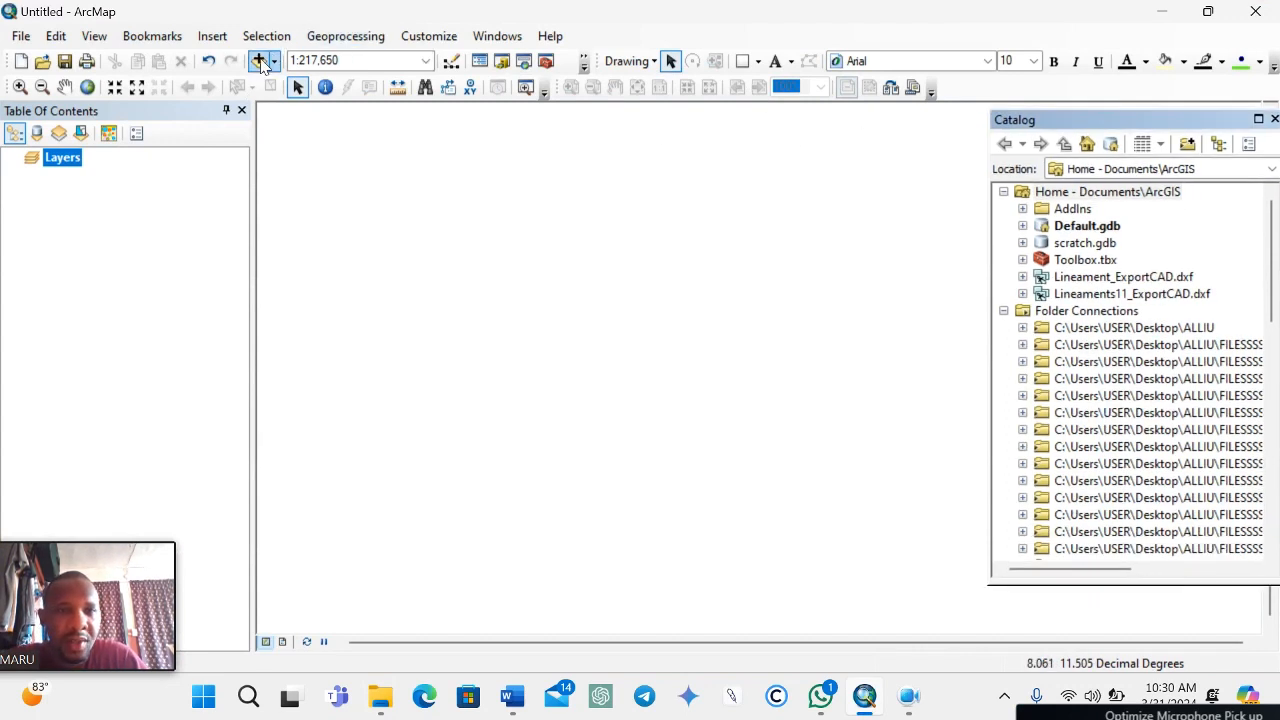
click(259, 61)
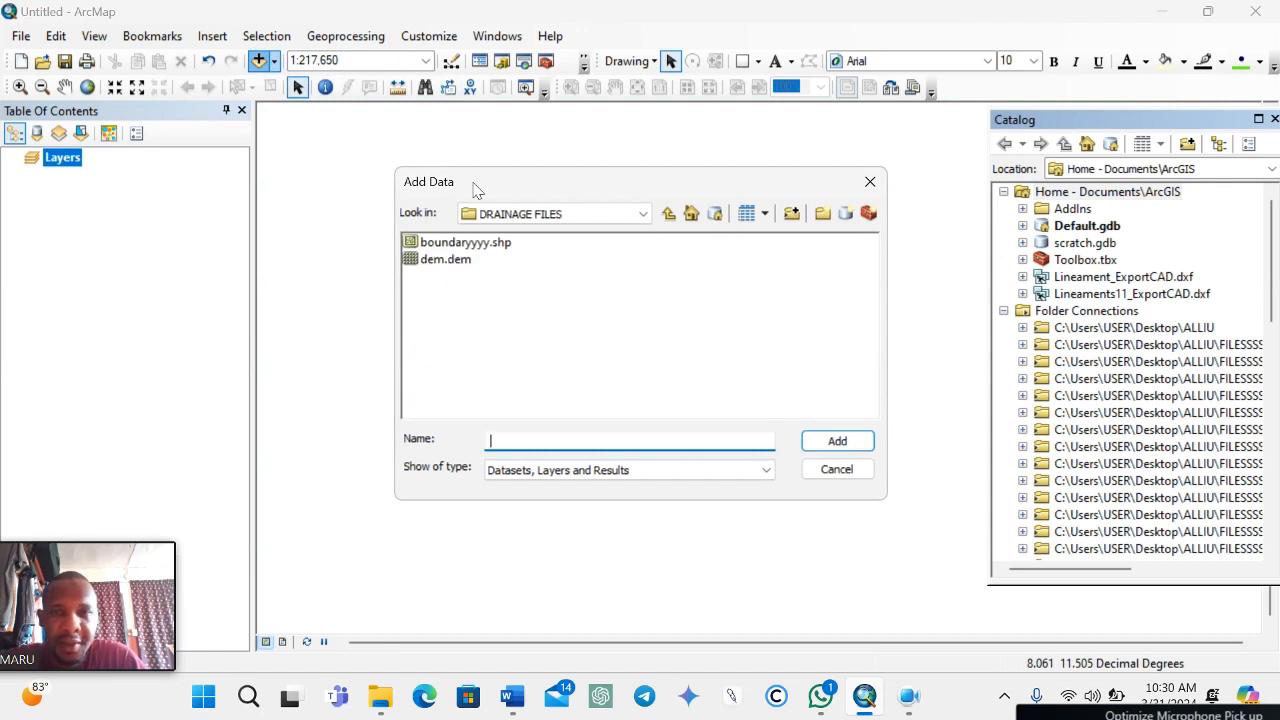
click(445, 262)
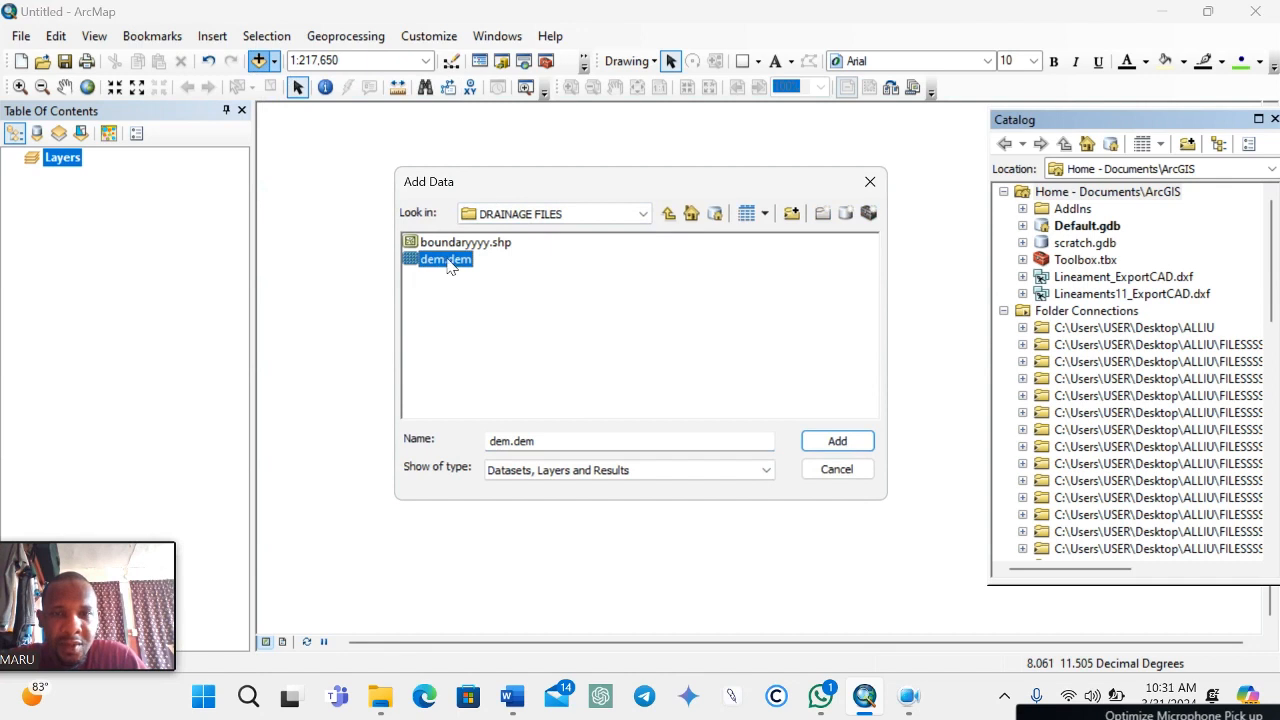
click(851, 441)
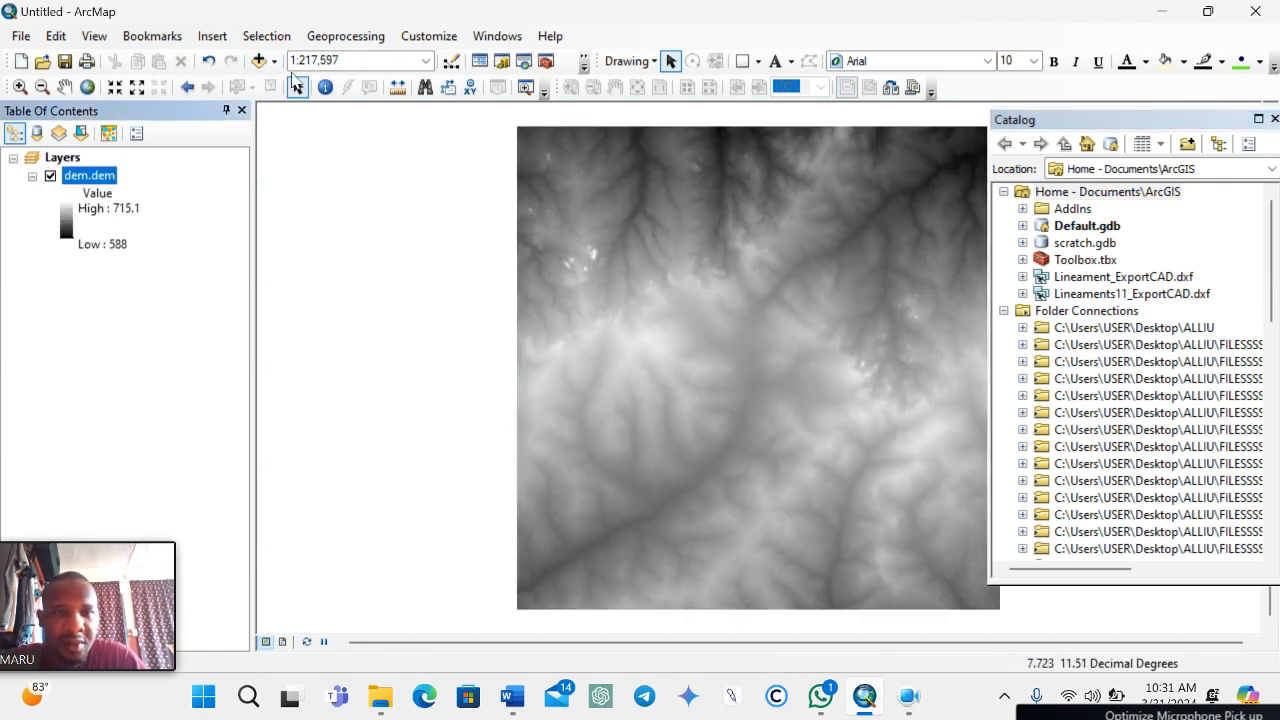
Close the Catalog window and open ArcToolbox beside the DEM
click(64, 87)
drag(743, 251, 616, 248)
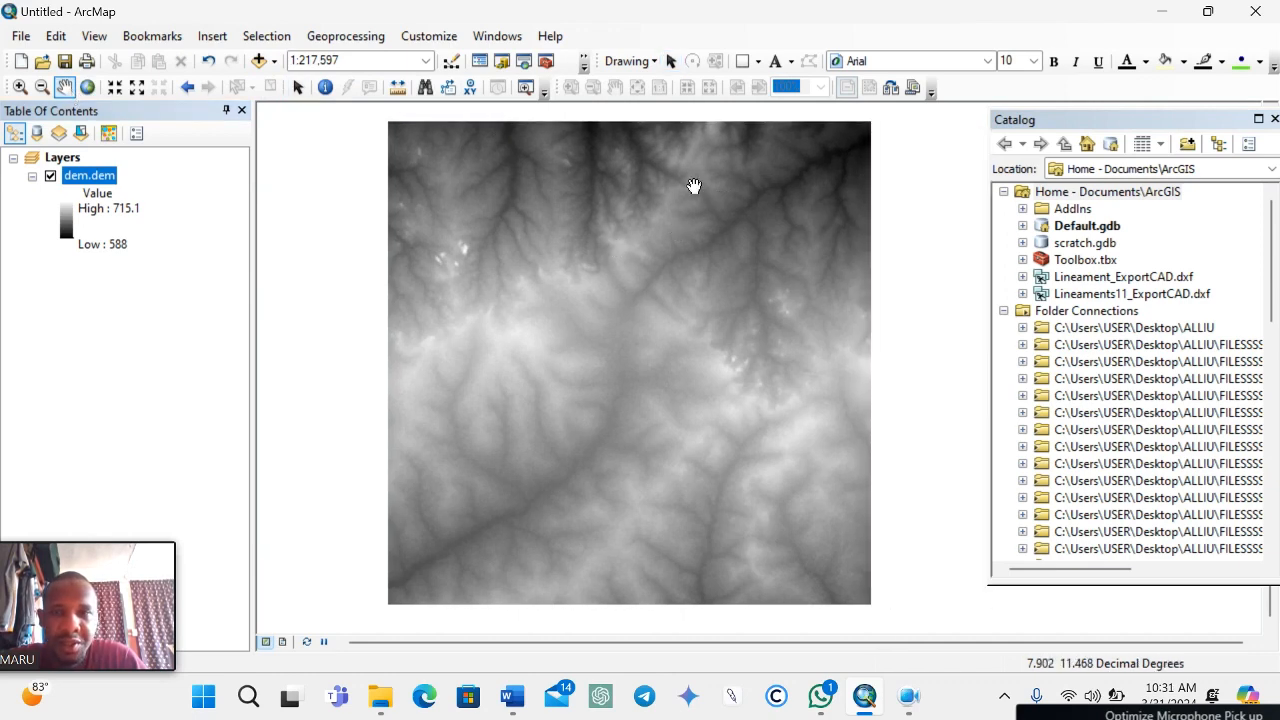
click(297, 87)
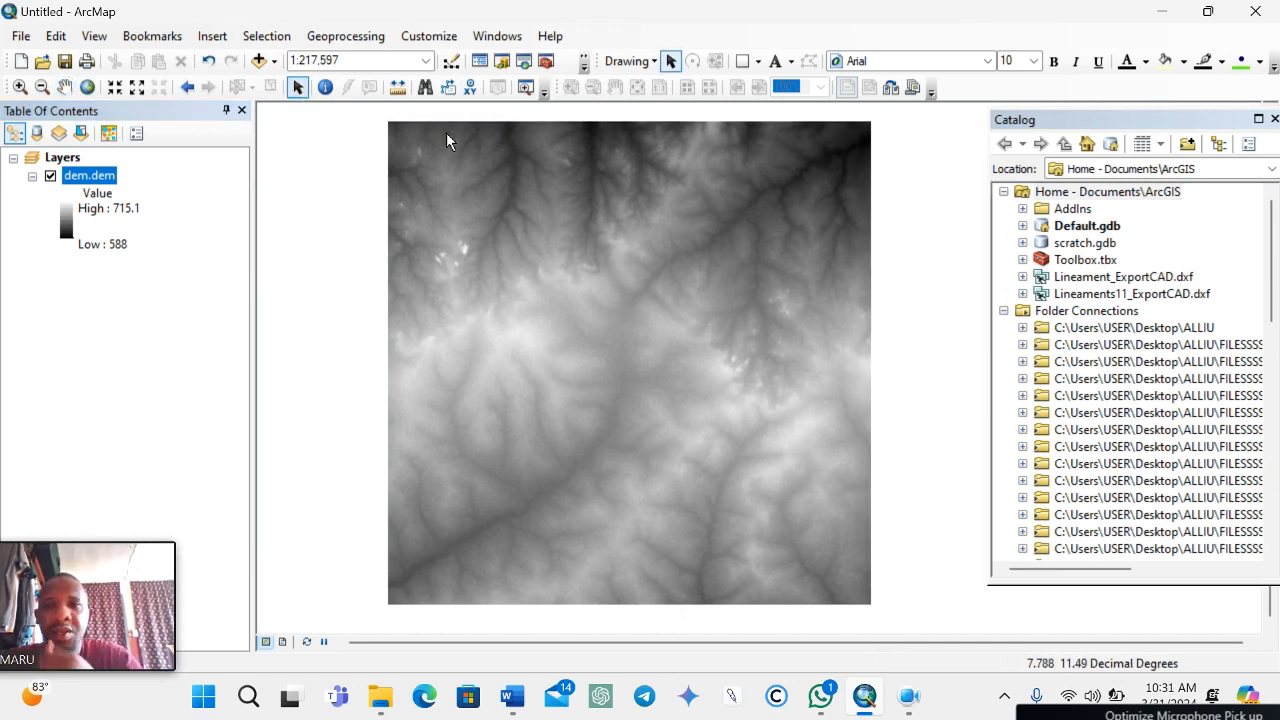
click(1274, 118)
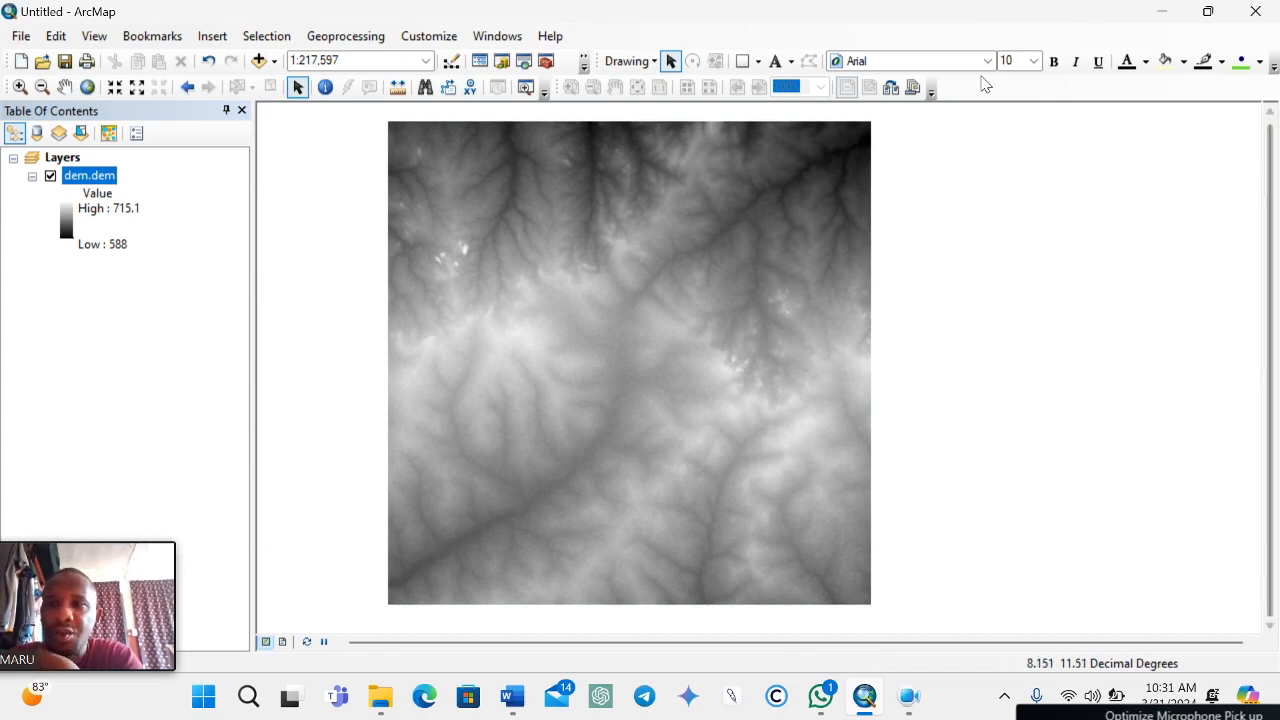
click(546, 62)
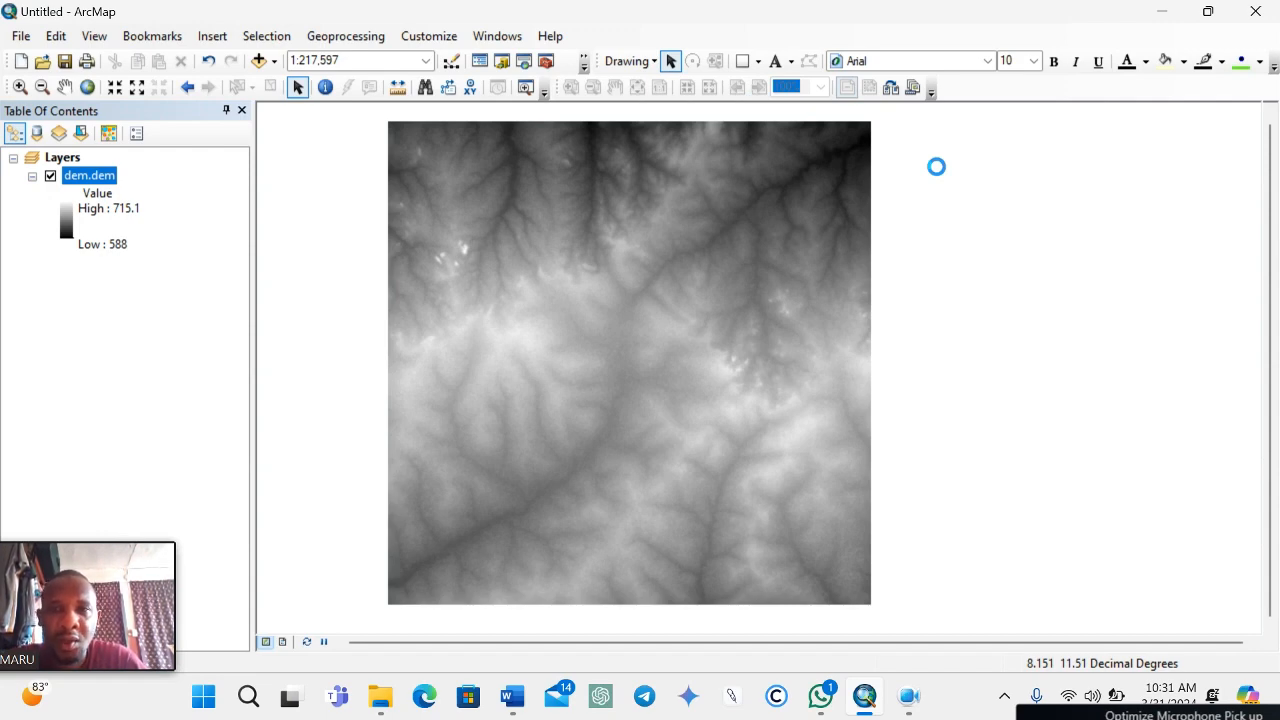
click(912, 697)
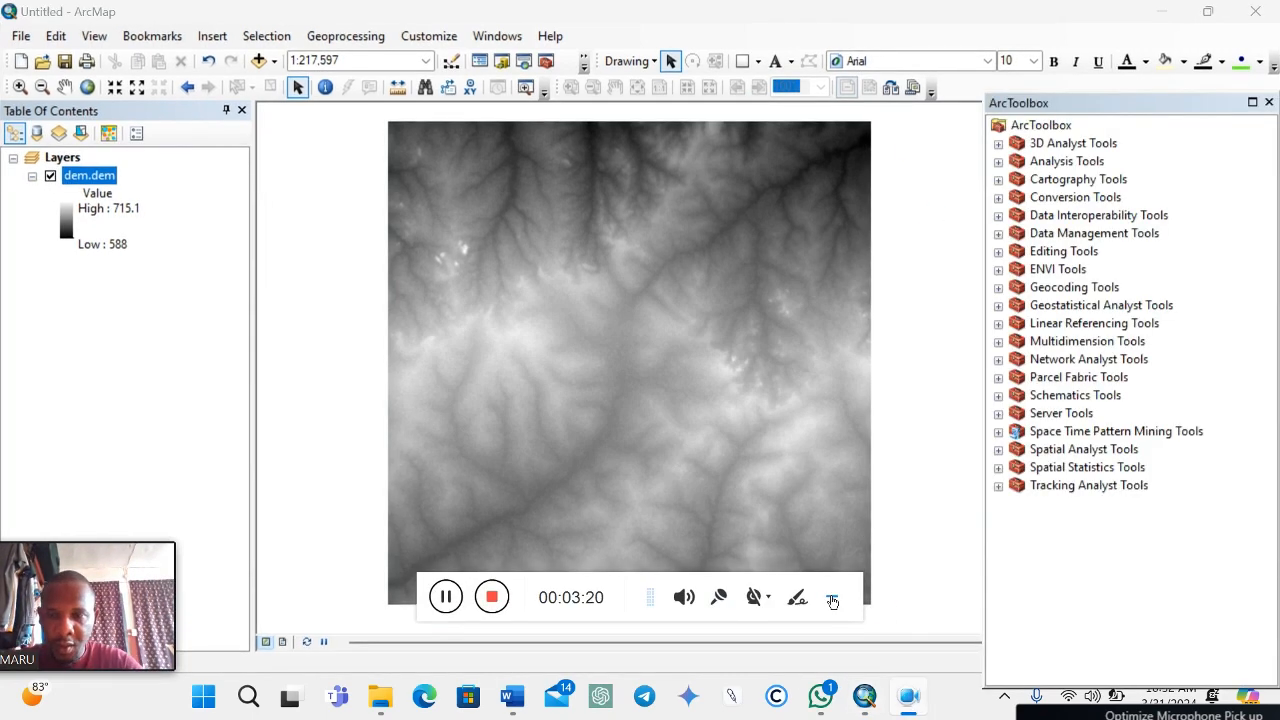
Expand the Hydrology toolset within Spatial Analyst Tools in ArcToolbox
click(831, 597)
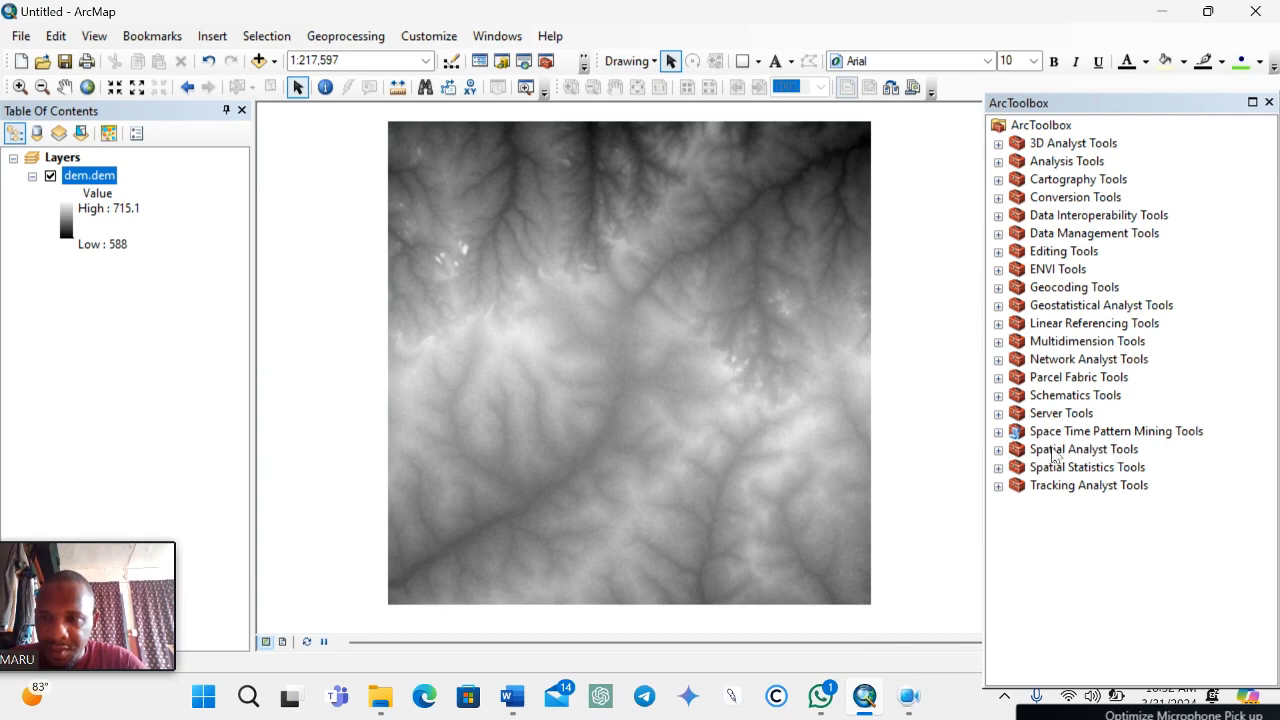
click(998, 449)
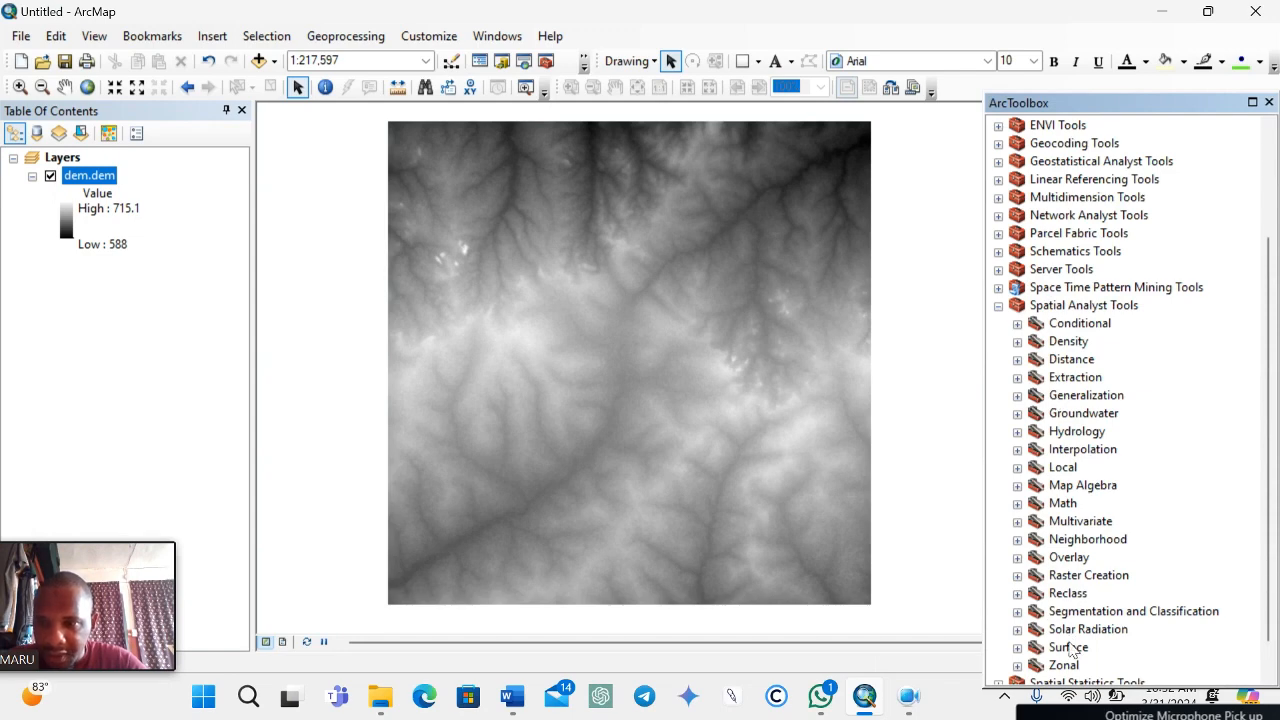
scroll(1055, 386, down, 1)
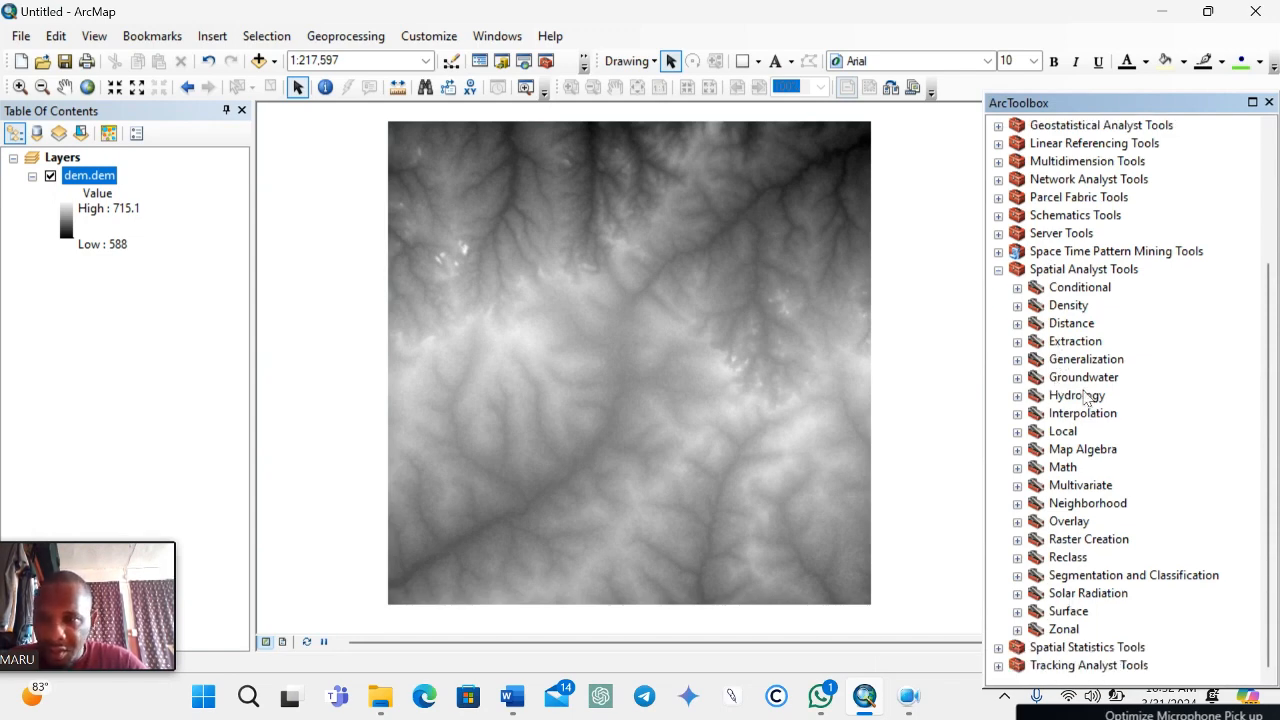
click(1074, 398)
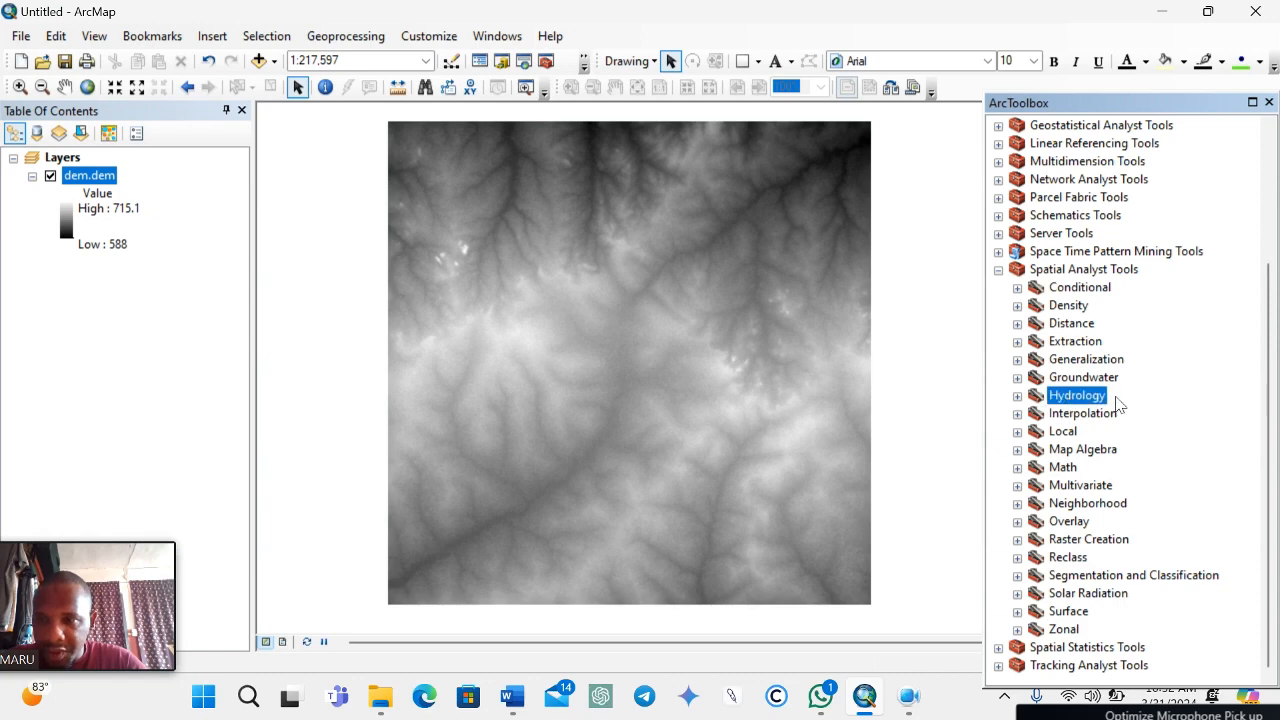
click(1017, 395)
scroll(1047, 402, down, 2)
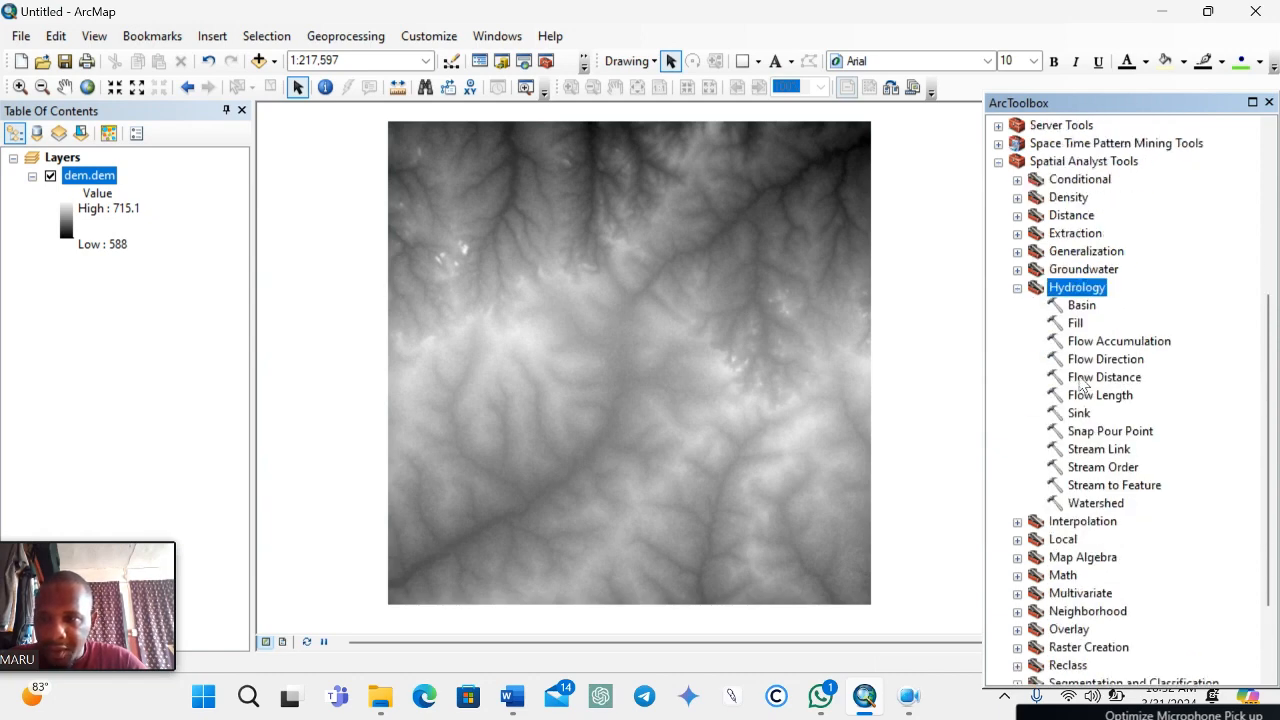
Run the Fill tool with dem.dem as the input surface raster, keeping the default output and no Z limit
click(1075, 323)
double_click(1075, 322)
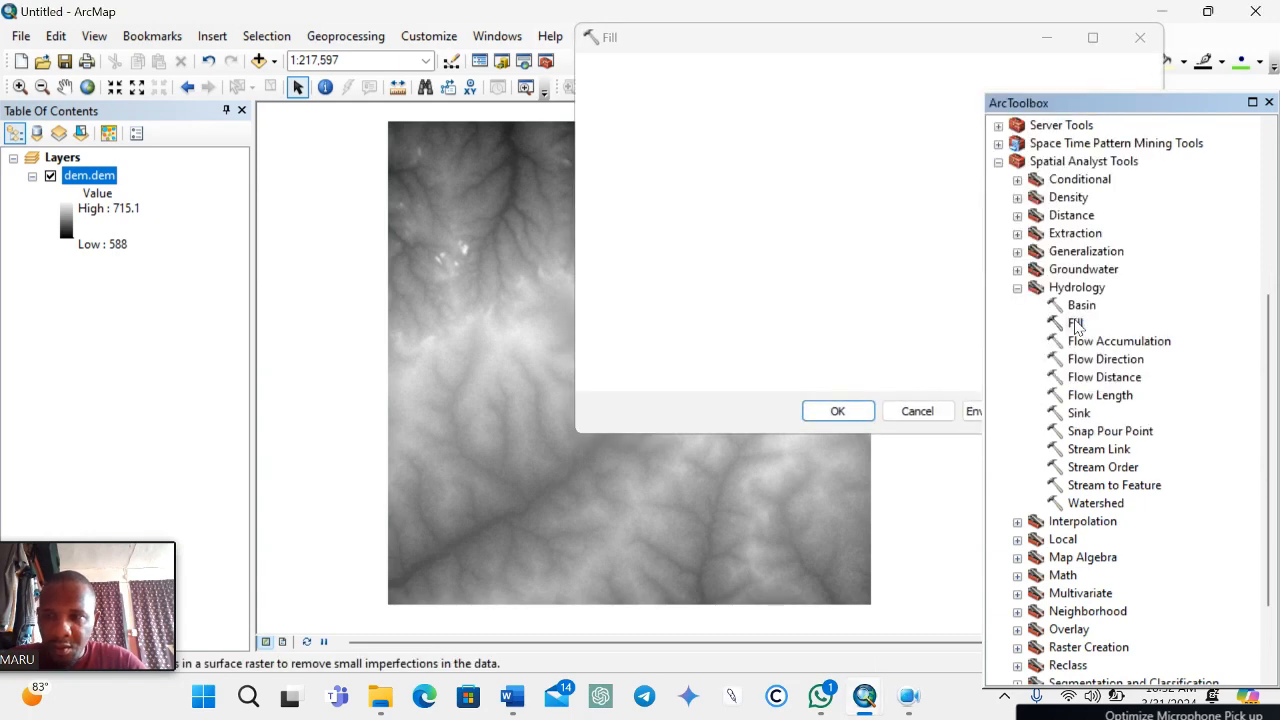
drag(875, 40, 641, 149)
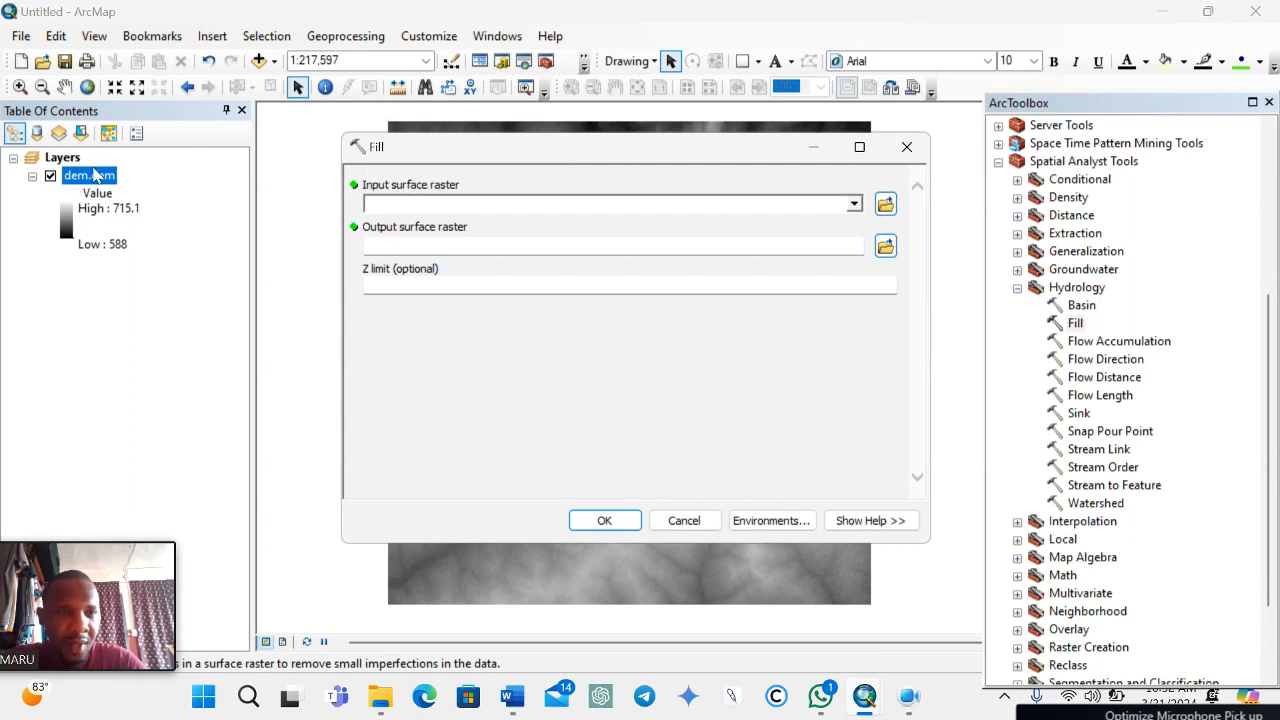
click(855, 204)
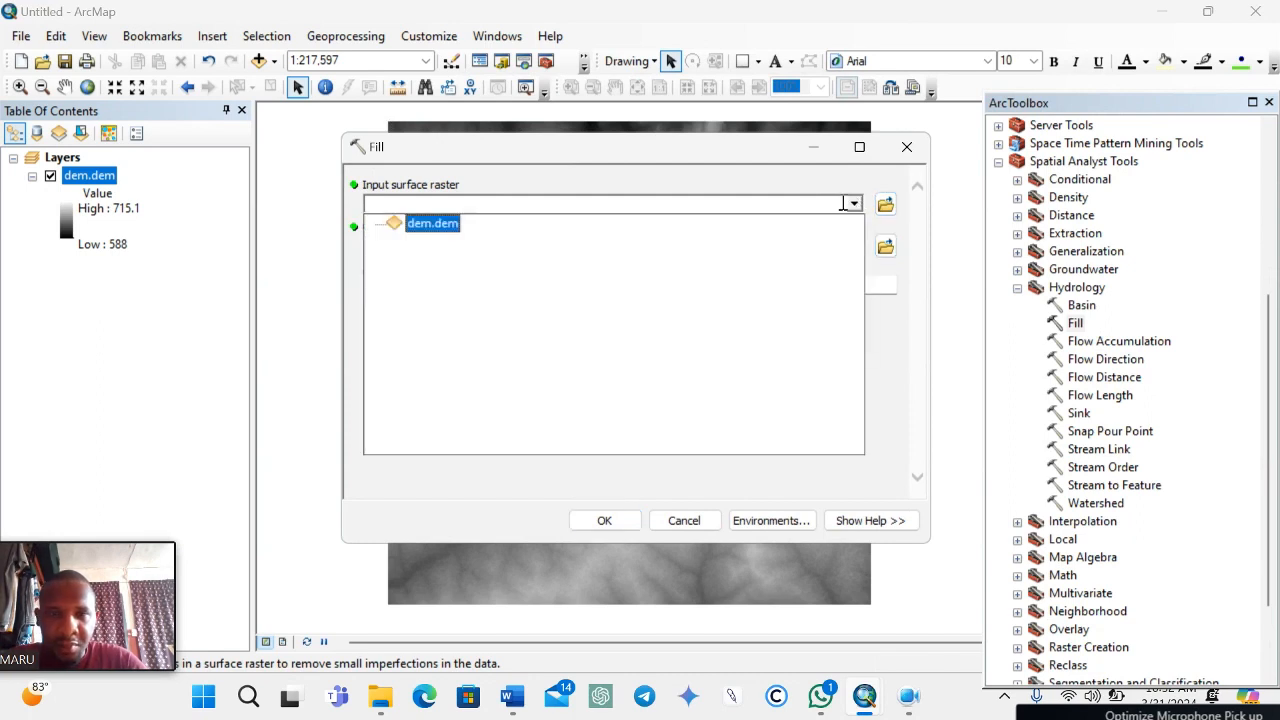
click(434, 224)
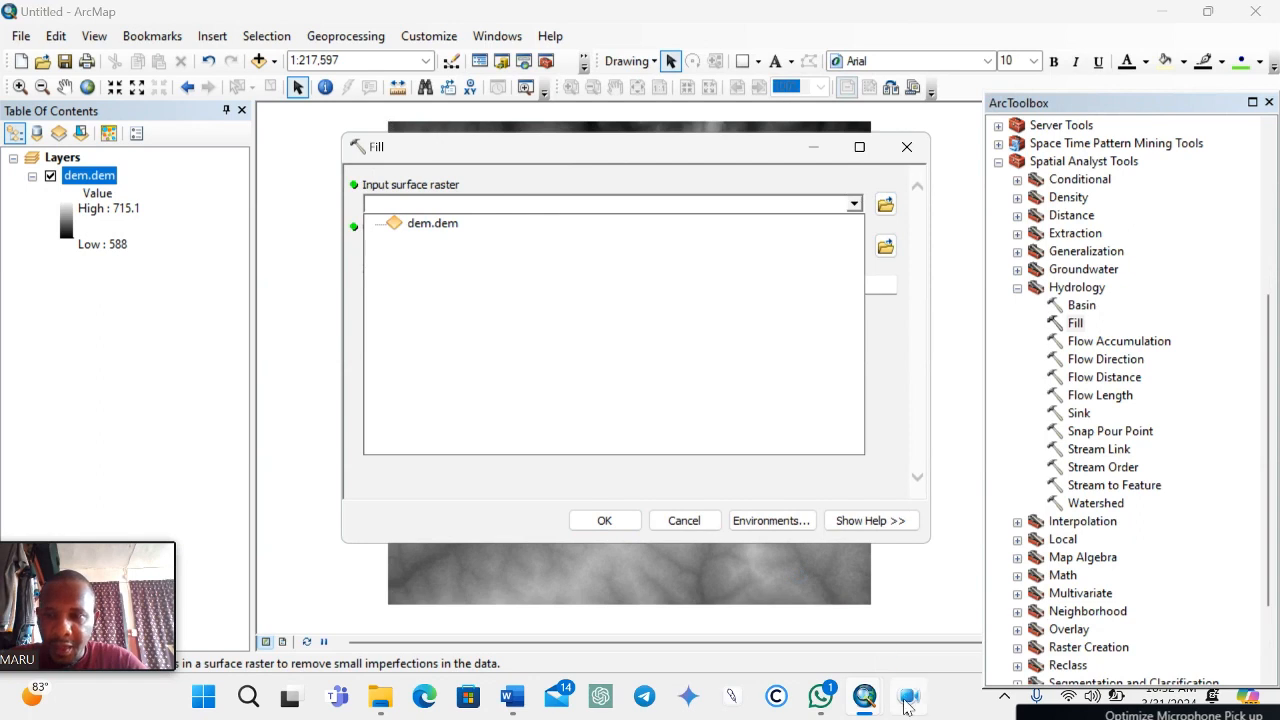
mouse_move(907, 706)
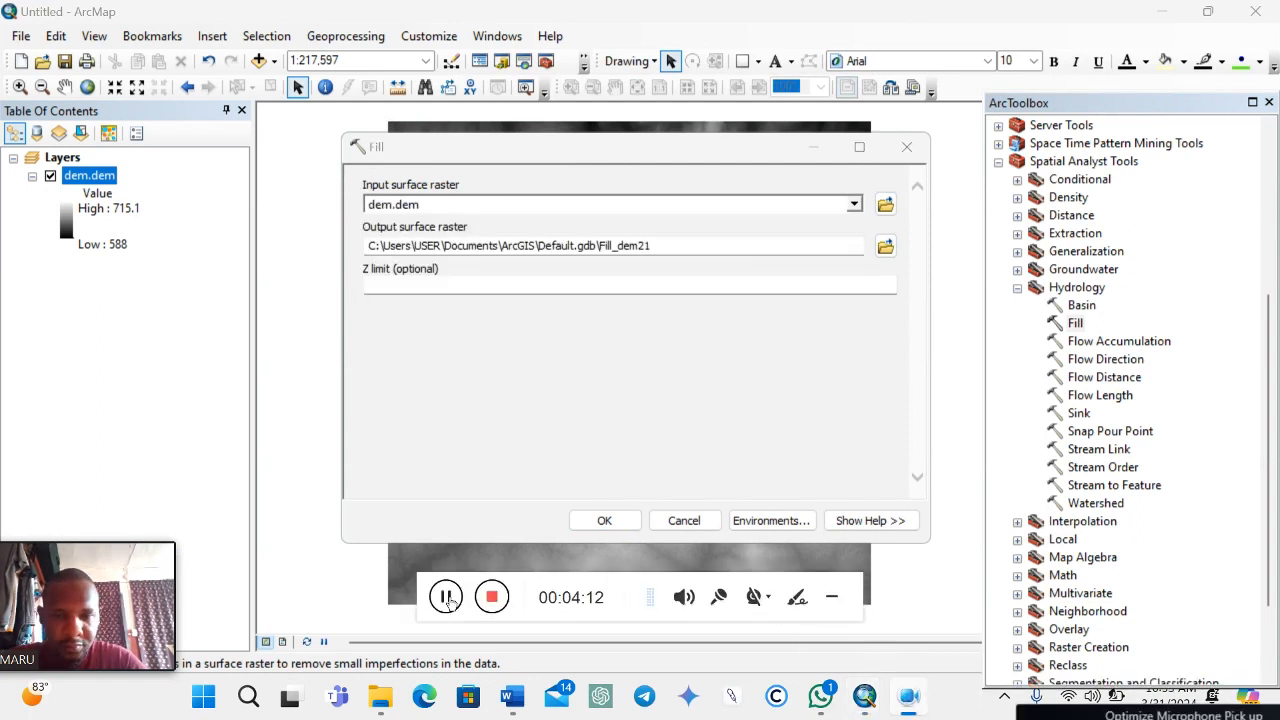
click(831, 597)
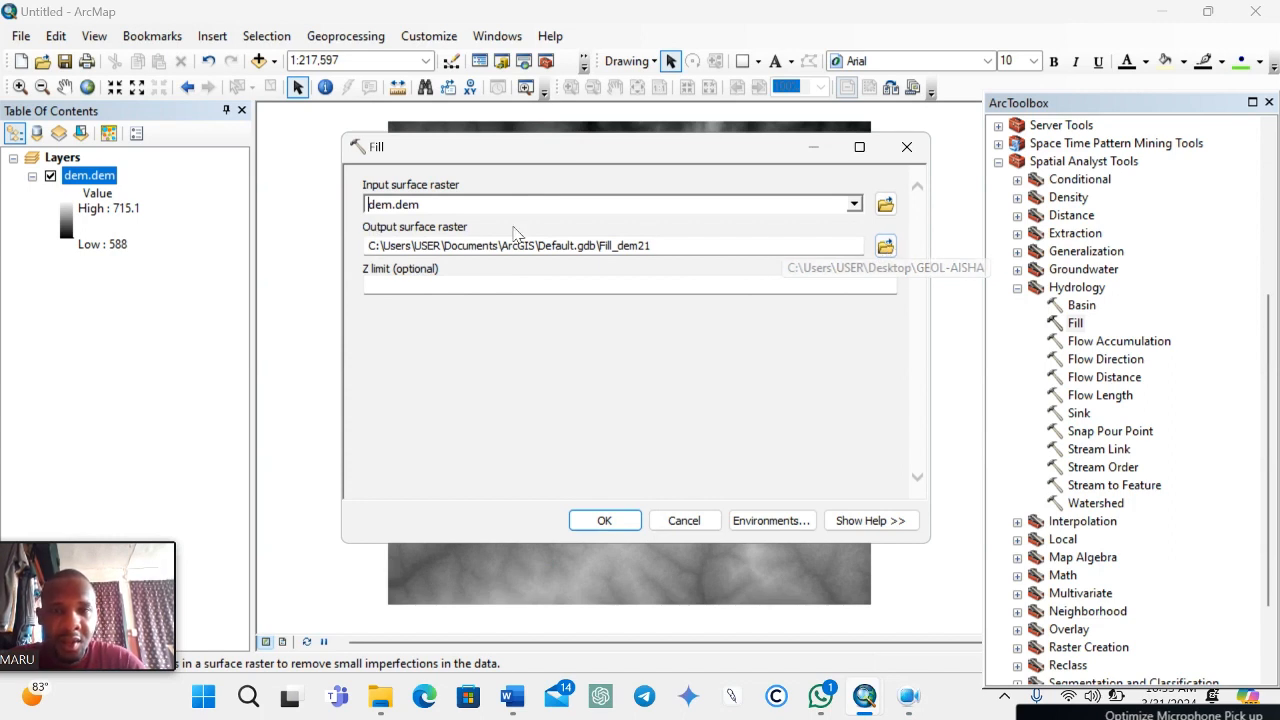
click(607, 521)
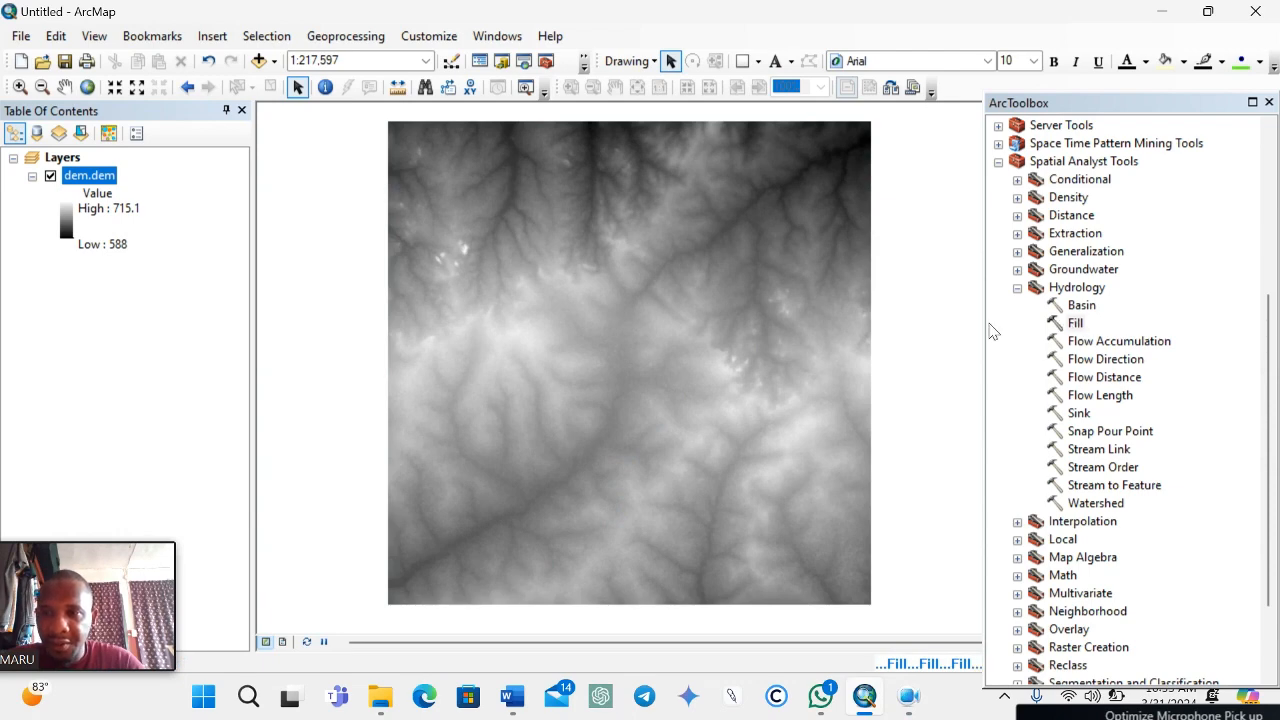
click(908, 696)
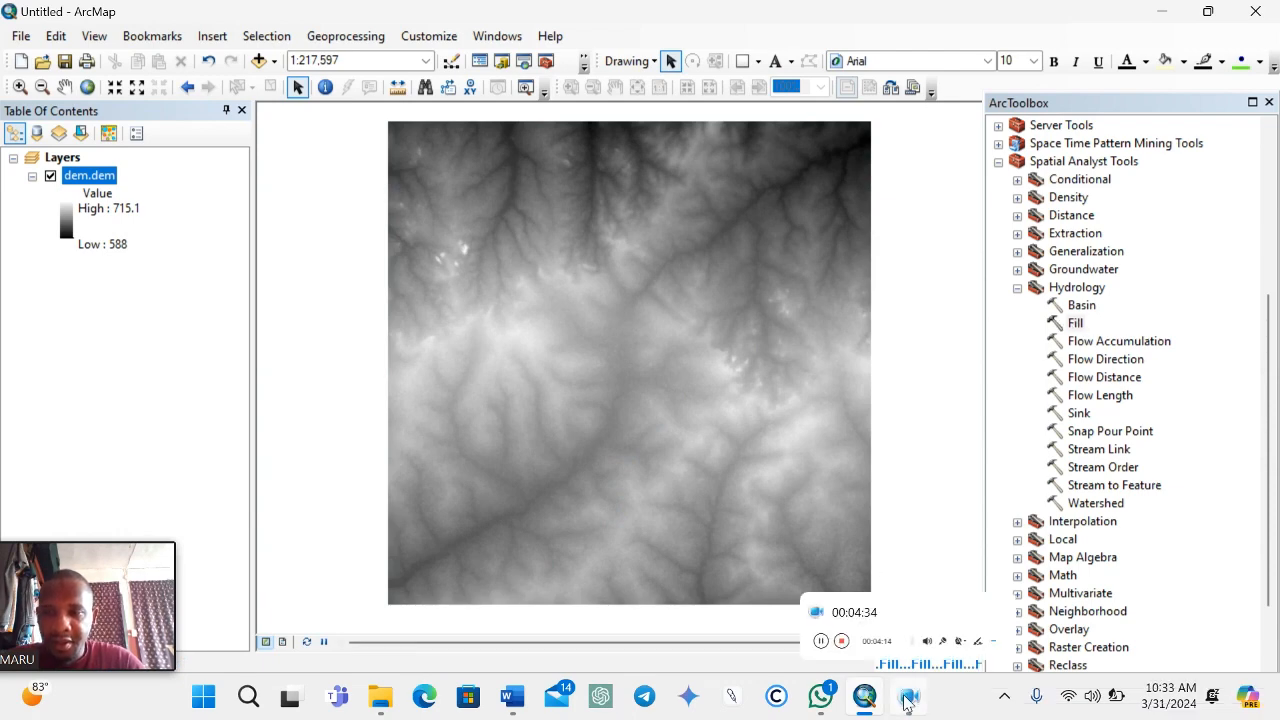
click(1005, 703)
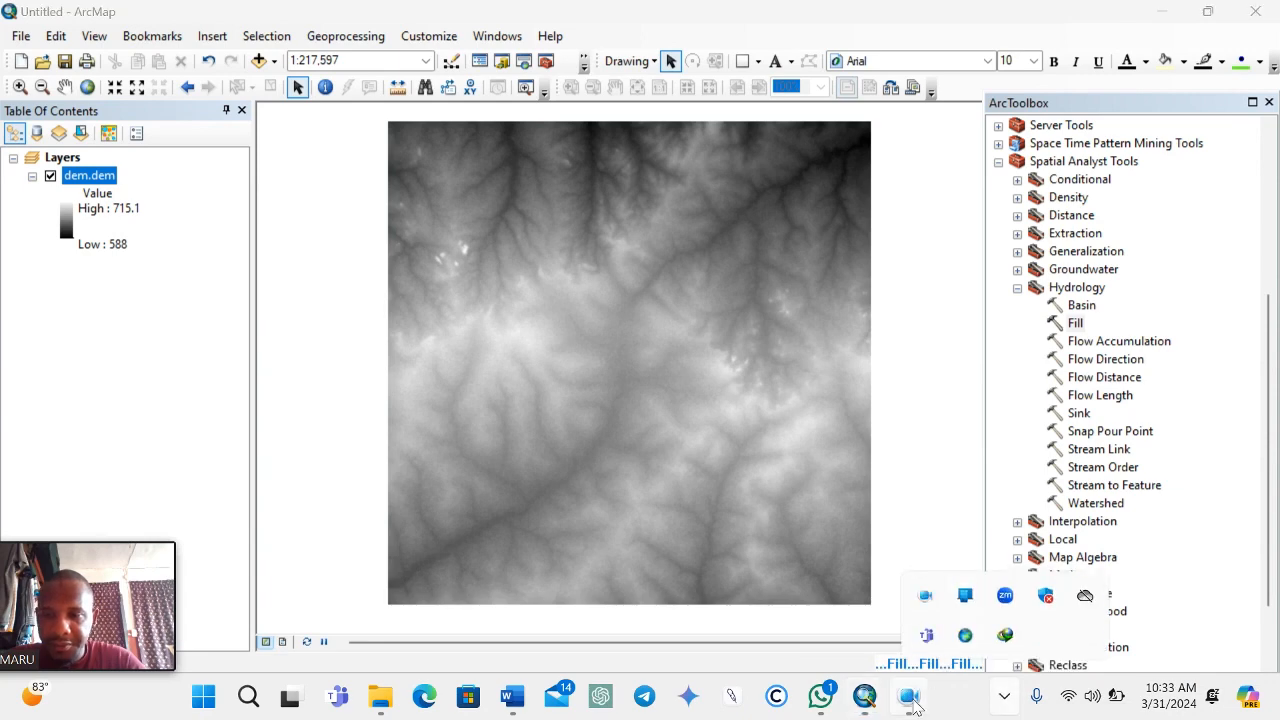
mouse_move(912, 698)
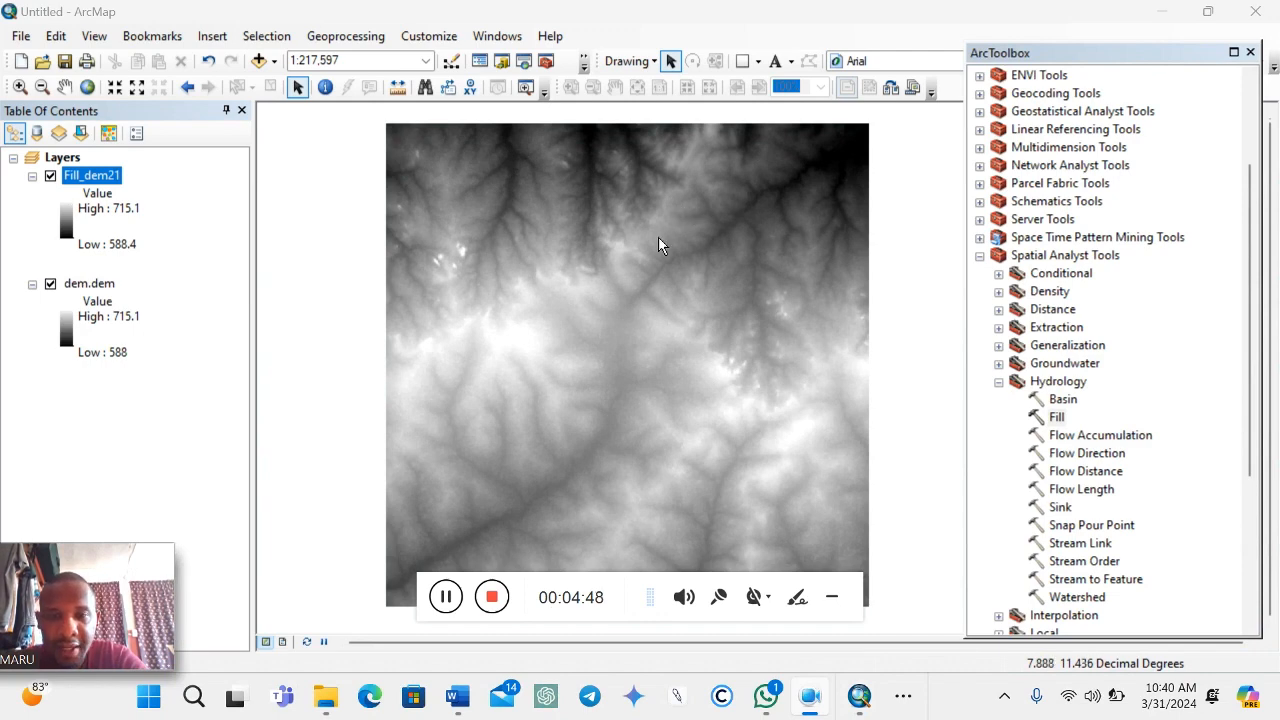
Run the Flow Direction tool on Fill_dem21 with the D8 flow direction type and the default output raster
double_click(1085, 453)
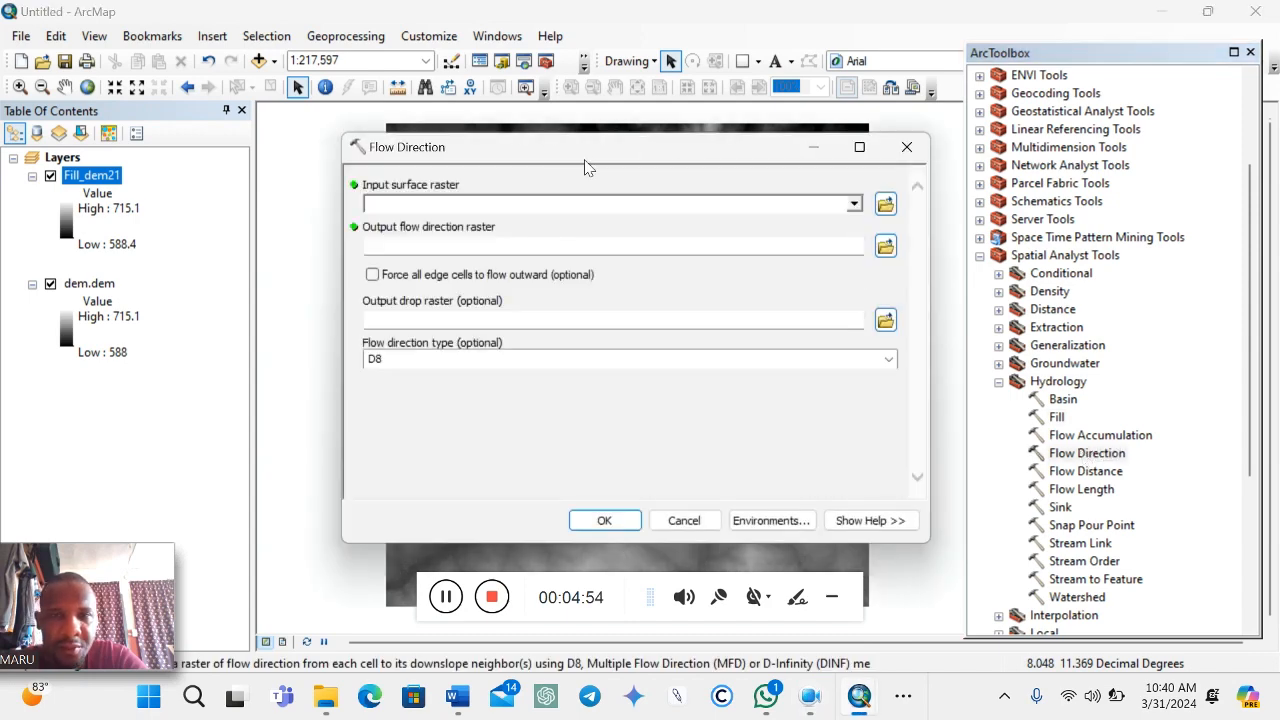
drag(585, 162, 548, 150)
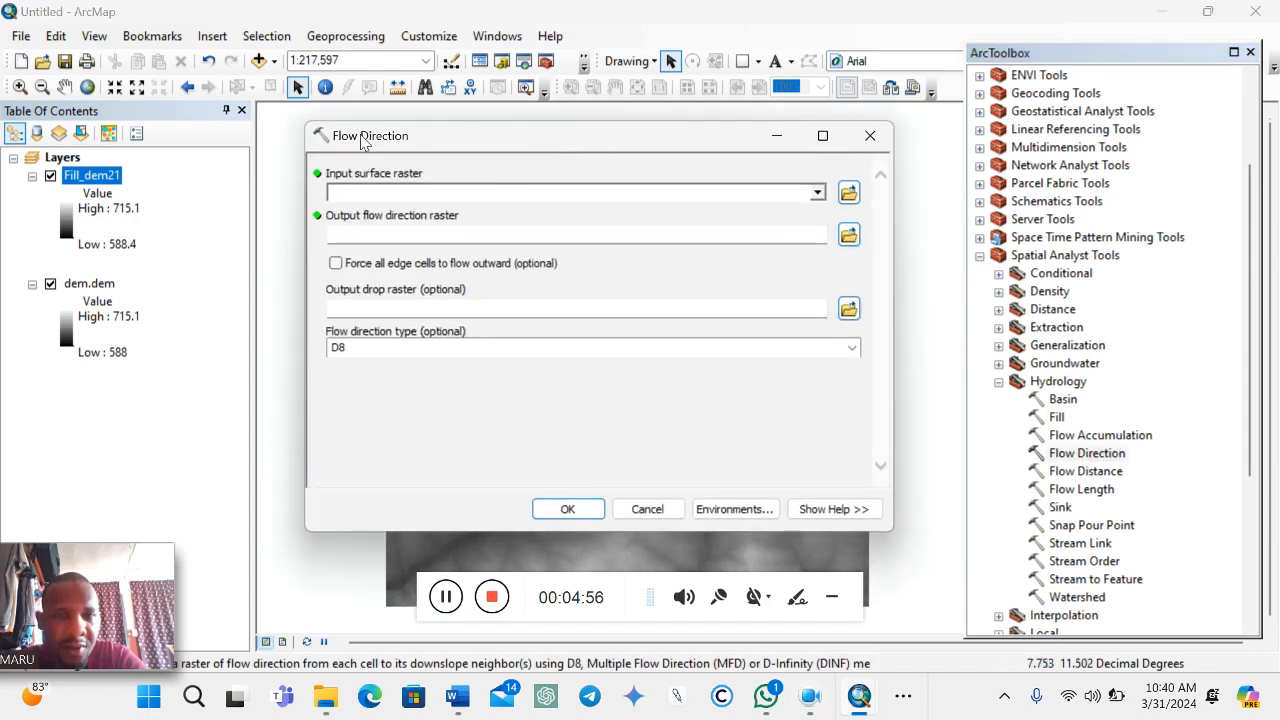
drag(363, 141, 415, 144)
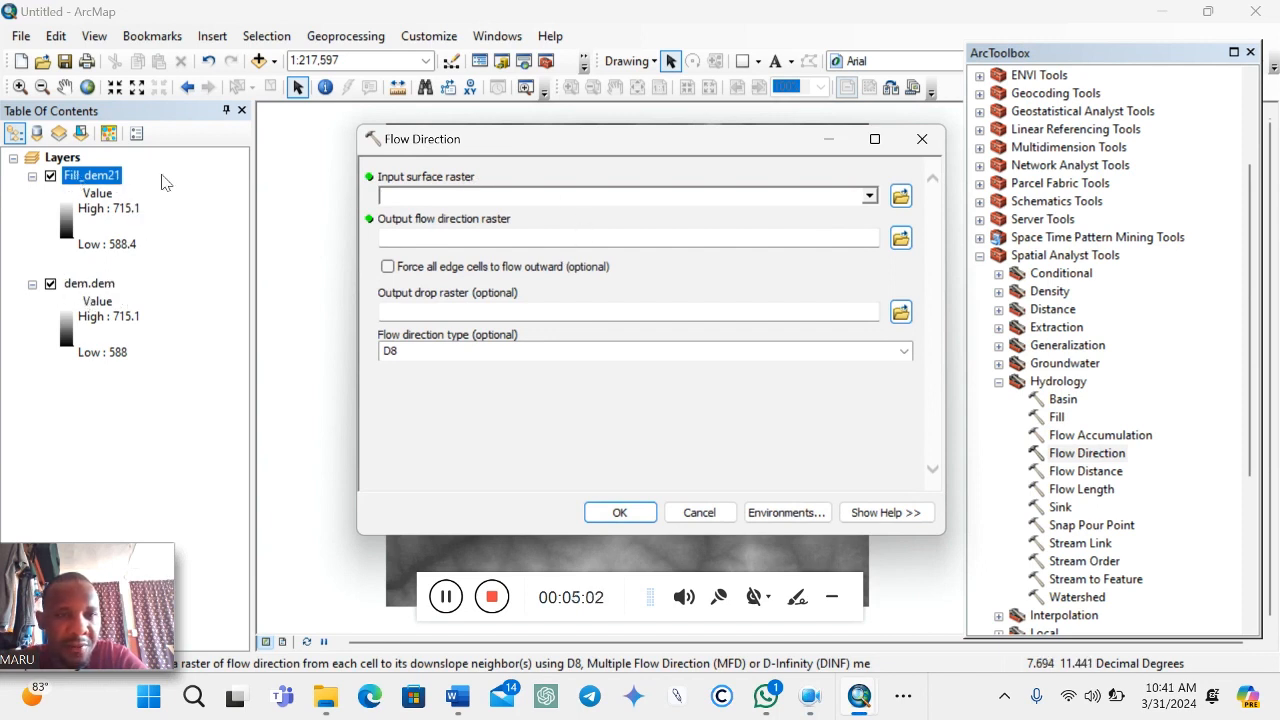
click(870, 196)
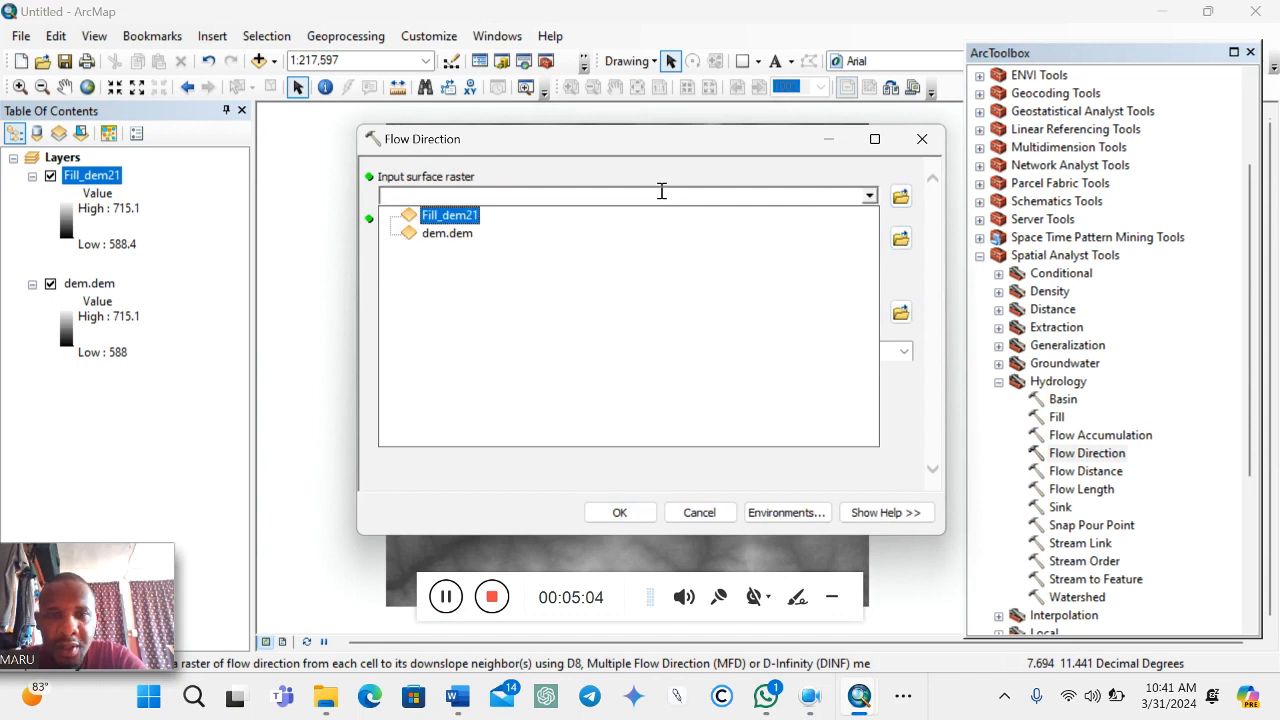
click(462, 216)
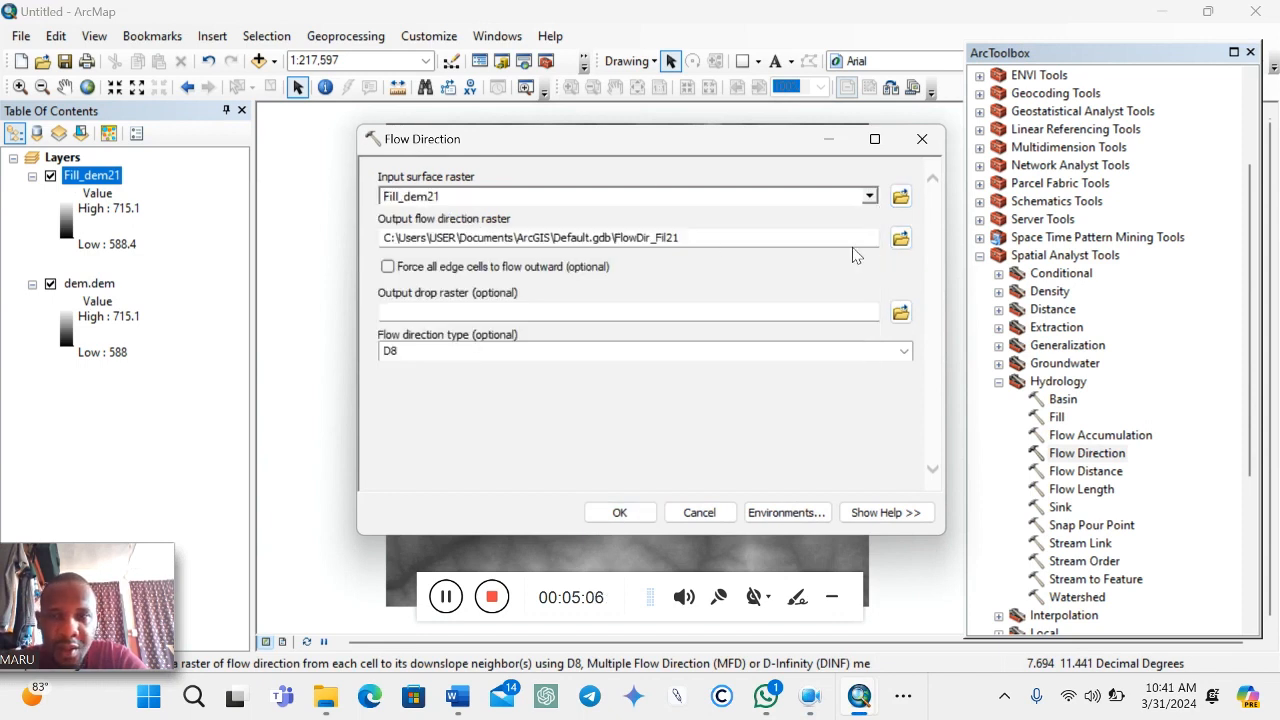
click(620, 513)
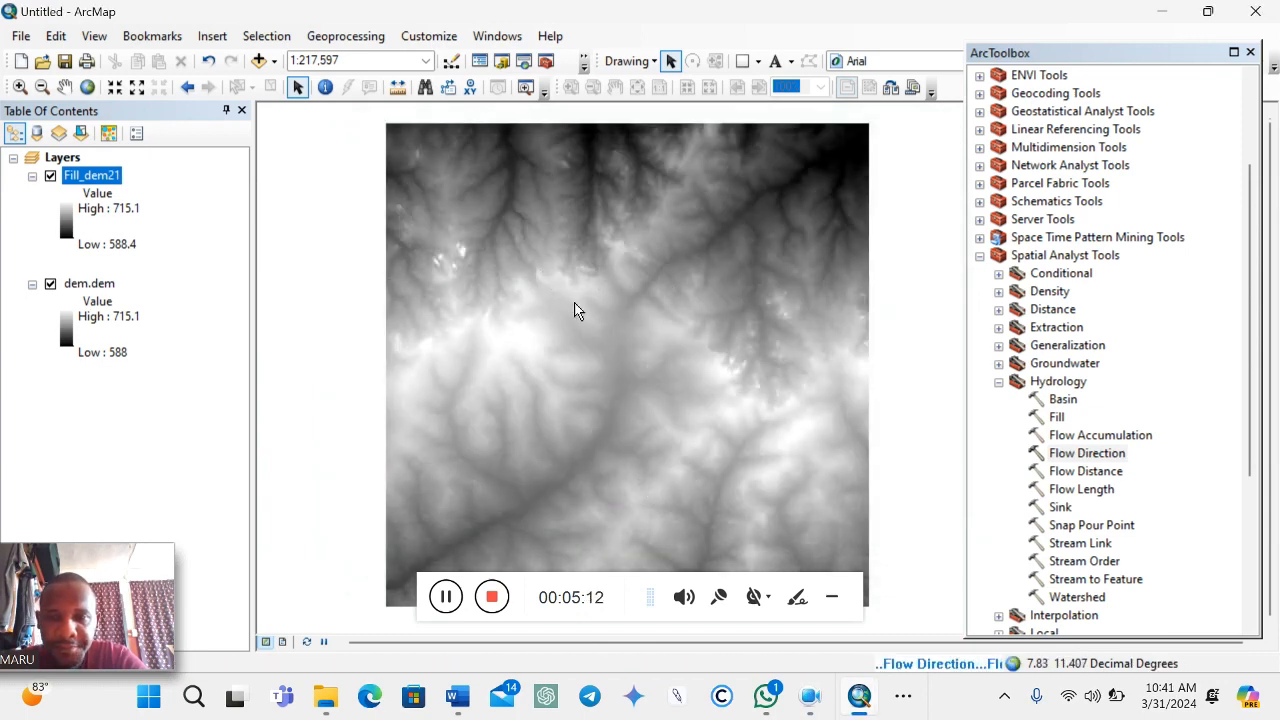
click(831, 597)
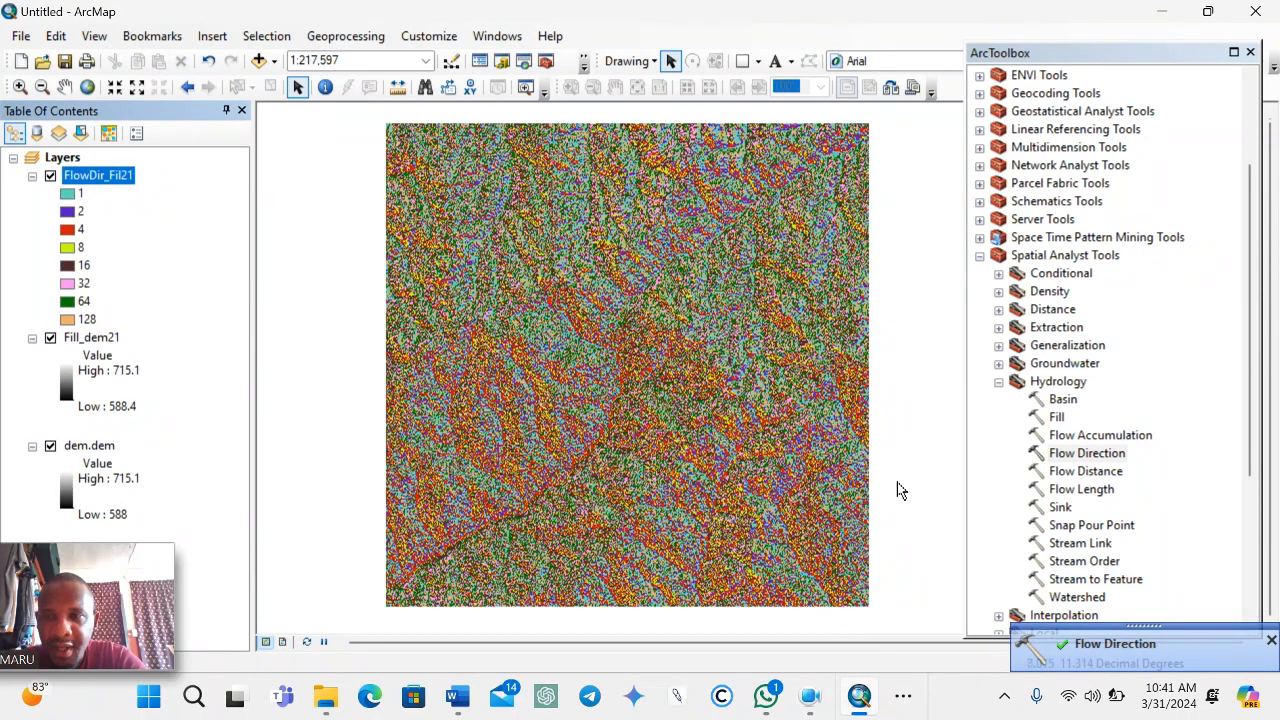
Run the Flow Accumulation tool on FlowDir_Fil21 with FLOAT output data, the D8 type and the default output raster
double_click(1100, 437)
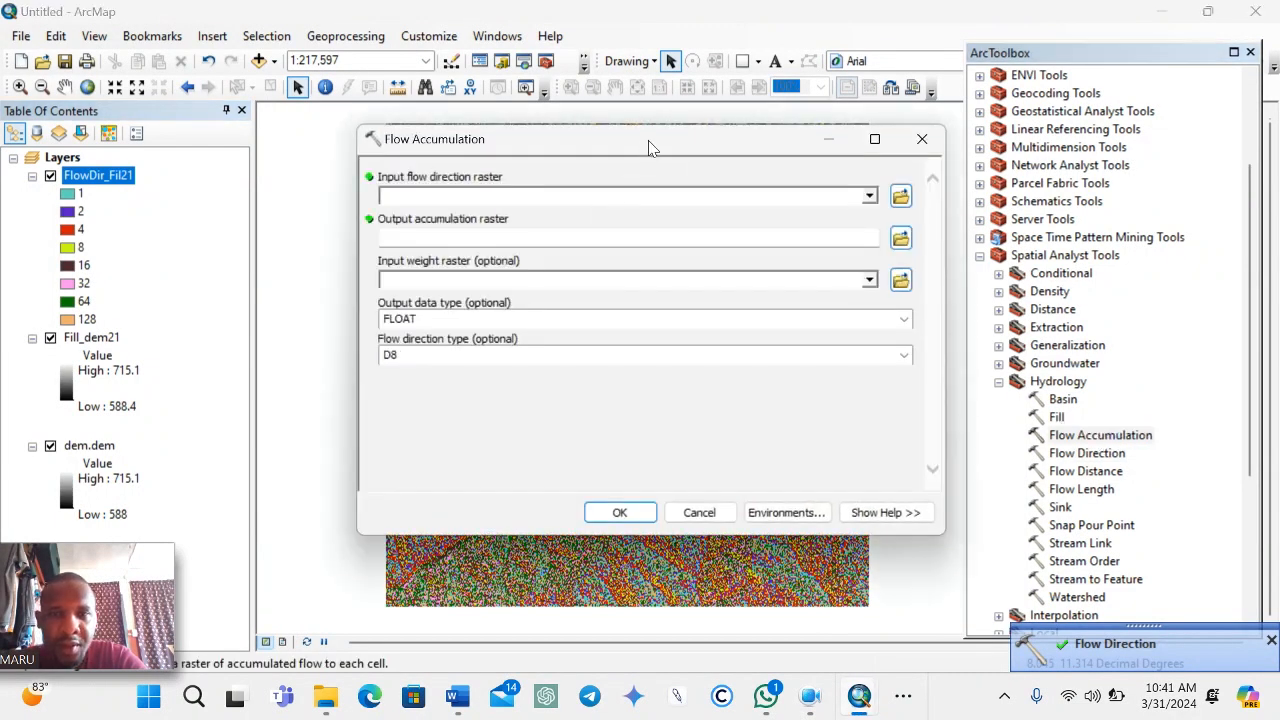
drag(648, 140, 609, 159)
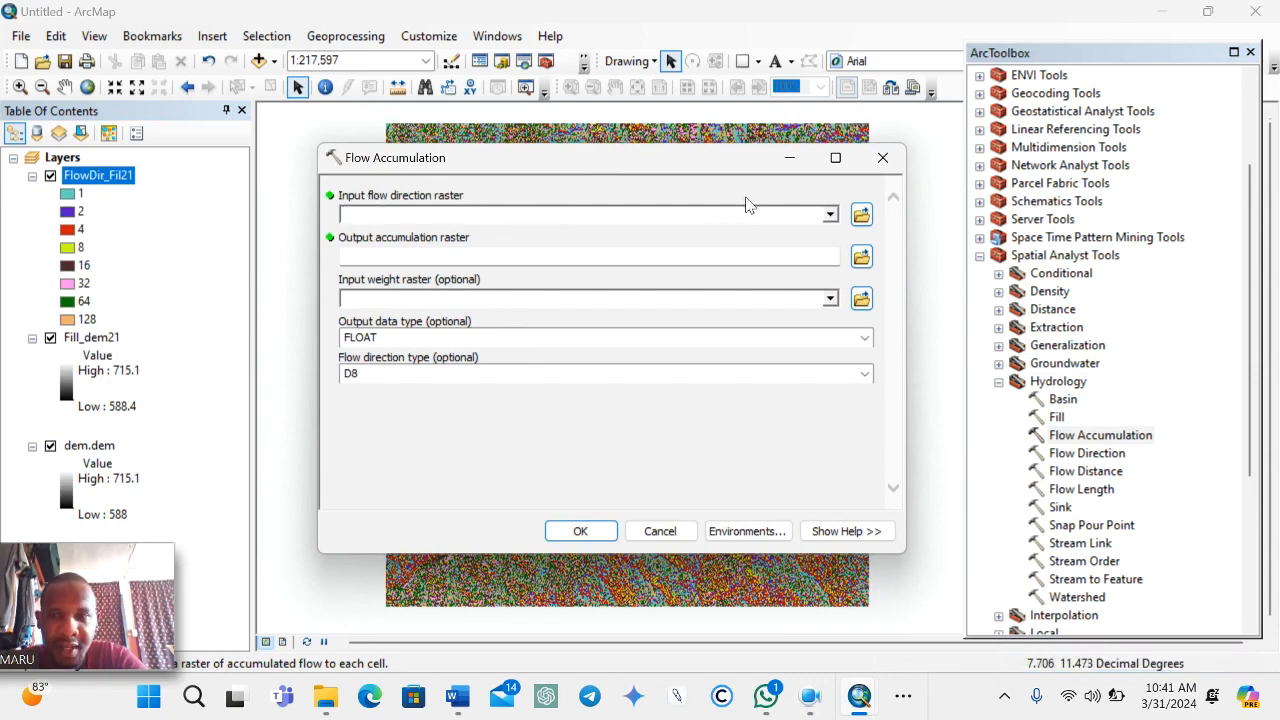
click(830, 214)
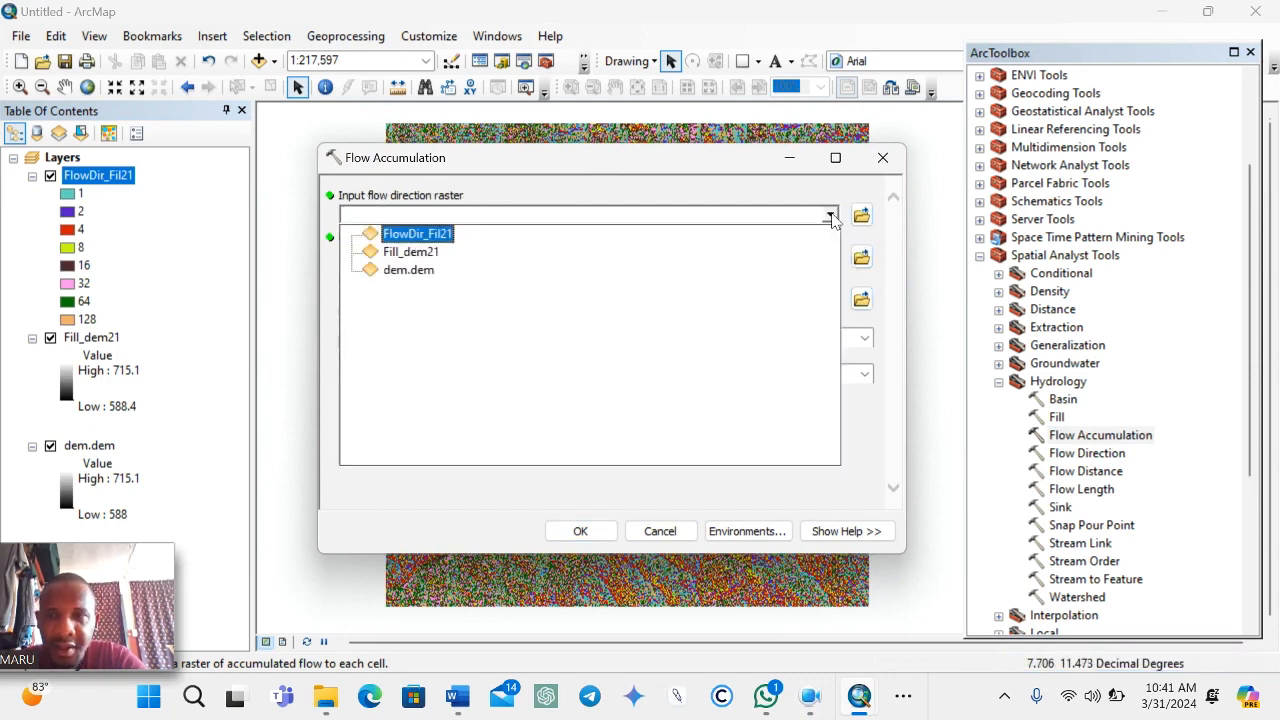
click(440, 234)
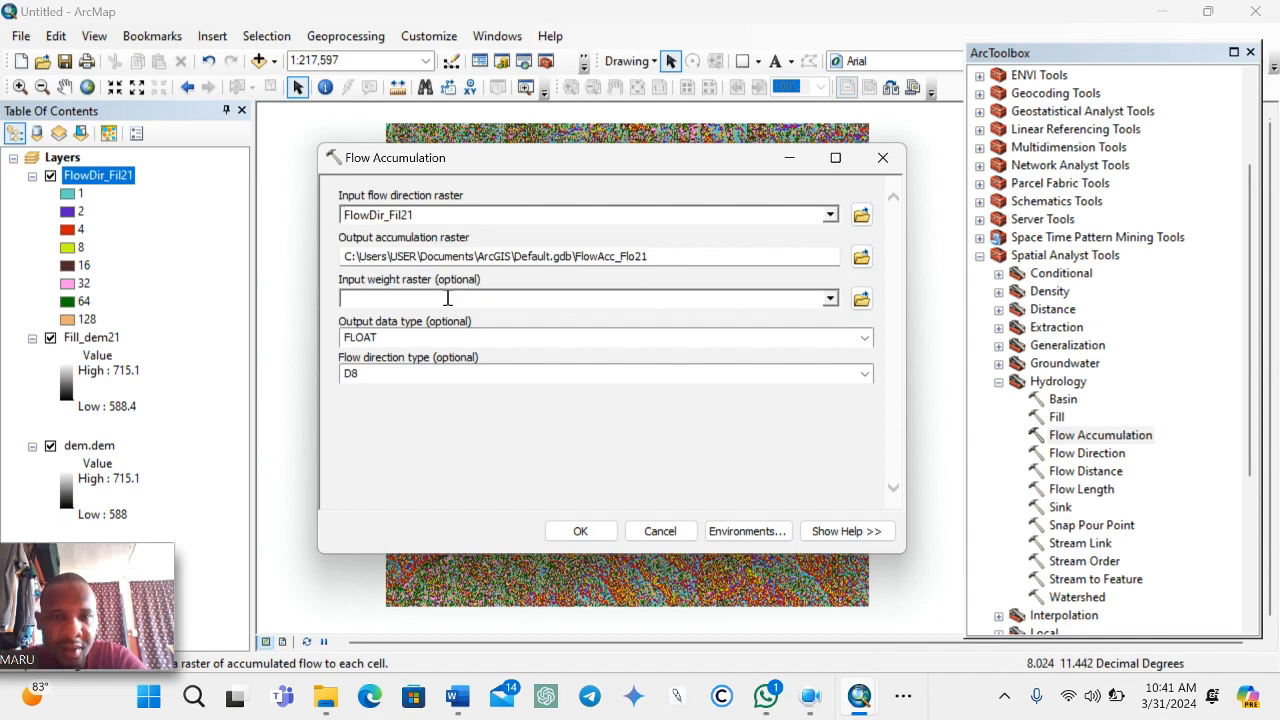
click(581, 532)
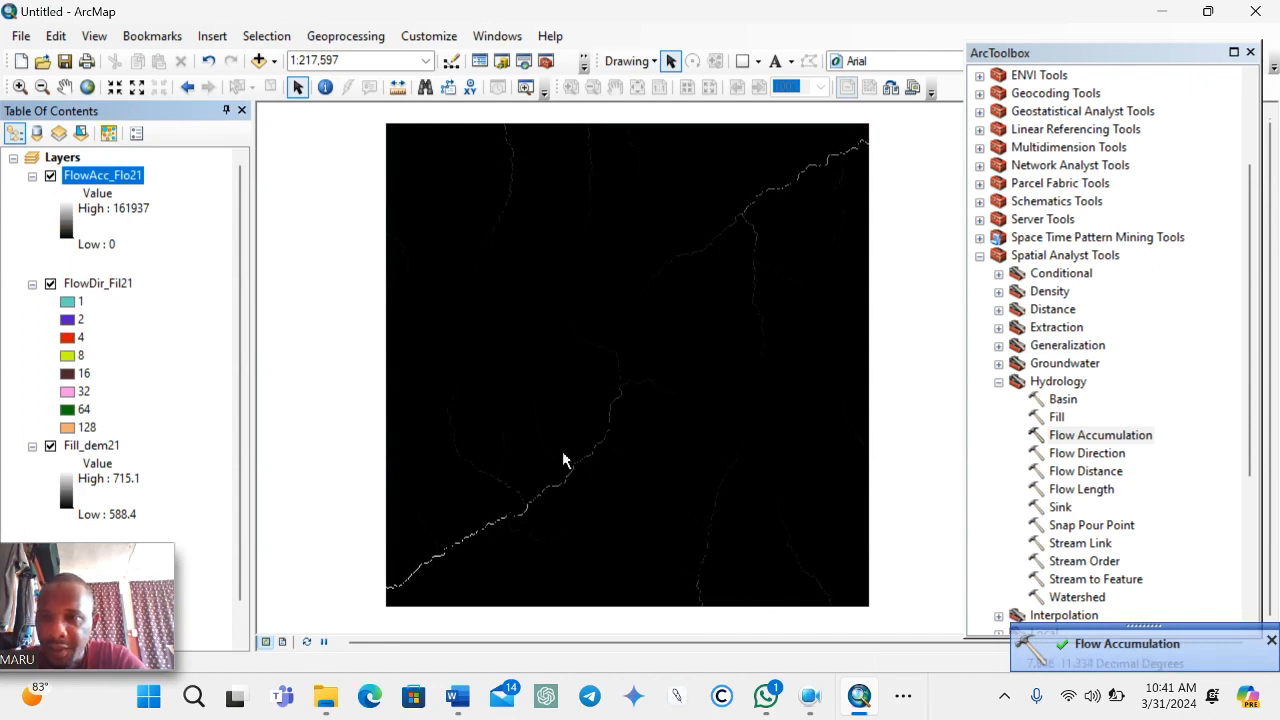
Run the Raster Calculator with the expression "FlowAcc_Flo21" > 200, keeping the default output raster
scroll(997, 241, down, 3)
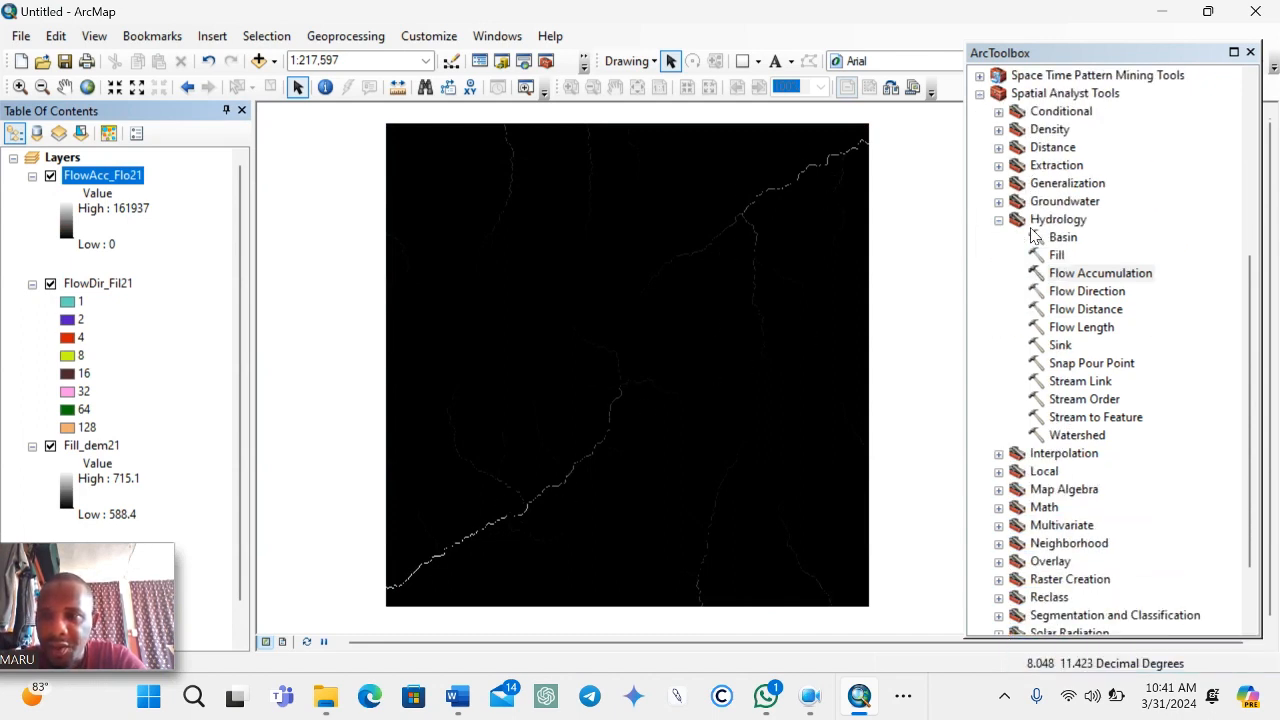
scroll(1035, 236, down, 1)
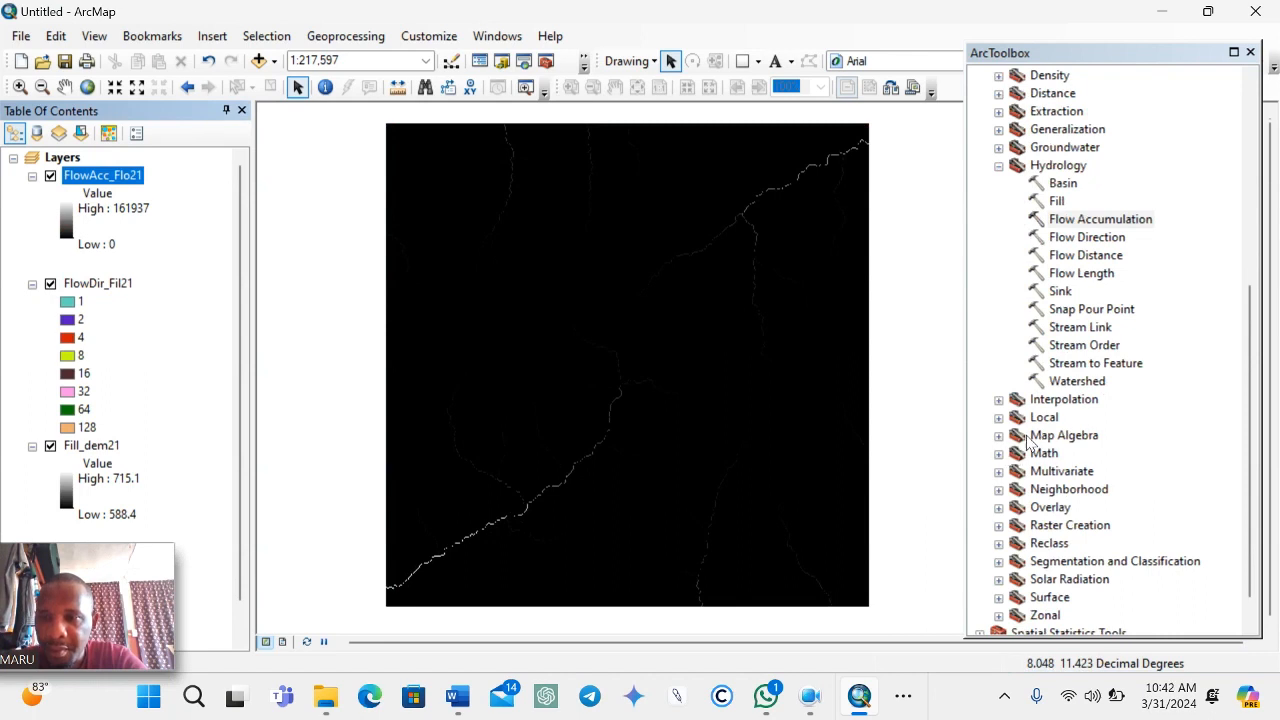
click(998, 436)
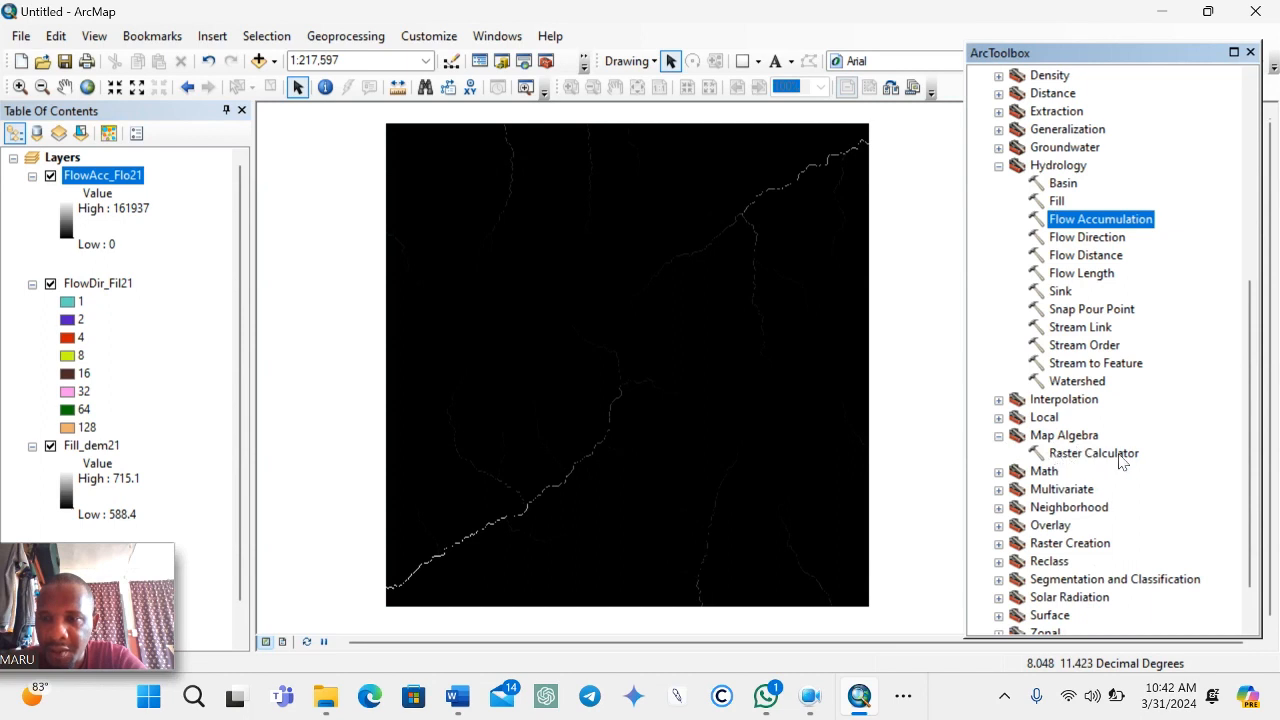
double_click(1088, 454)
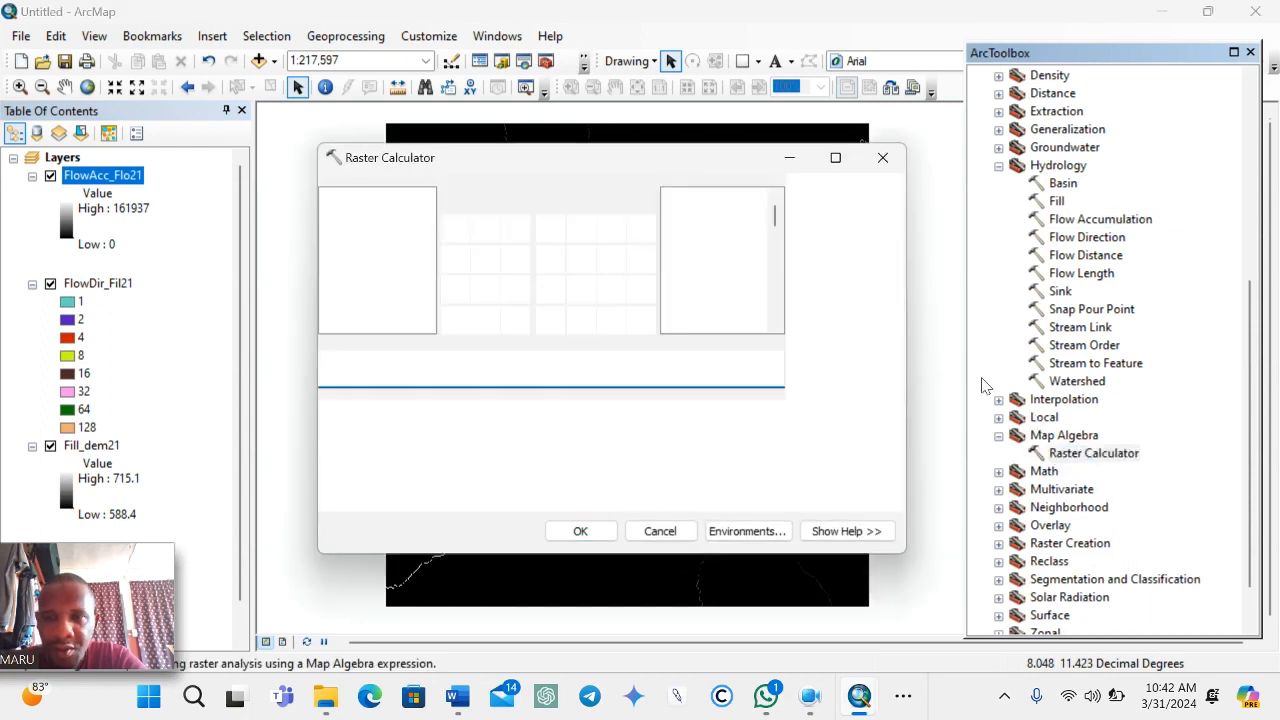
drag(533, 167, 568, 178)
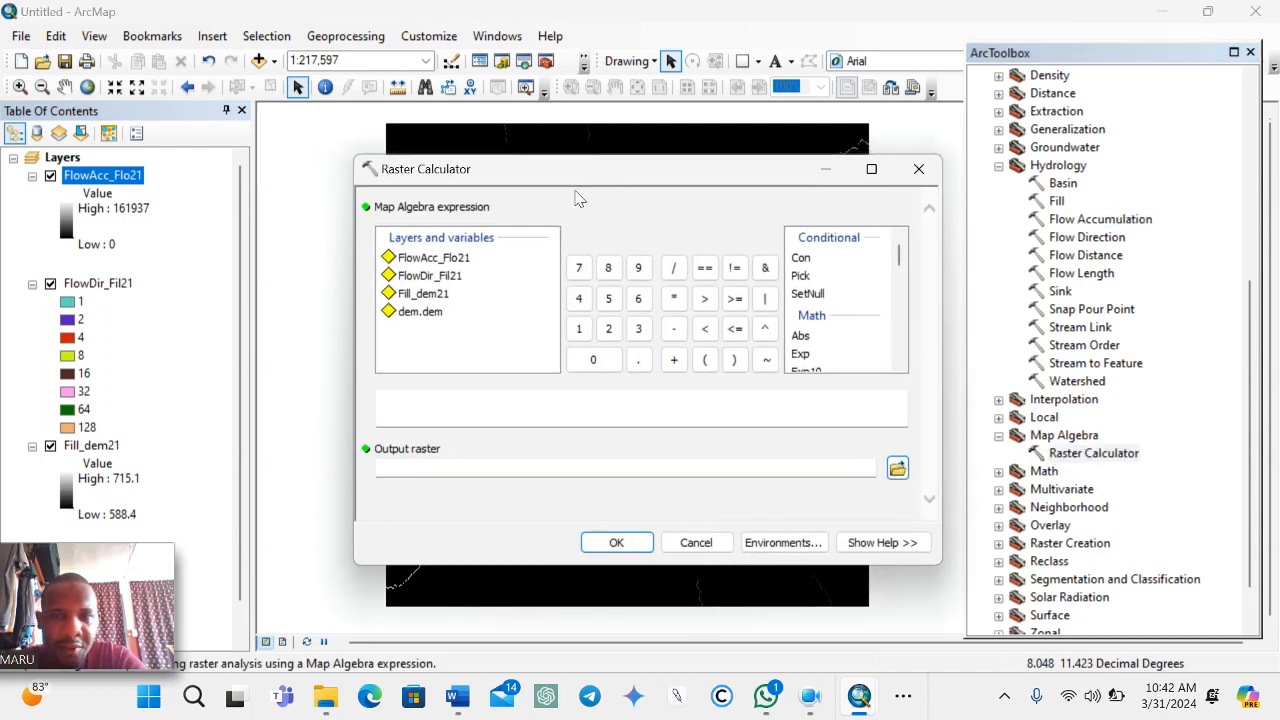
double_click(432, 260)
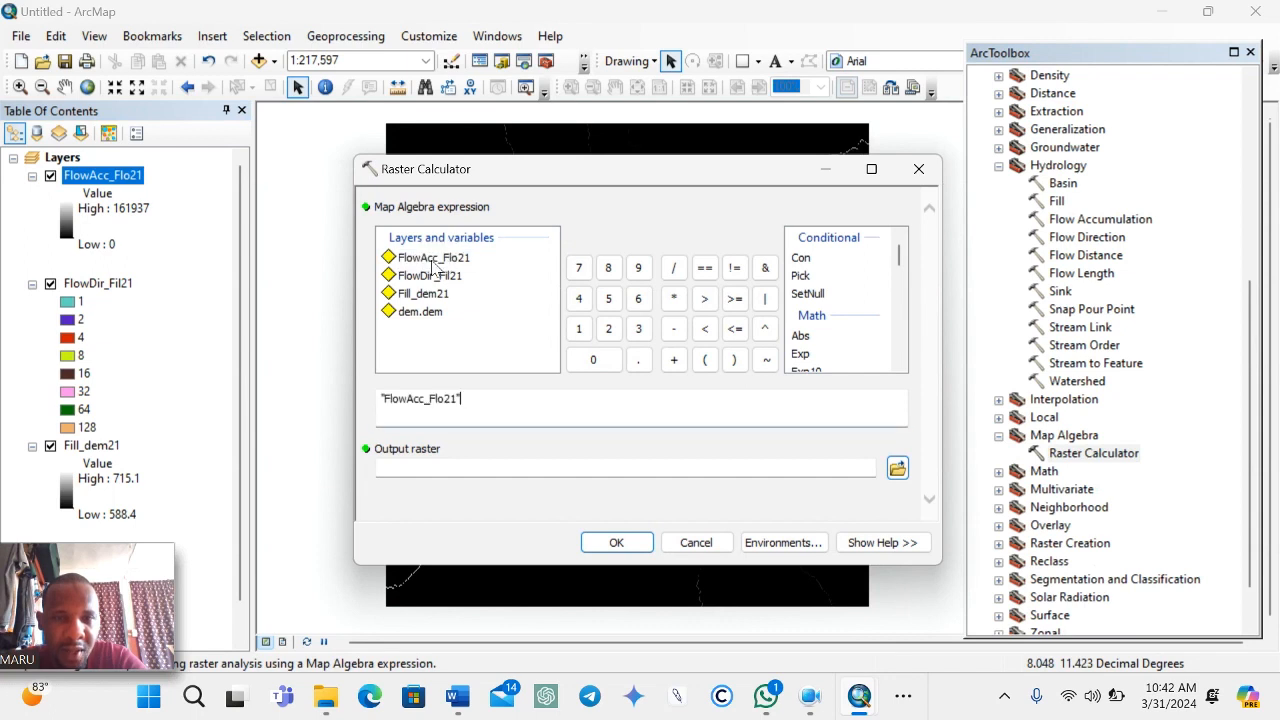
click(704, 298)
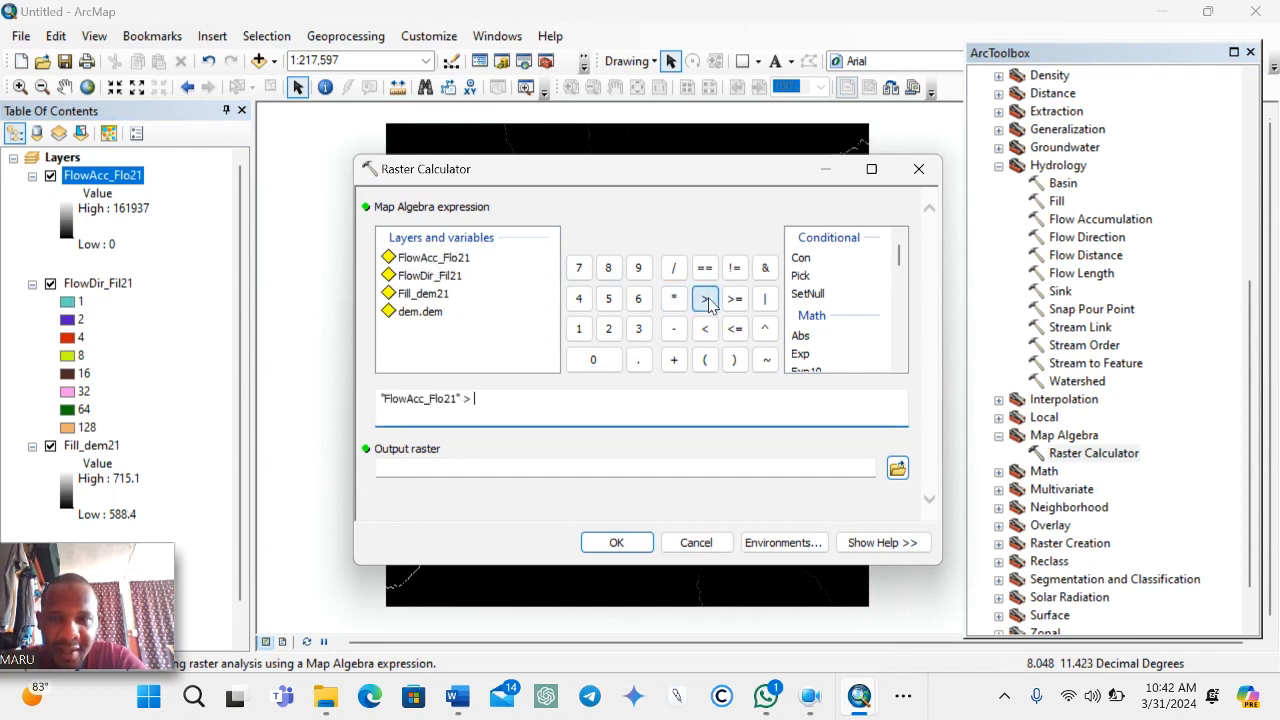
click(609, 300)
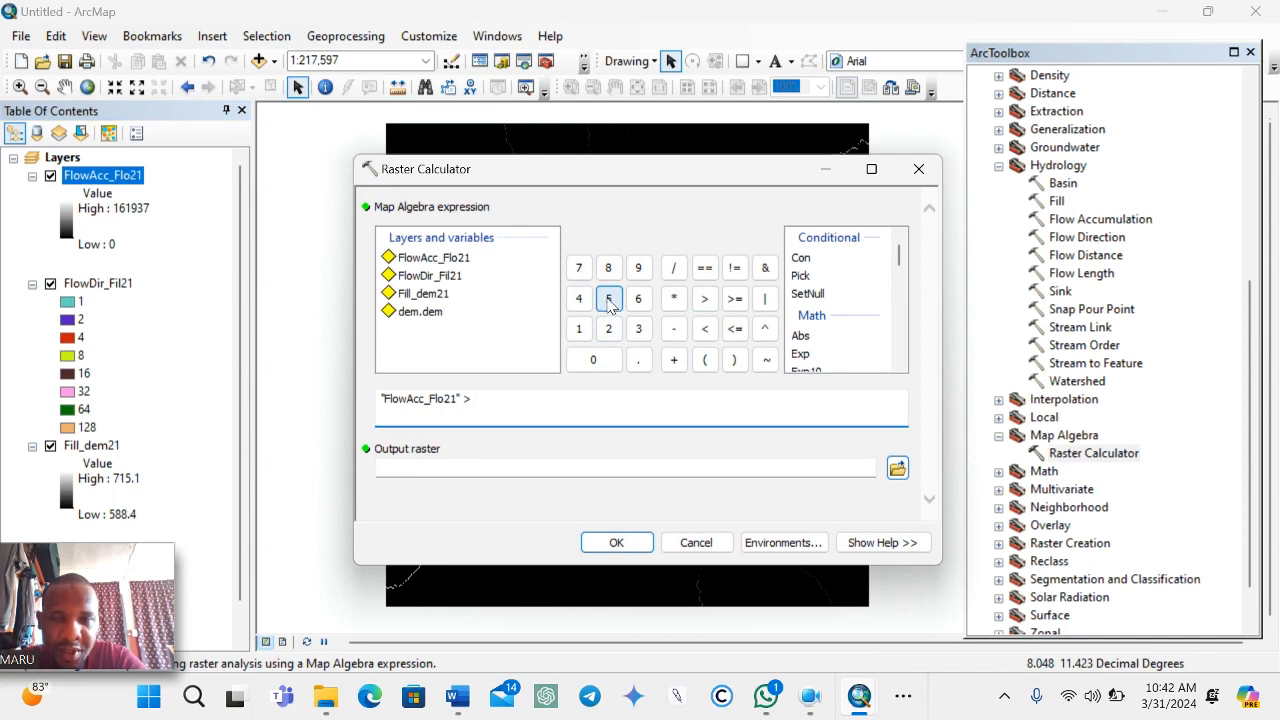
click(605, 361)
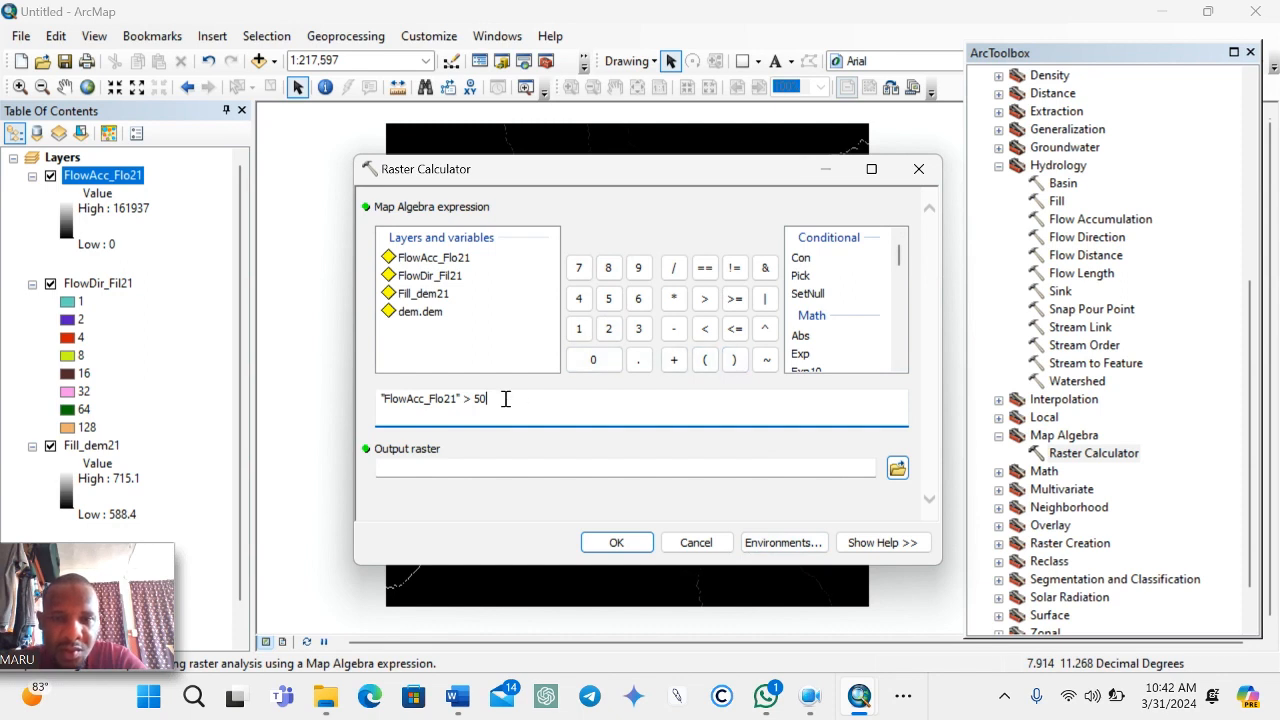
key(BackSpace)
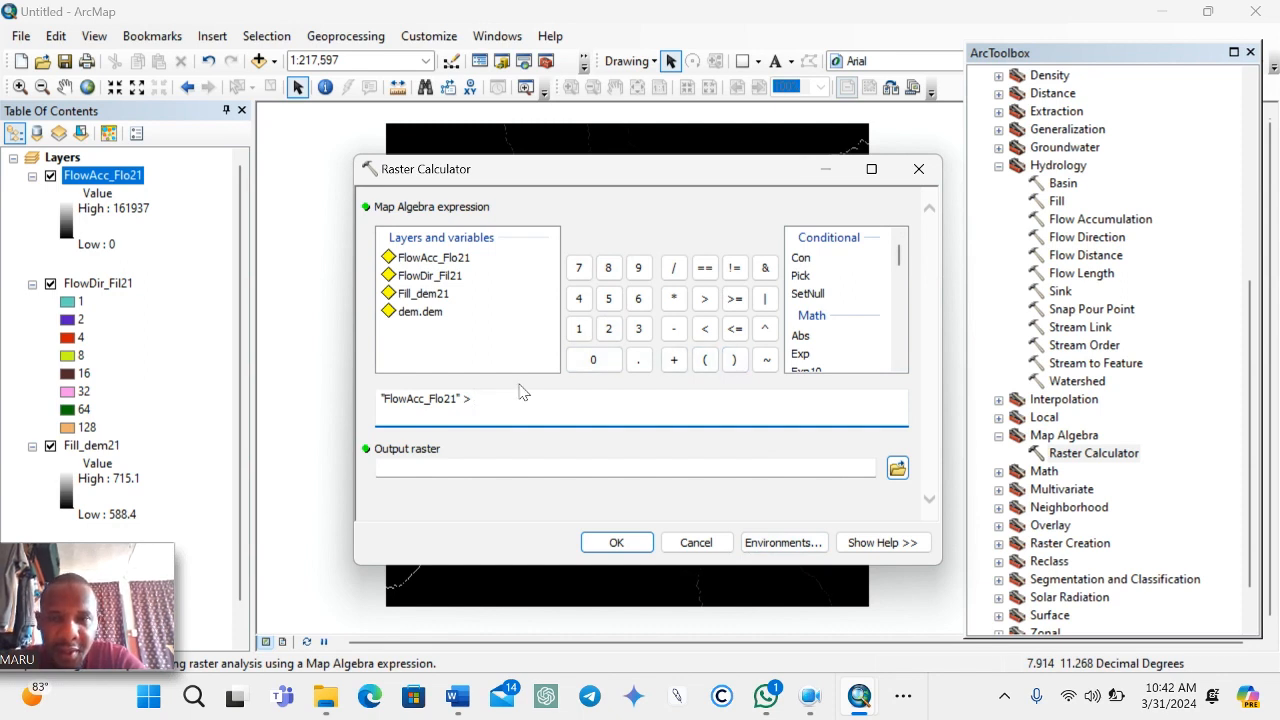
click(593, 359)
click(593, 359)
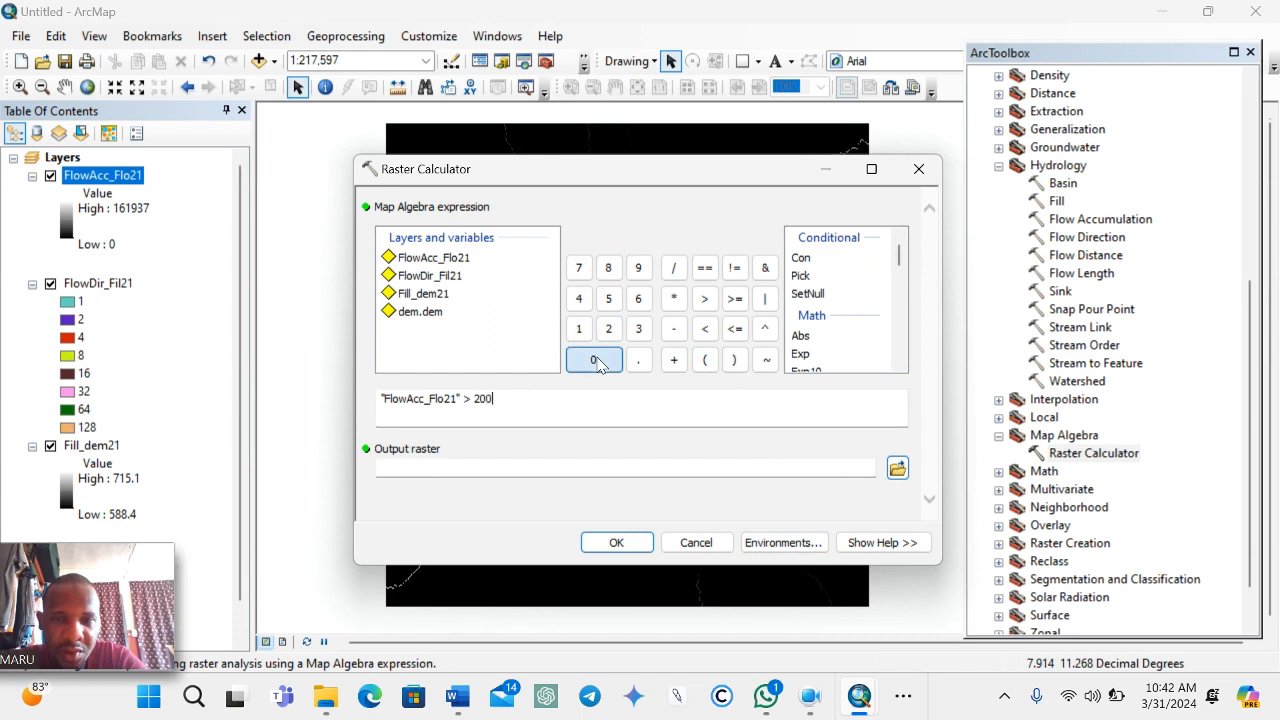
click(617, 543)
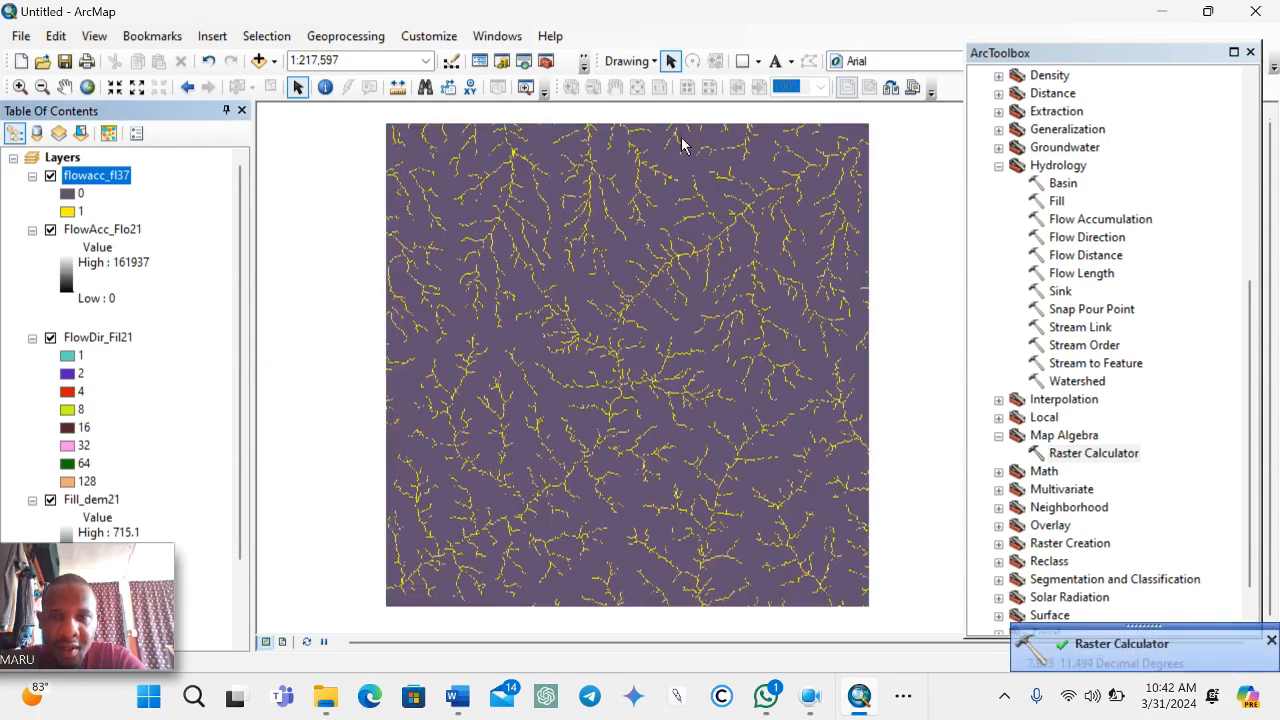
Run the Stream Order tool with flowacc_fl37 as the stream raster, FlowDir_Fil21 as flow direction, the STRAHLER method and the default output raster
click(998, 436)
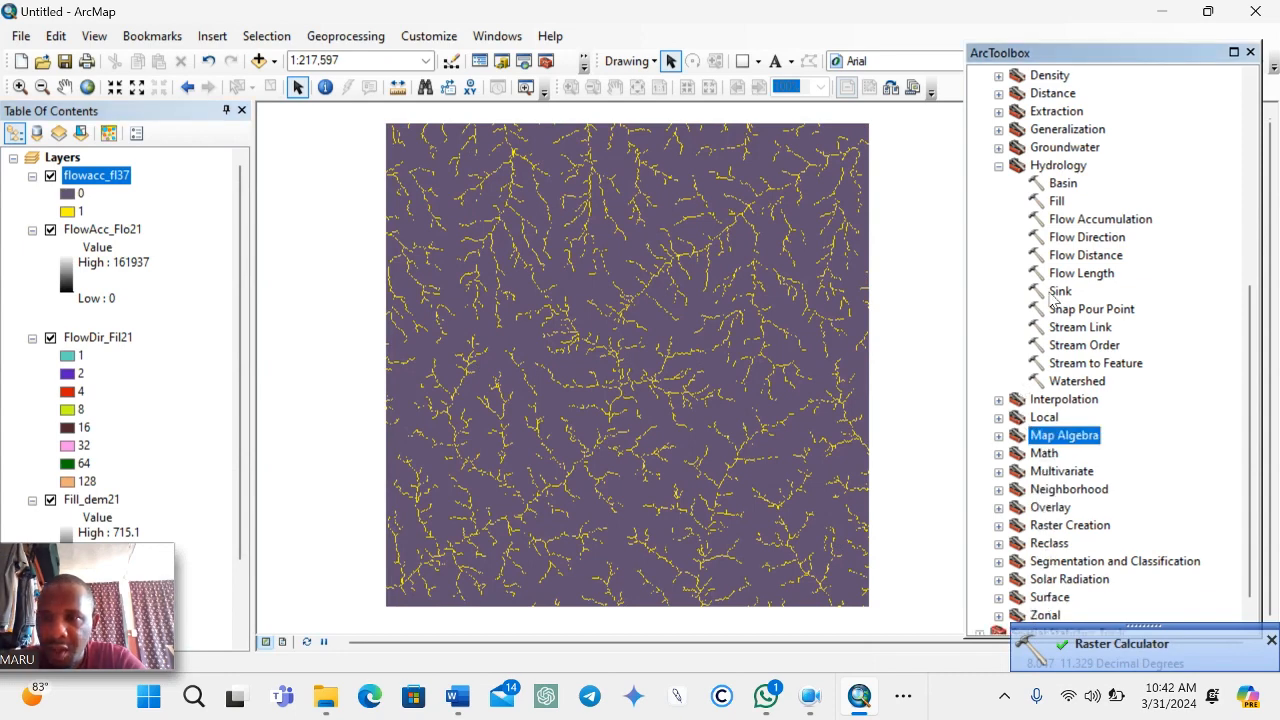
scroll(1053, 300, up, 1)
scroll(1060, 390, down, 1)
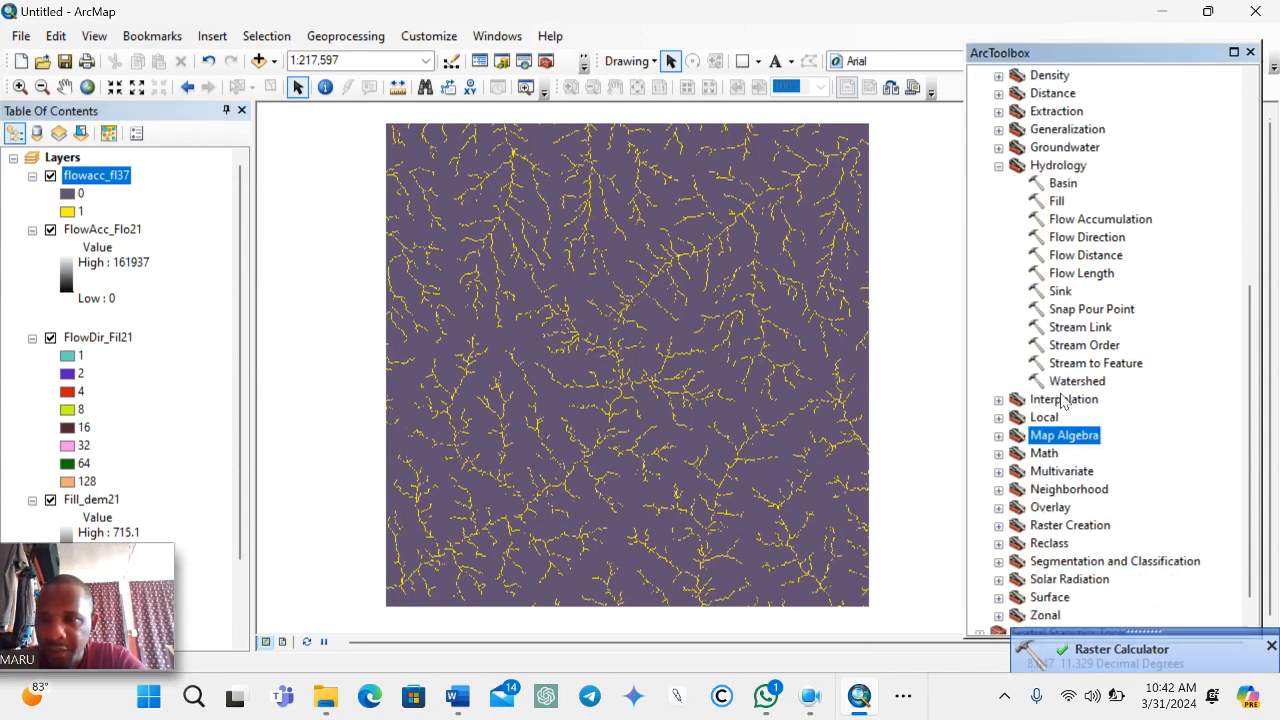
double_click(1082, 345)
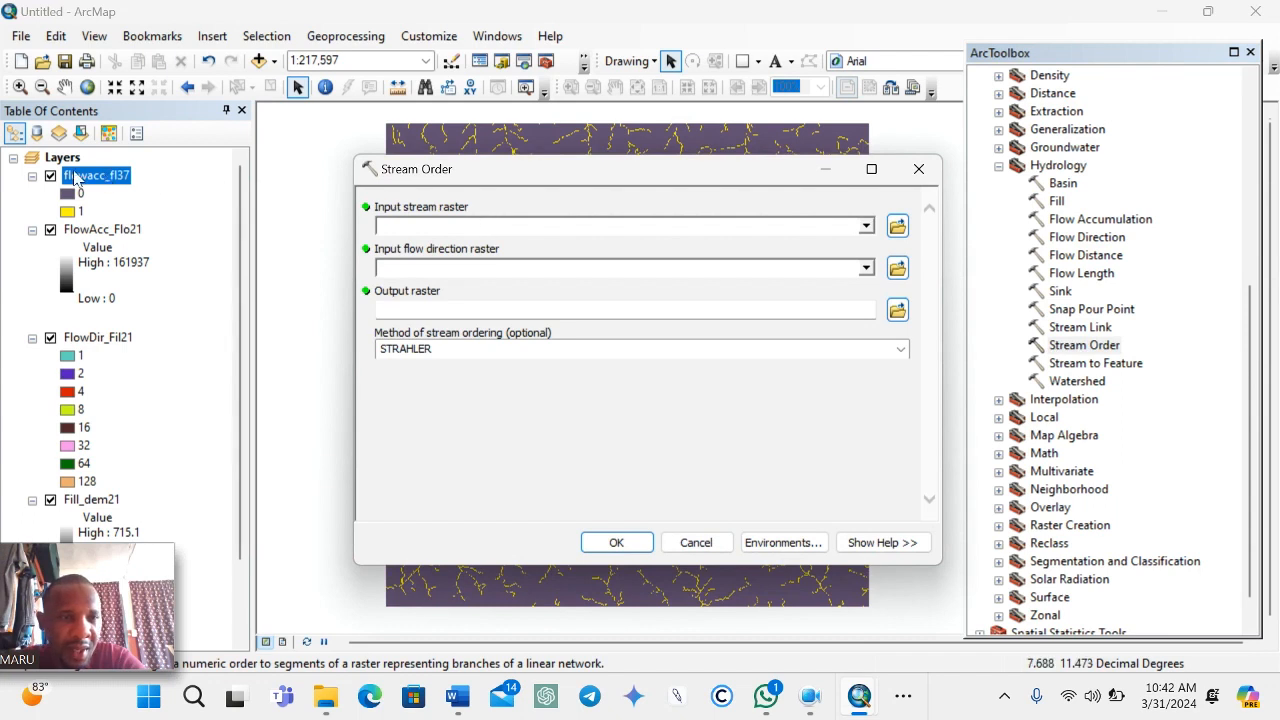
click(866, 226)
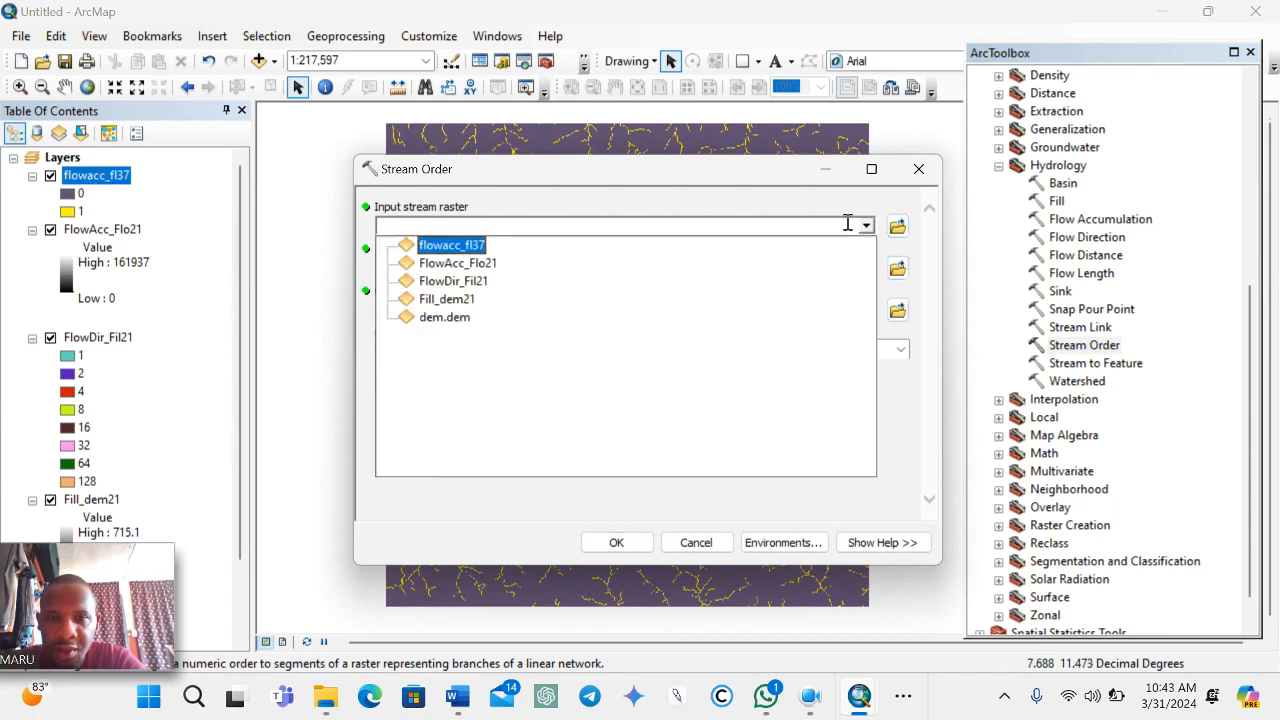
click(460, 249)
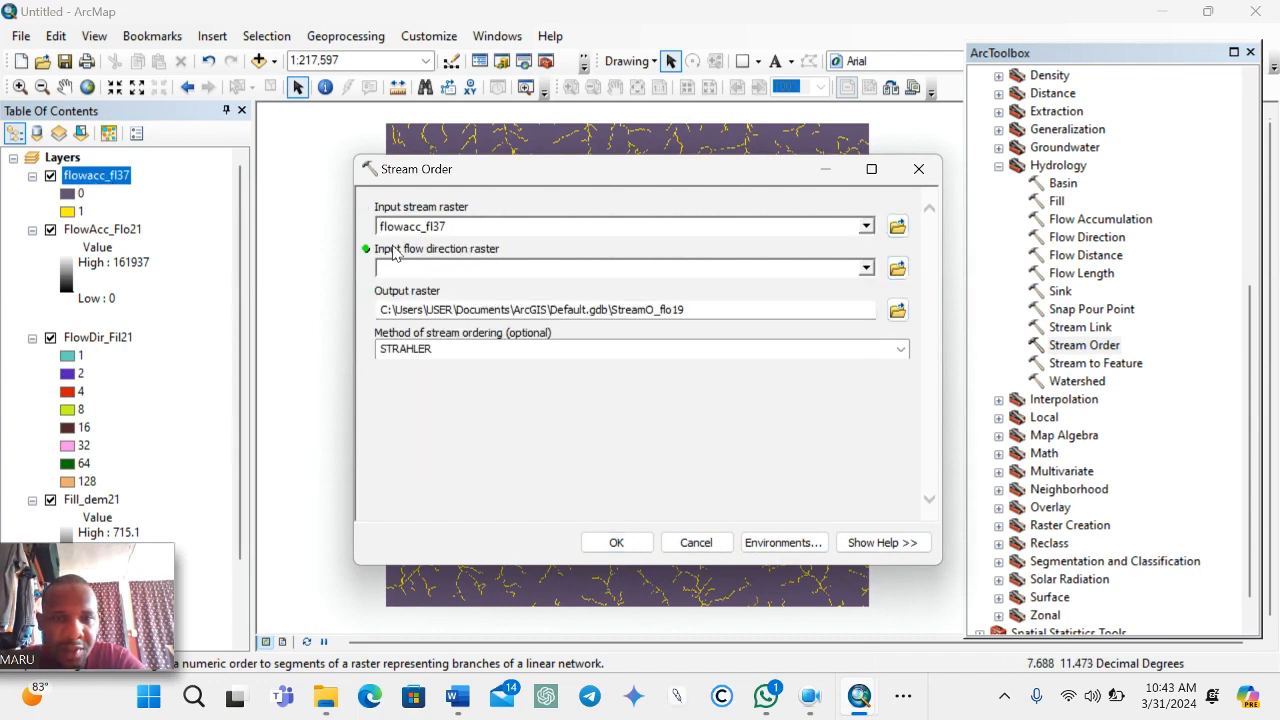
click(866, 268)
click(468, 305)
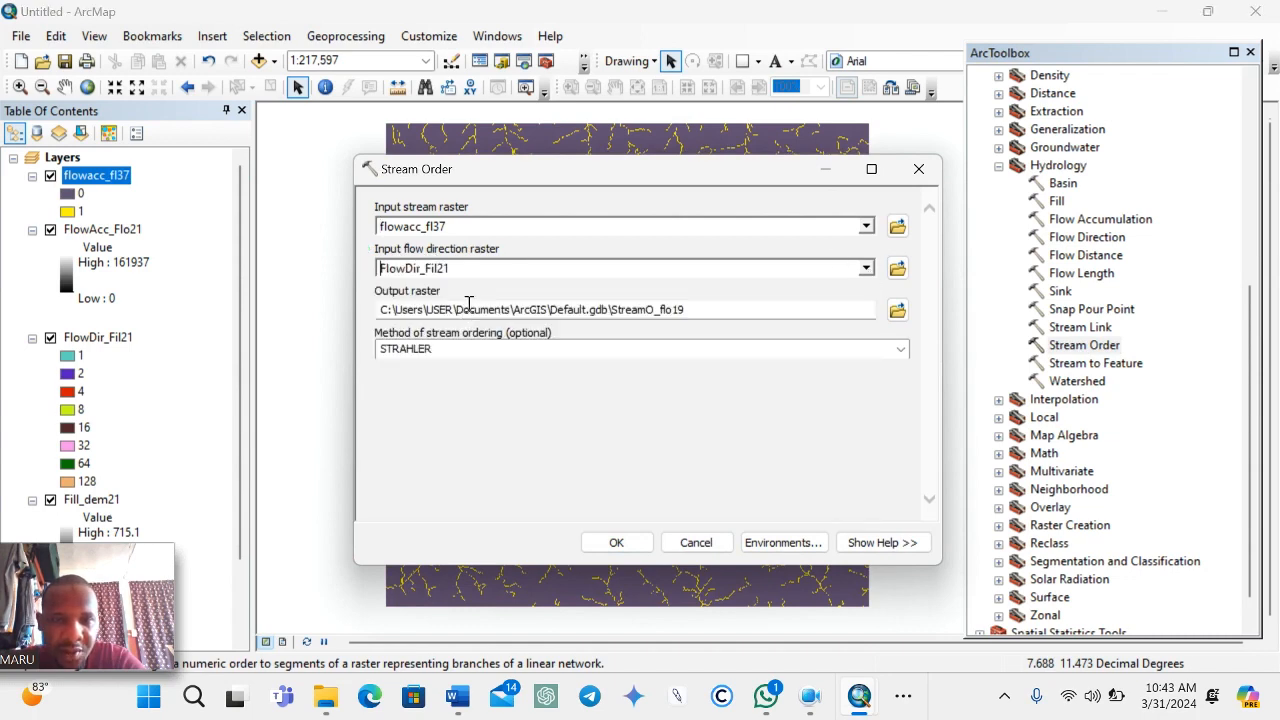
click(618, 541)
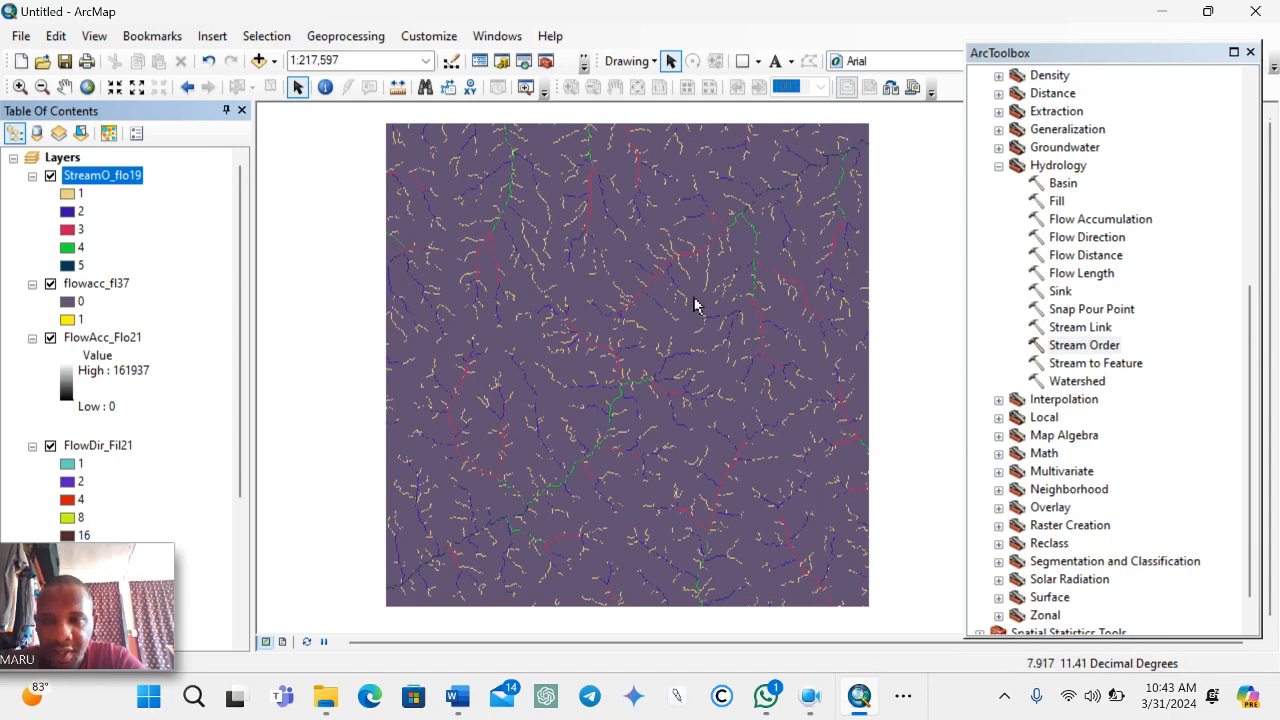
Run the Stream to Feature tool with StreamO_flo19 as the stream raster and FlowDir_Fil21 as flow direction, keeping polyline simplification and the default output
double_click(1076, 366)
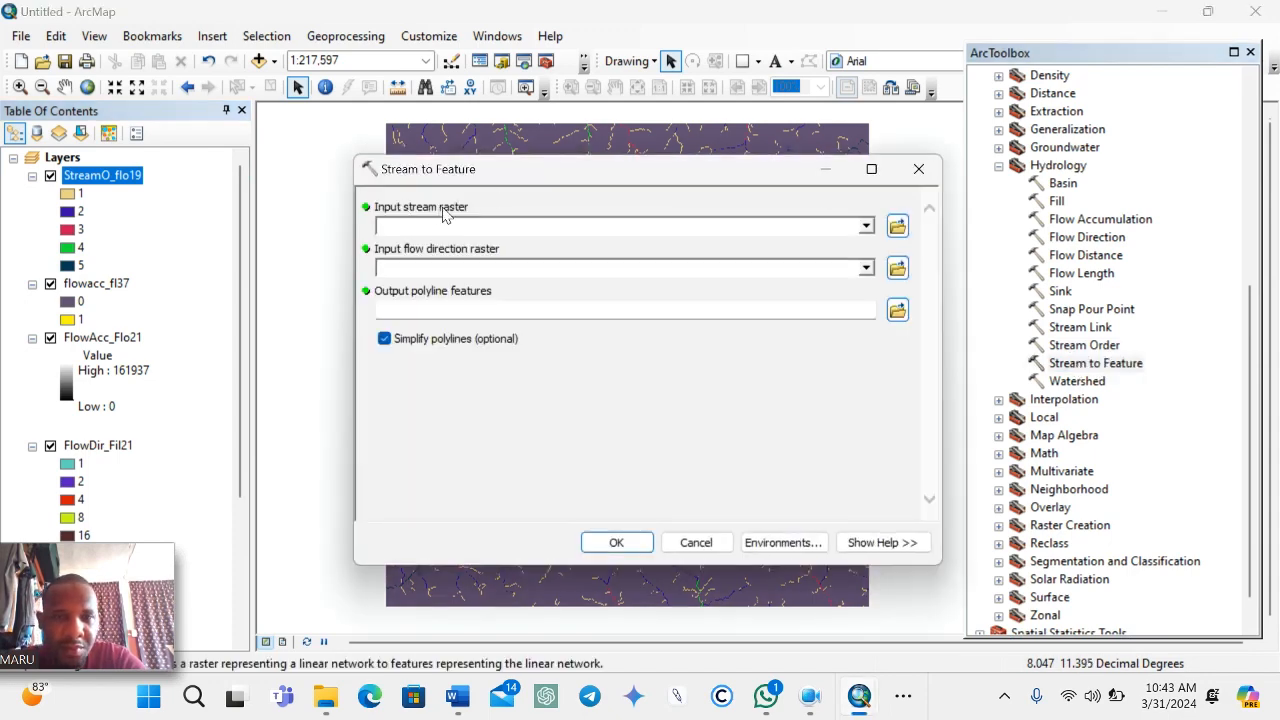
click(866, 227)
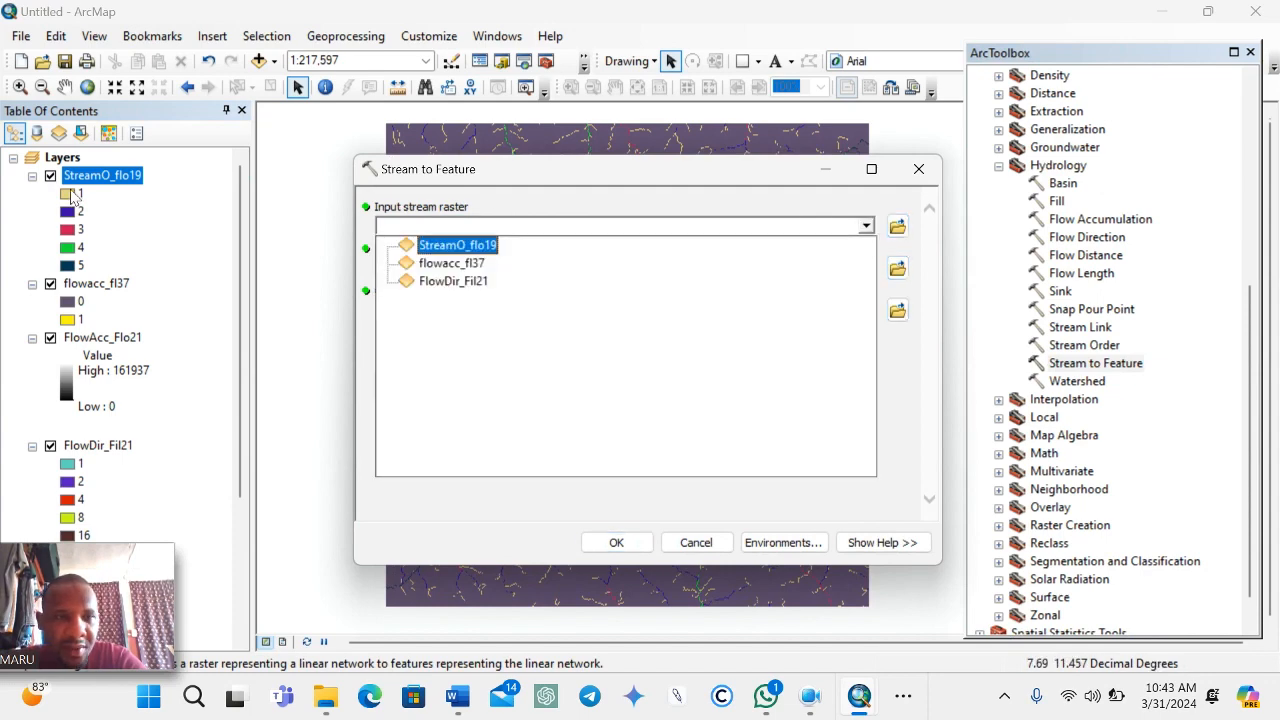
click(474, 247)
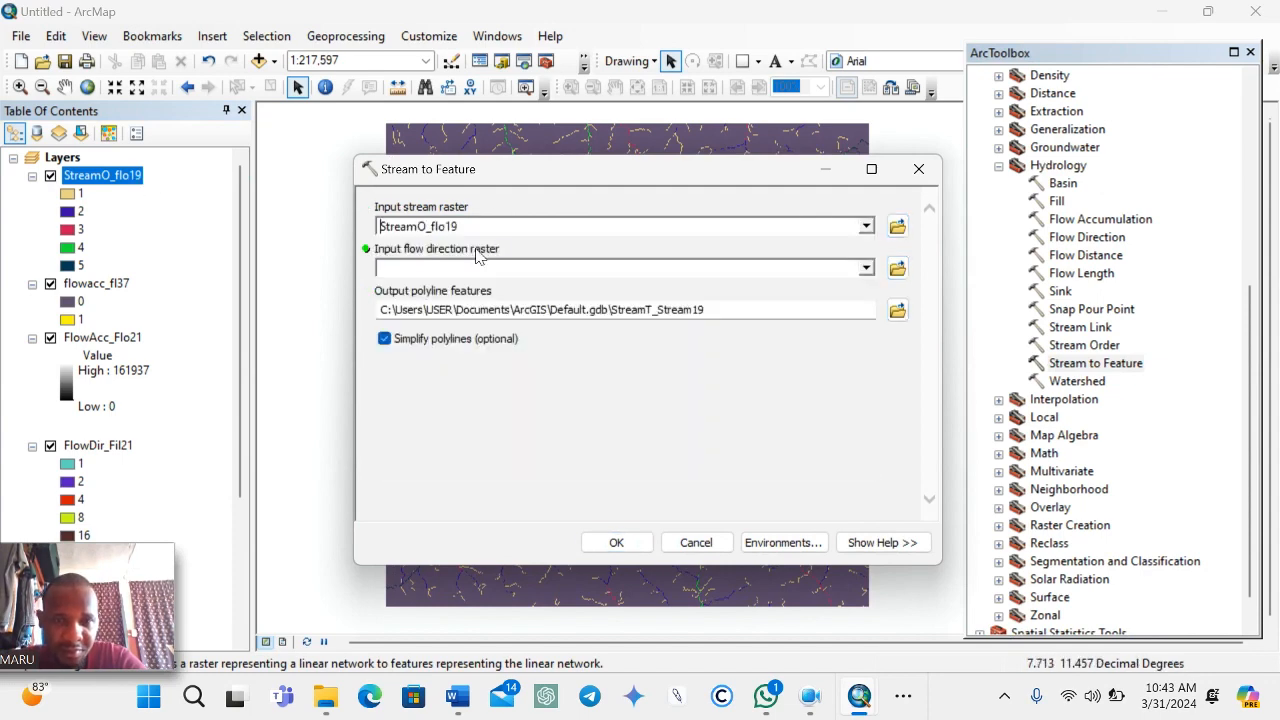
click(866, 269)
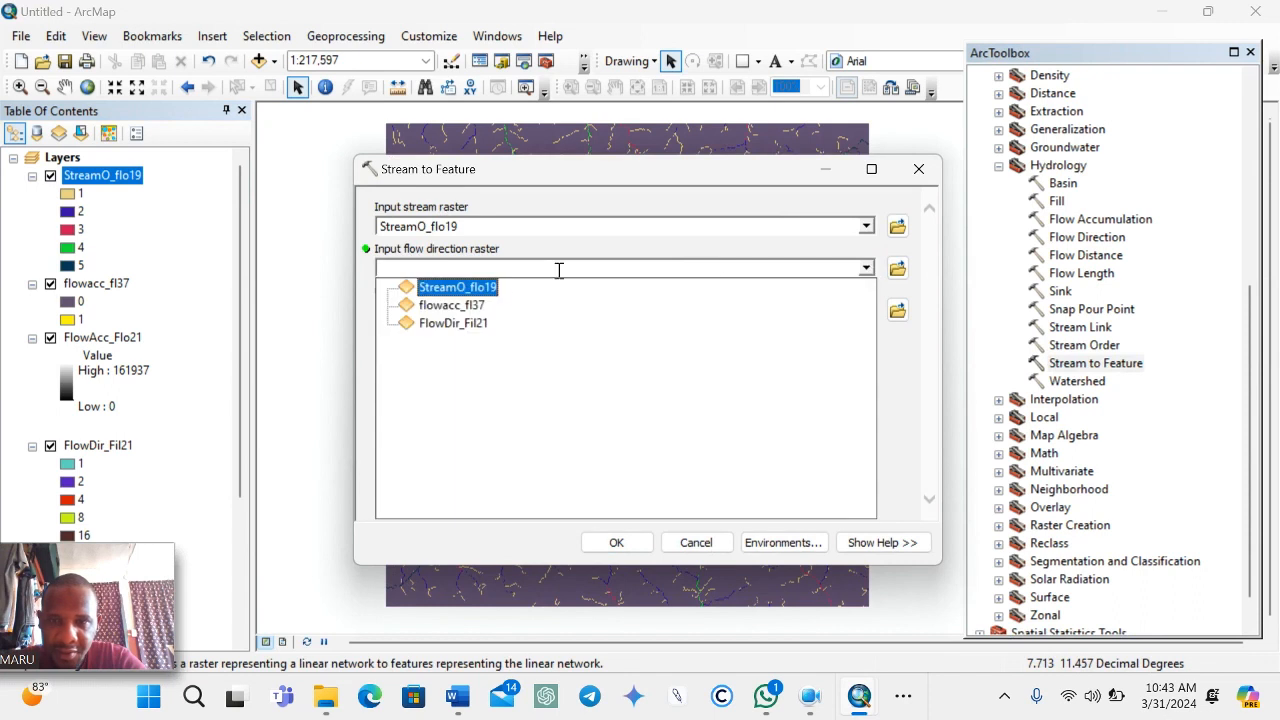
click(450, 324)
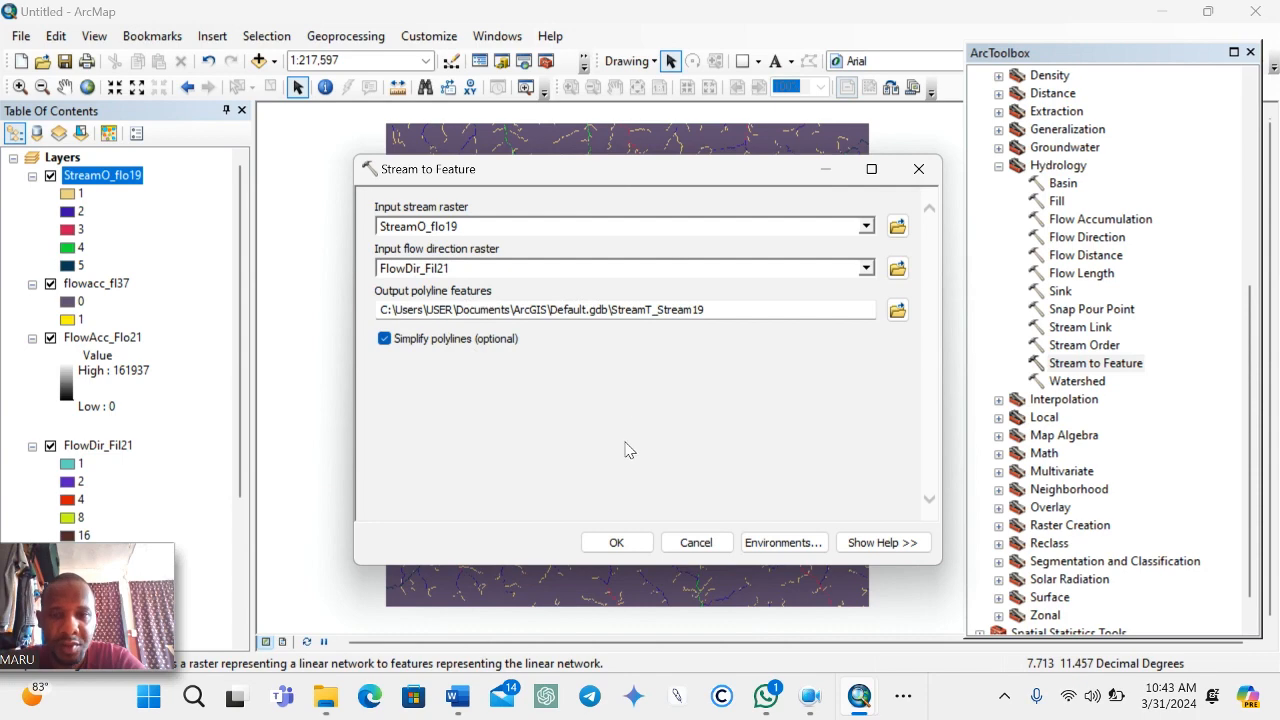
click(624, 542)
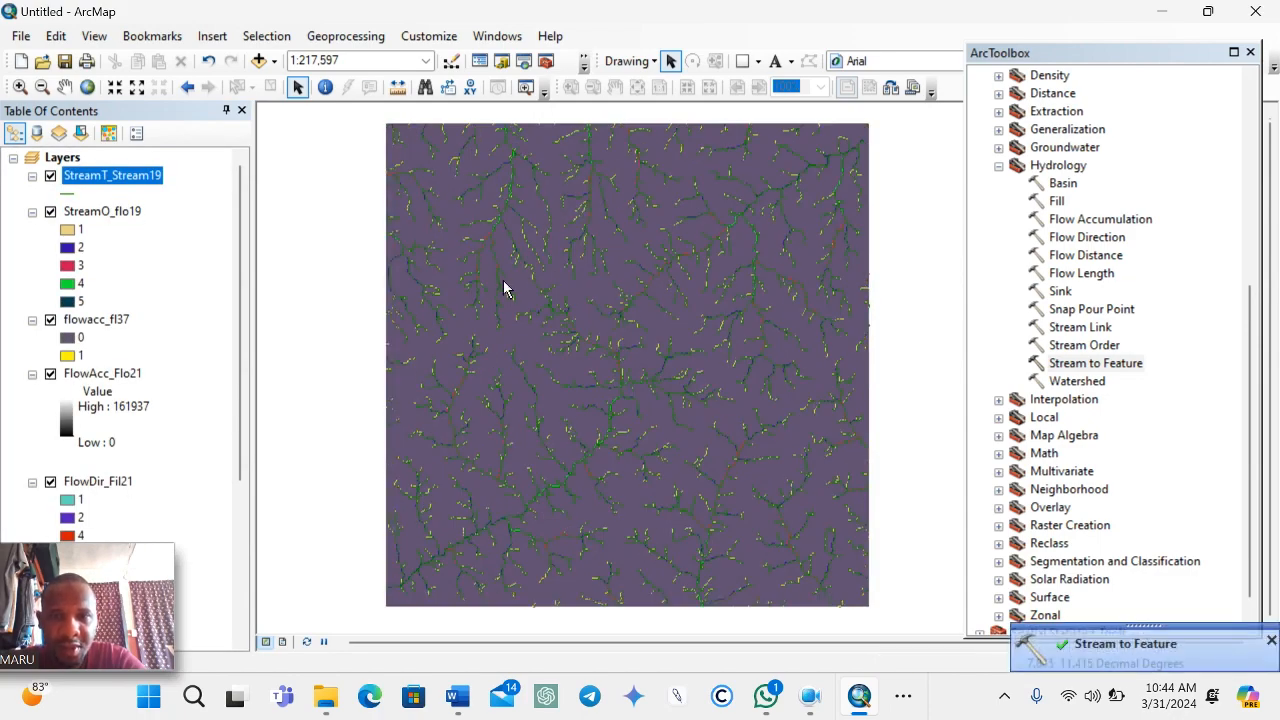
Collapse the legends of all raster layers from StreamO_flo19 down to dem.dem in the layer list
click(32, 212)
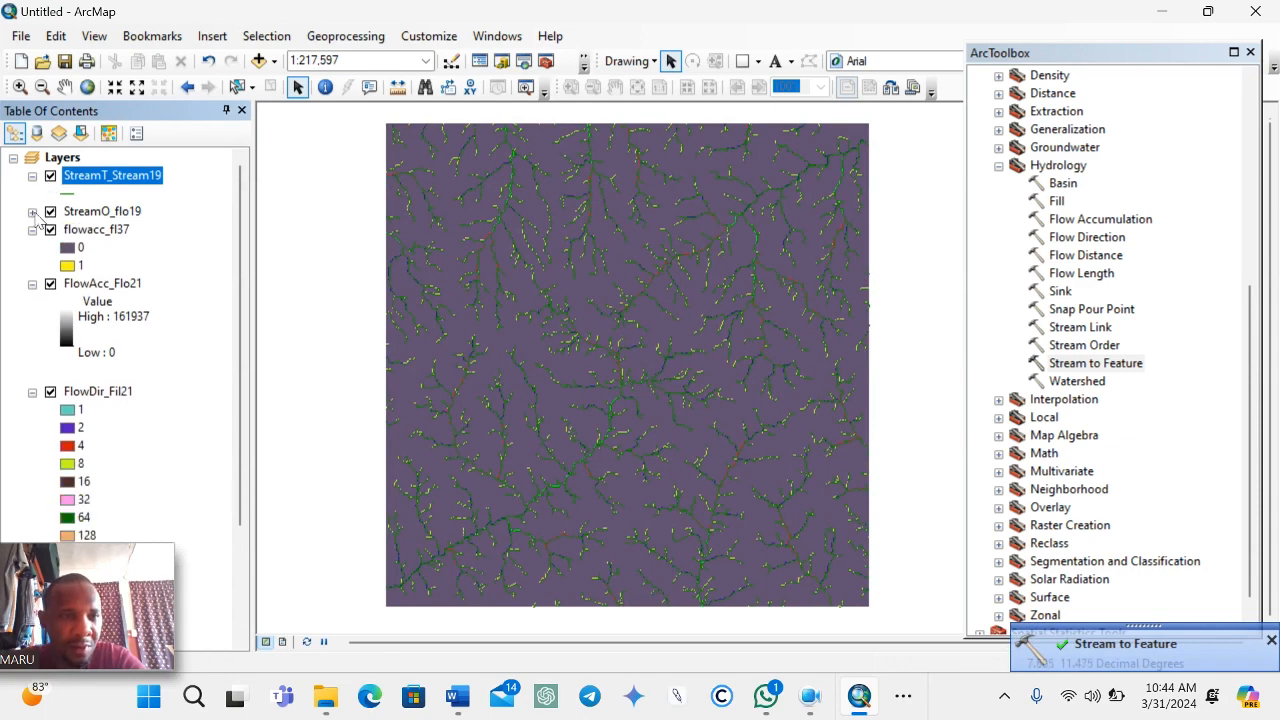
click(32, 230)
click(32, 248)
click(32, 266)
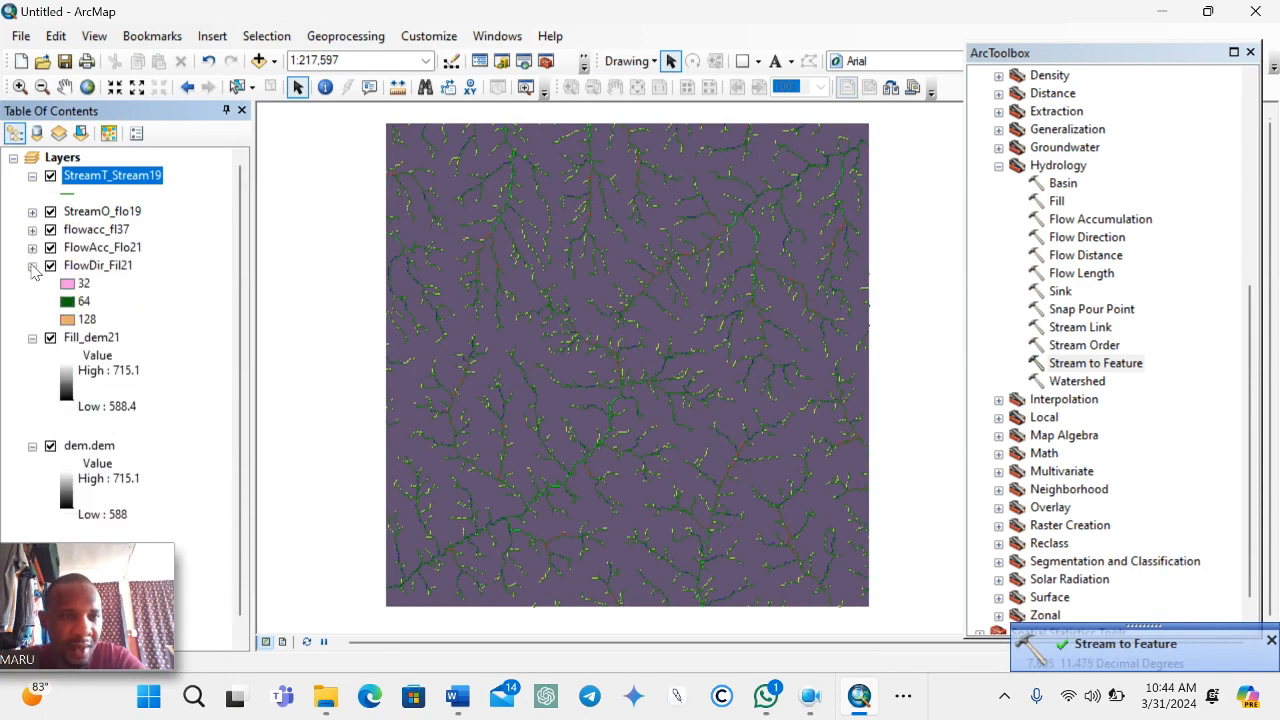
click(32, 284)
click(32, 302)
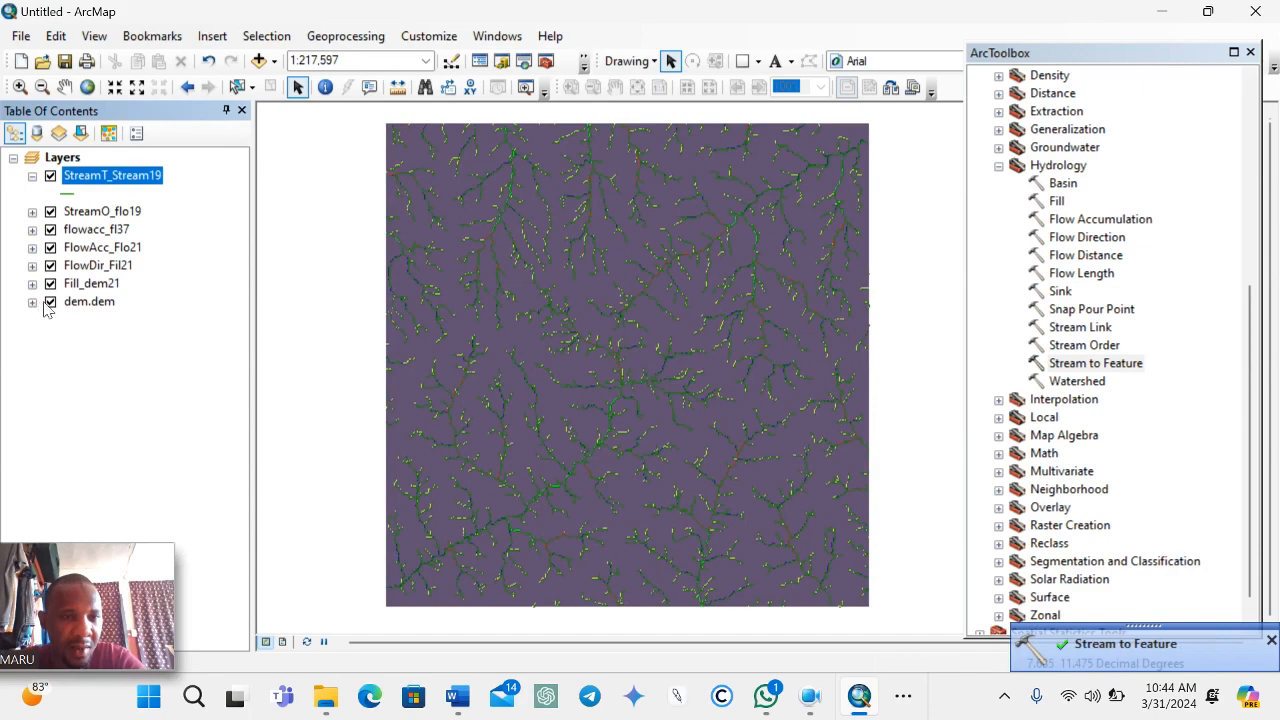
Hide all six raster layers, from dem.dem up to StreamO_flo19, leaving only the StreamT_Stream19 polylines displayed
click(50, 302)
click(50, 284)
click(50, 266)
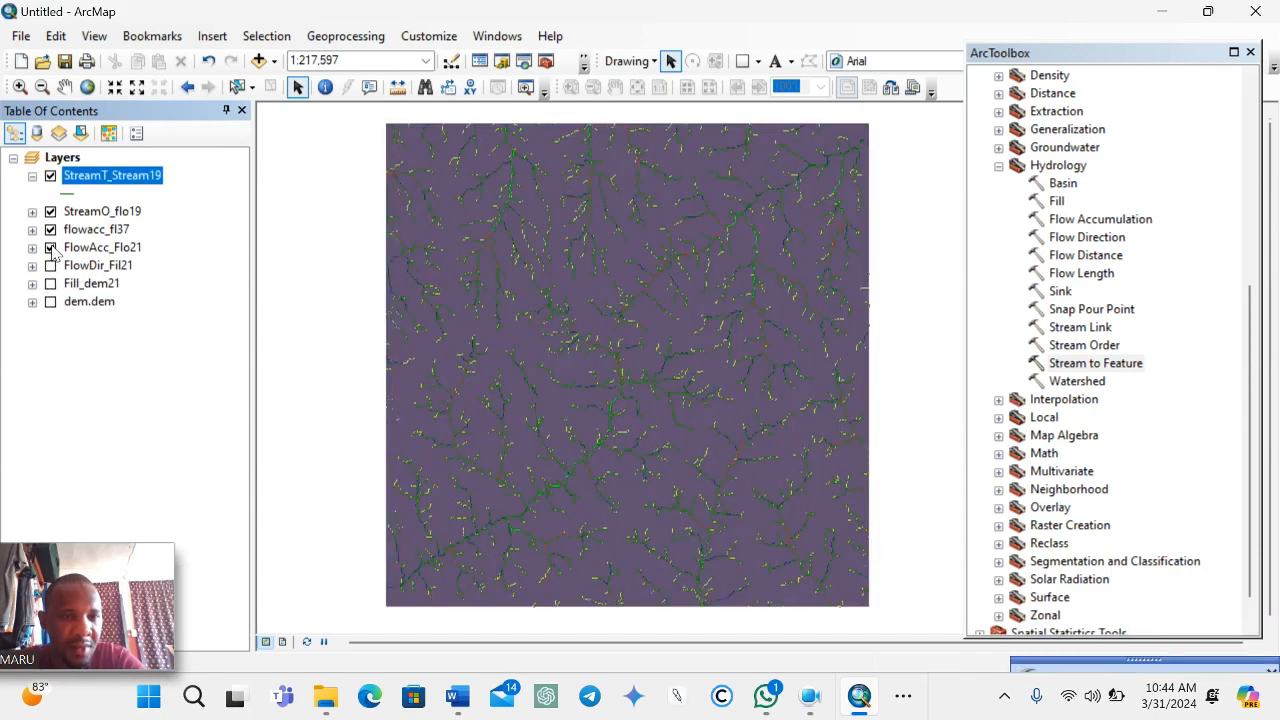
click(50, 248)
click(50, 230)
click(50, 212)
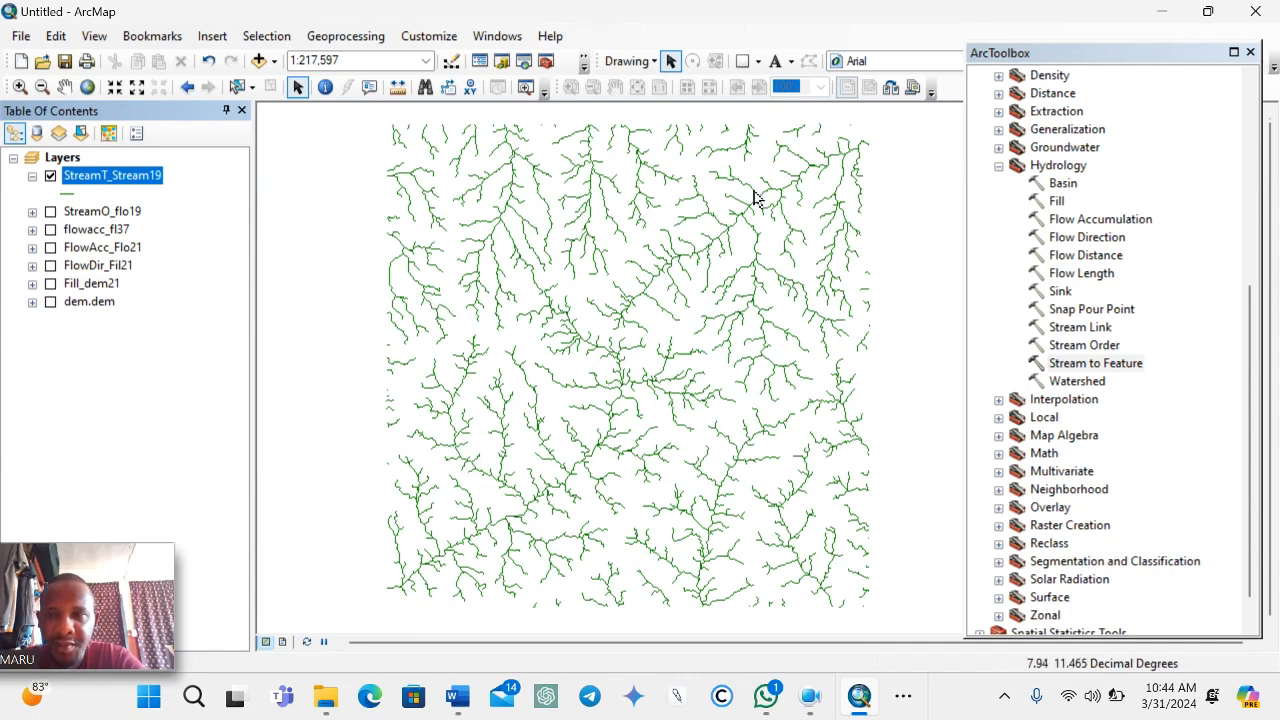
Change the line symbol color of the StreamT_Stream19 layer to light blue
click(70, 194)
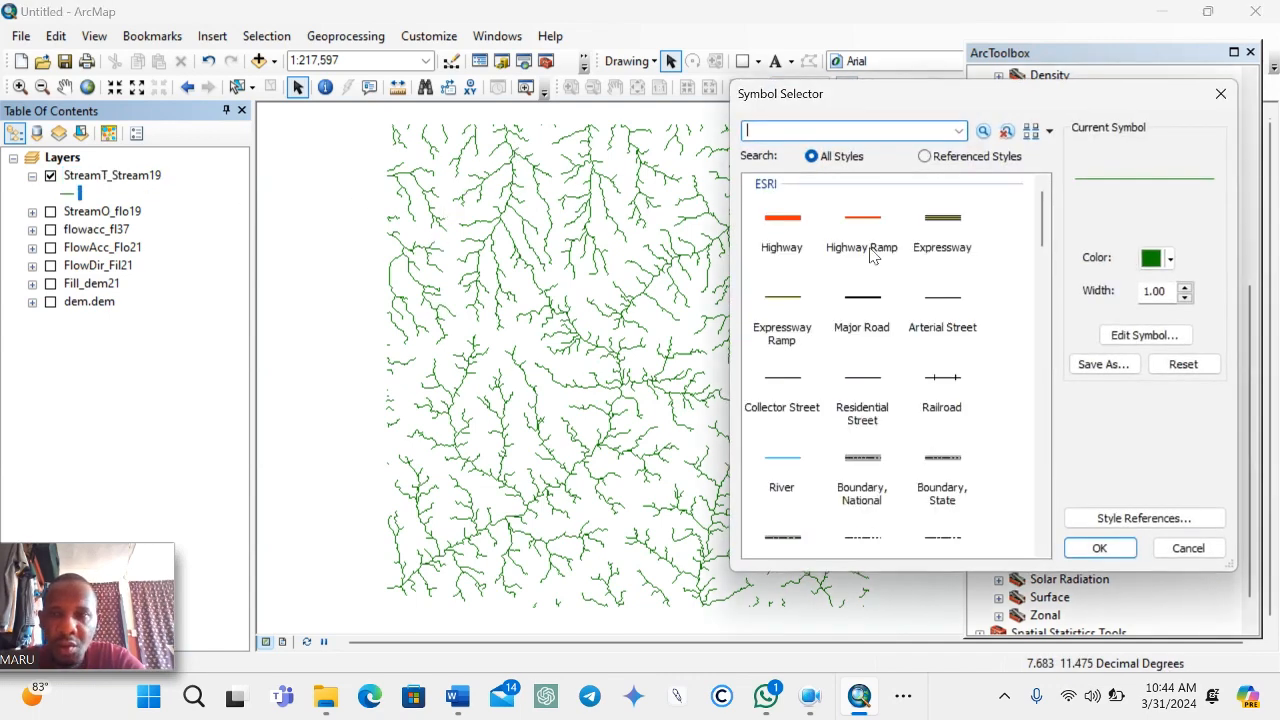
click(1220, 93)
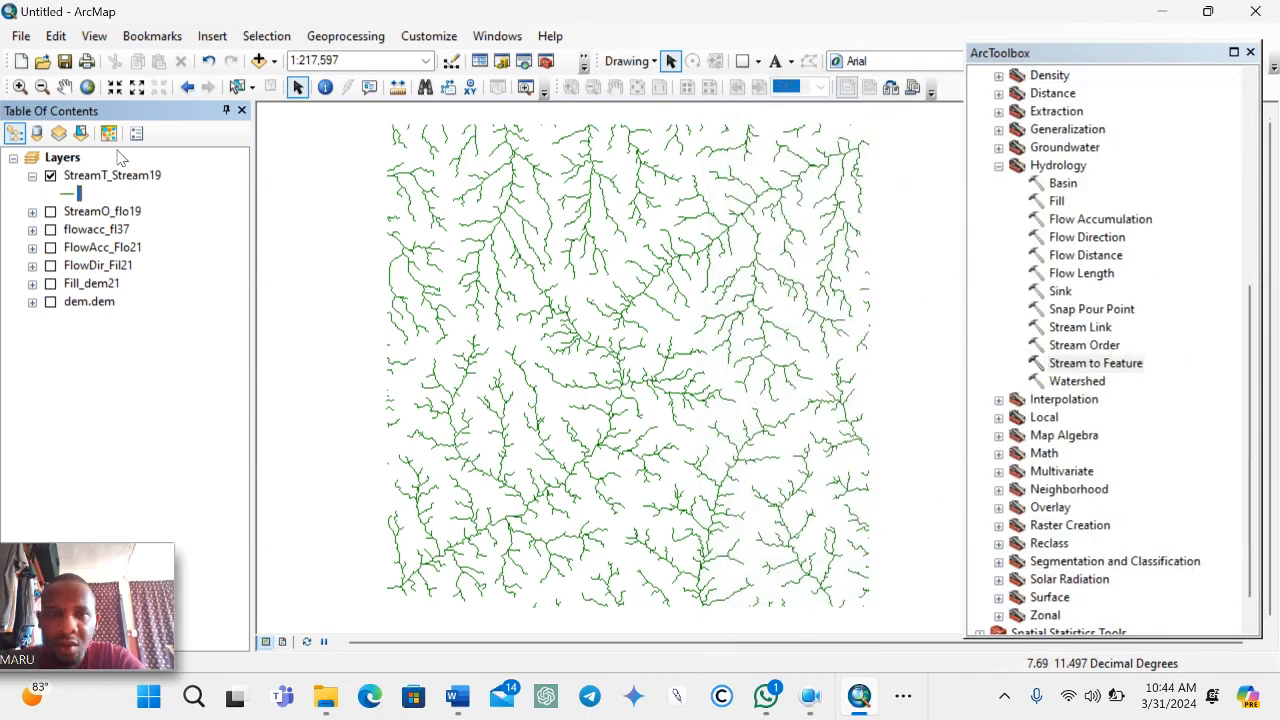
click(74, 194)
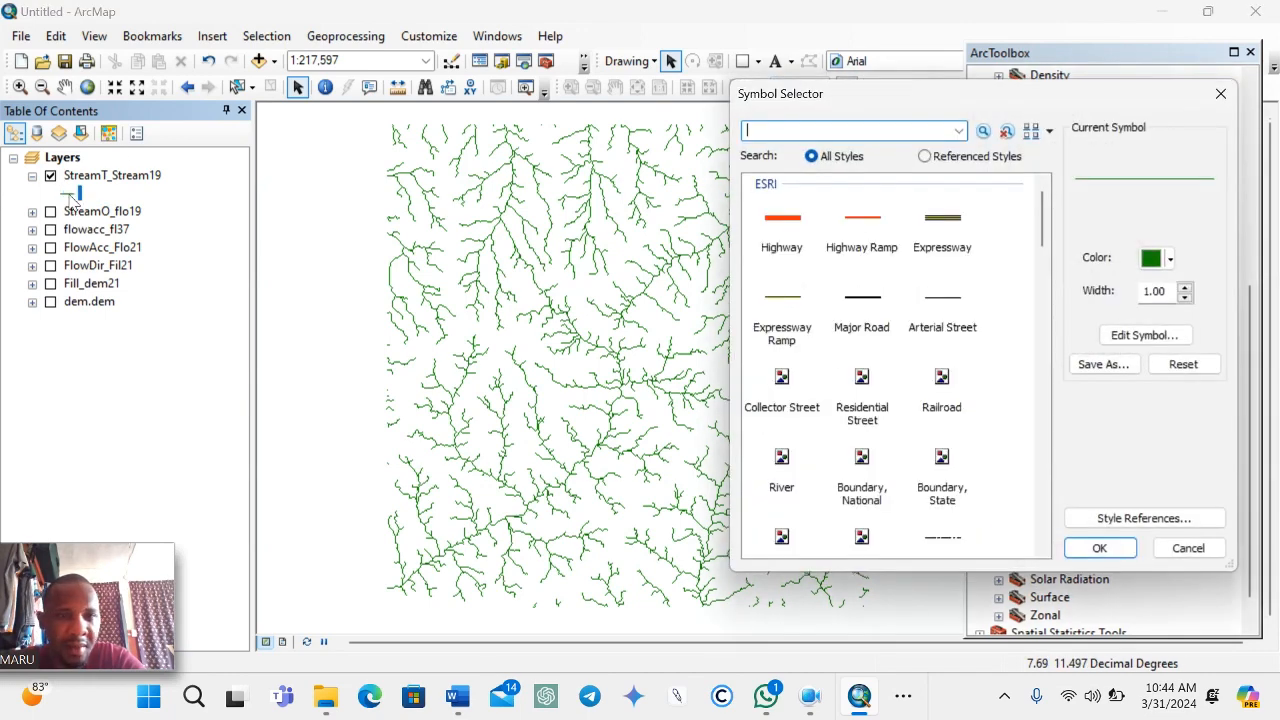
click(1150, 260)
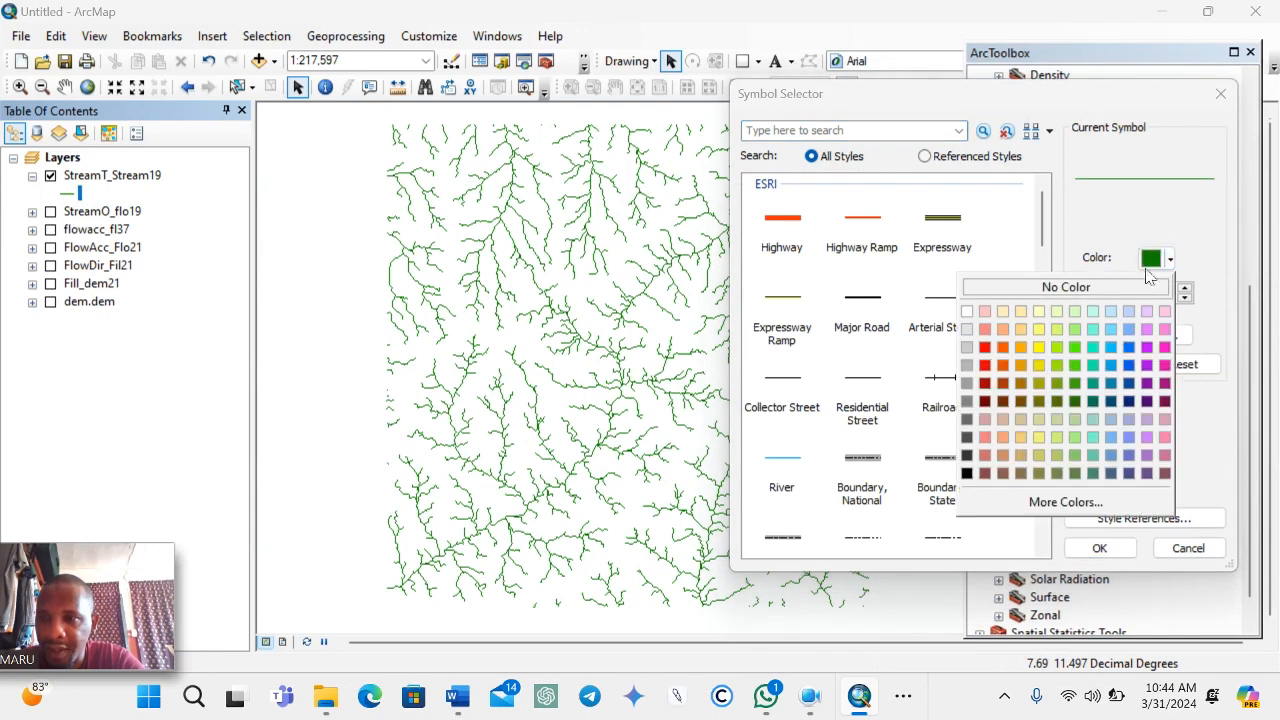
click(1112, 347)
click(1099, 548)
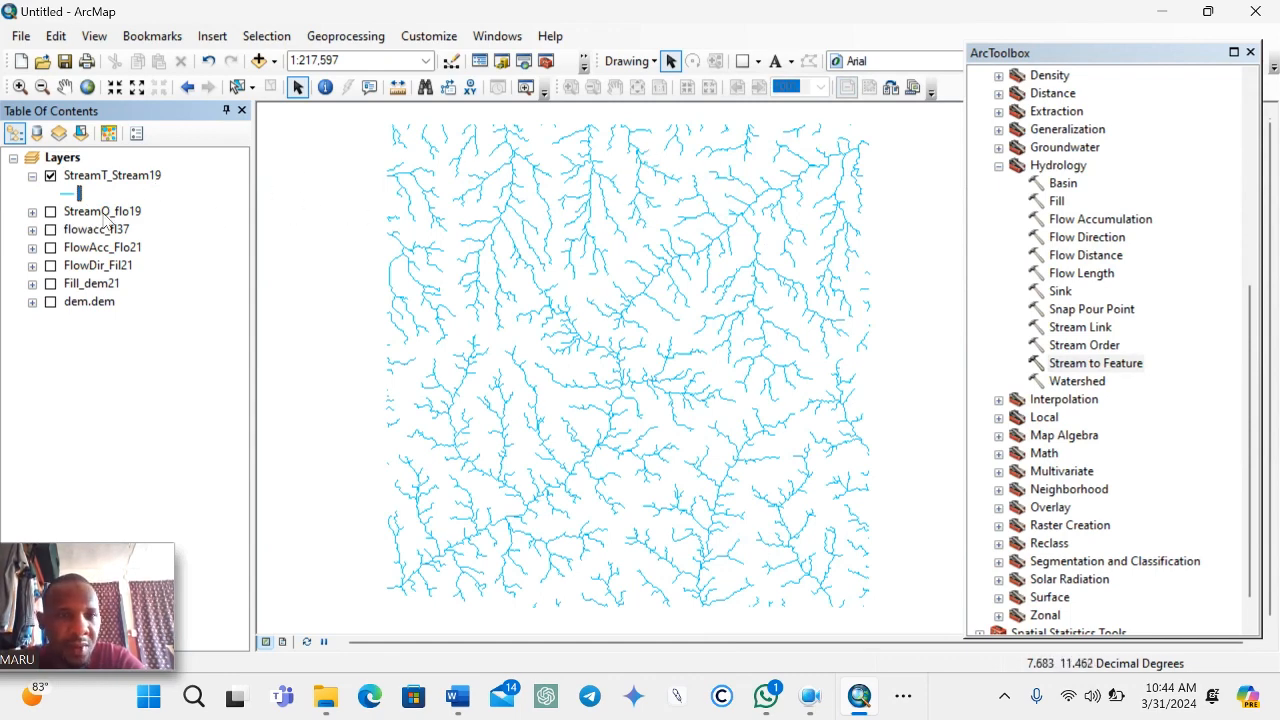
Examine the StreamO_flo19 legend classes and the grid_code column in the StreamT_Stream19 attribute table
click(32, 212)
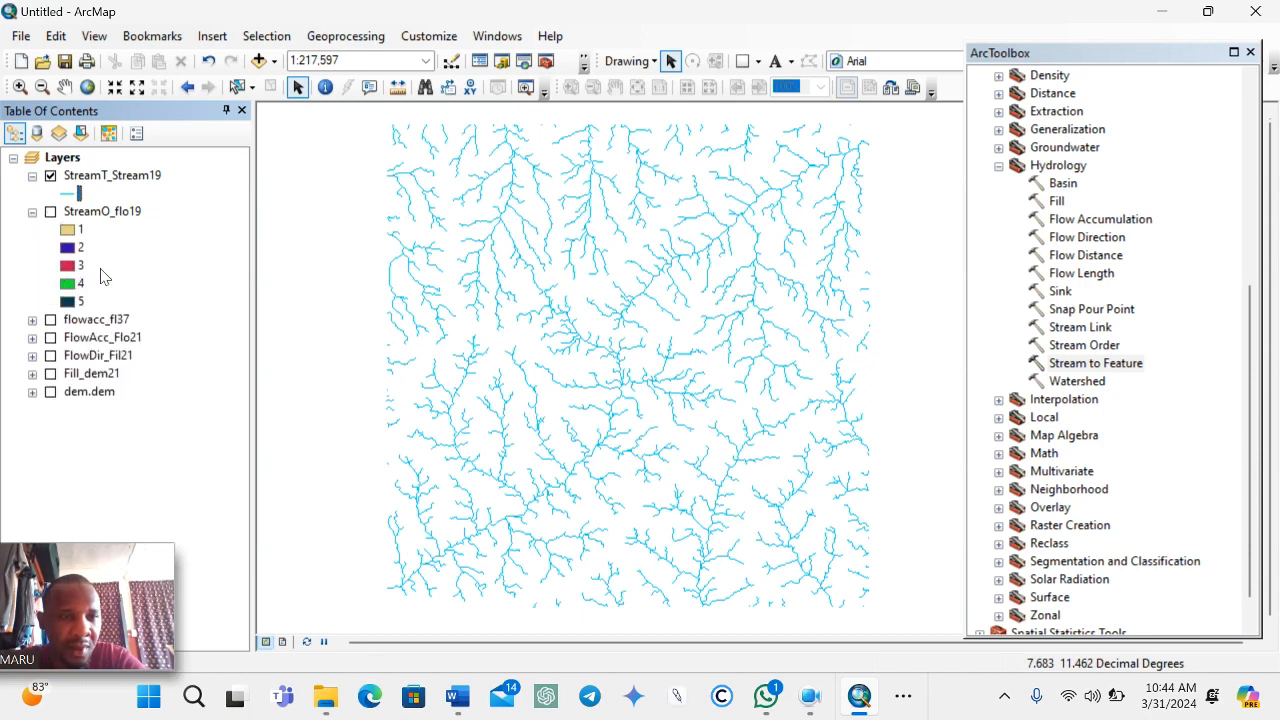
click(32, 212)
click(102, 178)
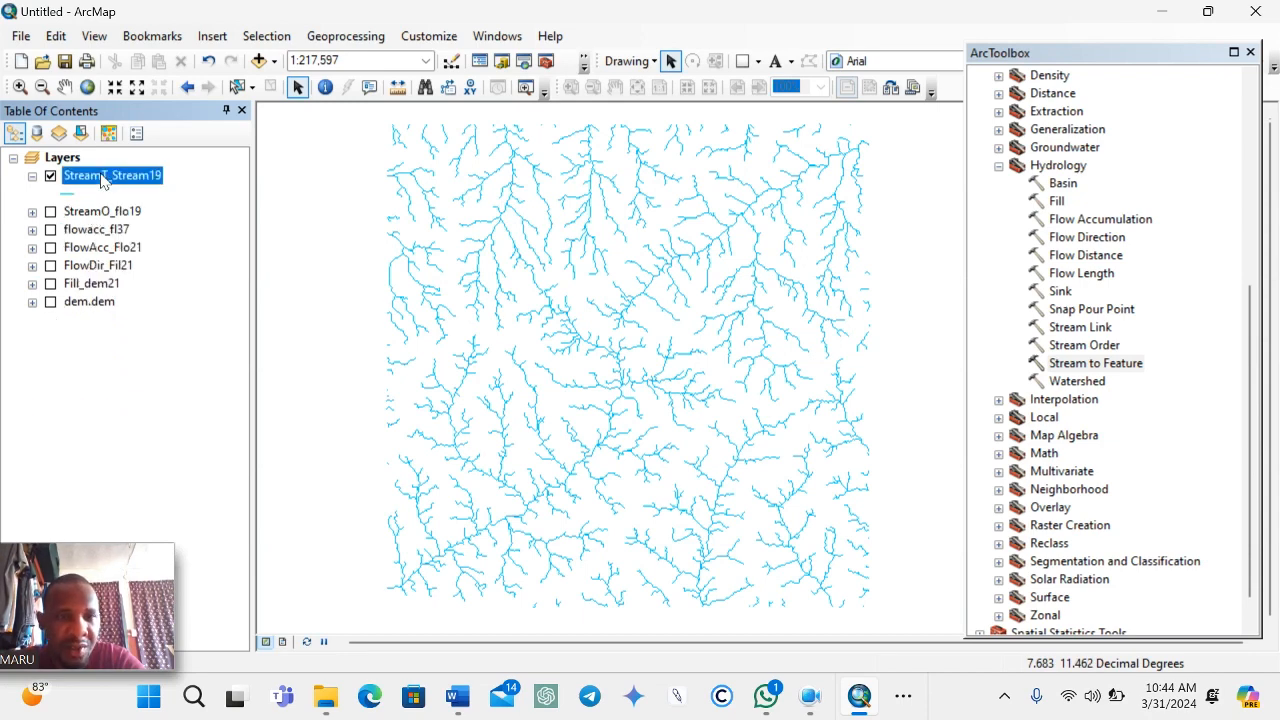
right_click(102, 180)
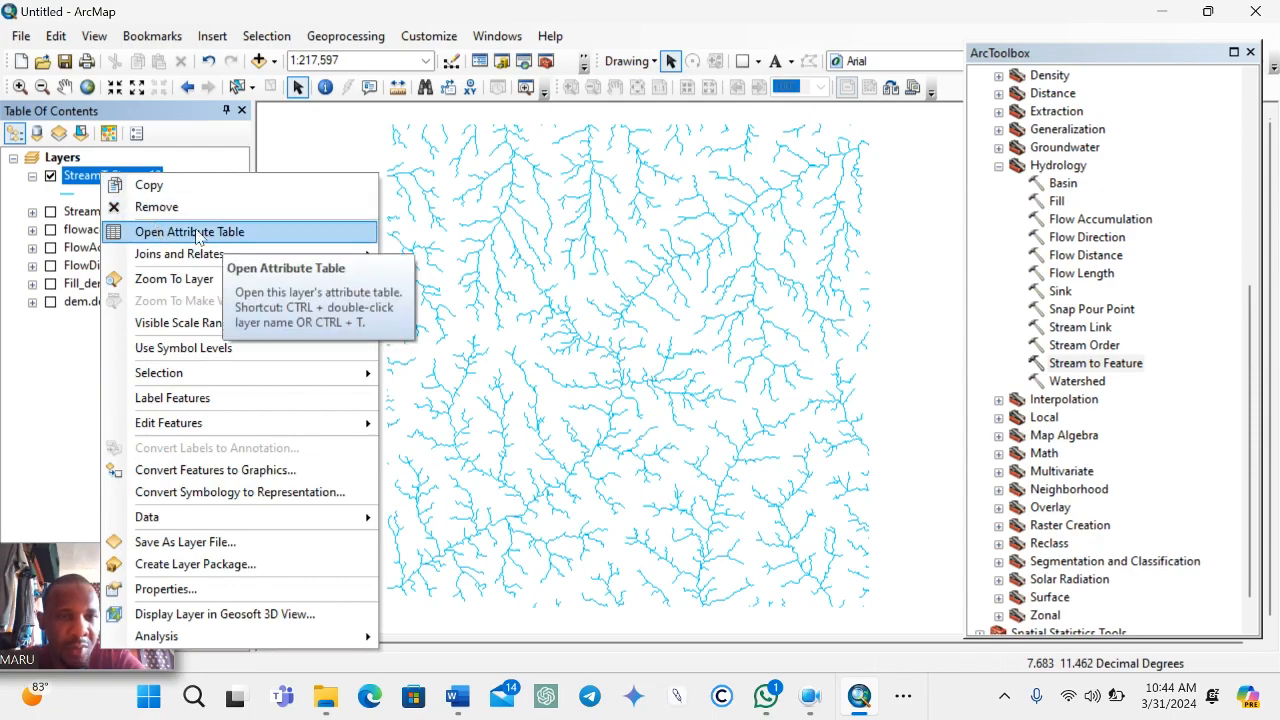
click(197, 233)
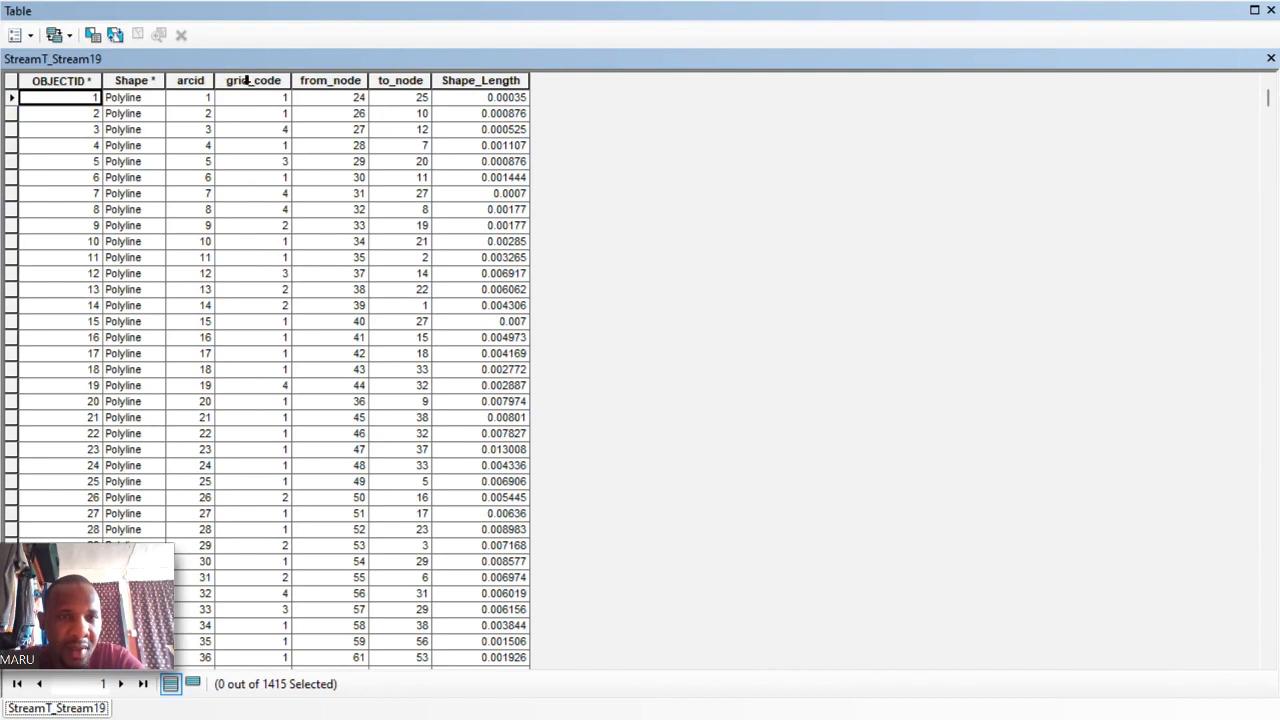
click(1271, 10)
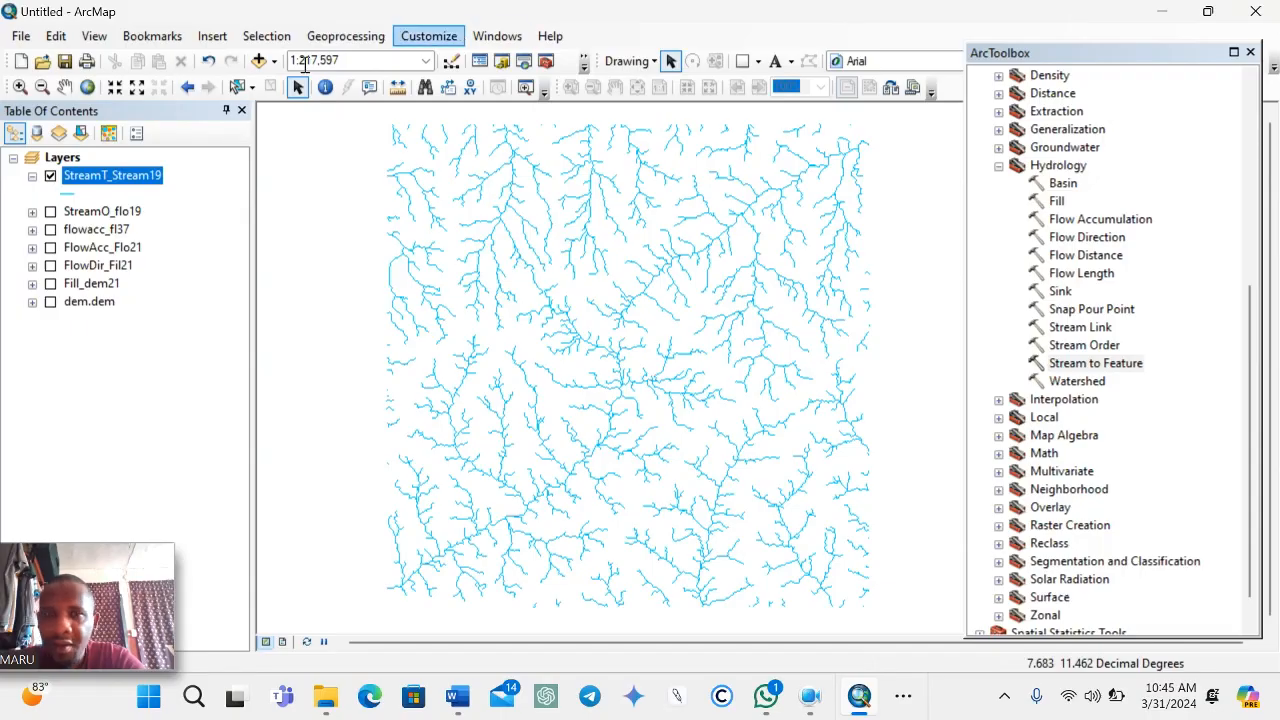
Symbolize StreamT_Stream19 by unique values of grid_code, adding all values and turning off the <all other values> class
right_click(97, 183)
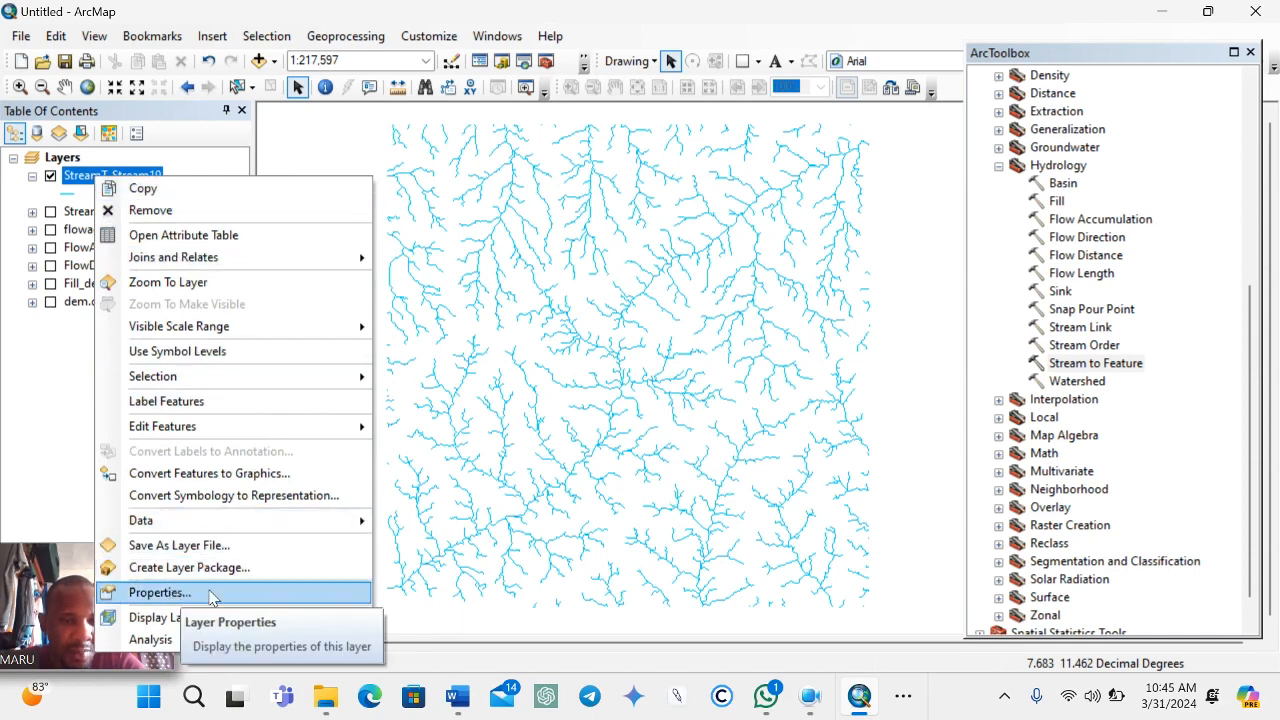
click(172, 596)
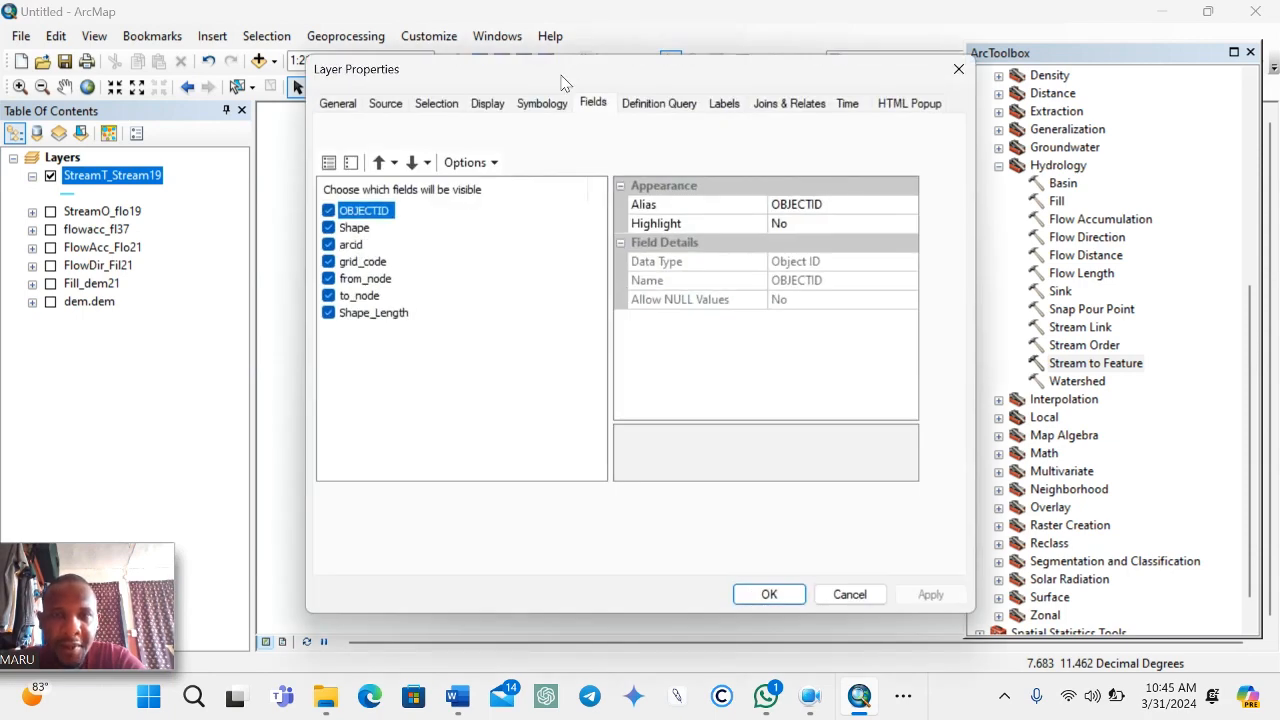
drag(562, 82, 528, 132)
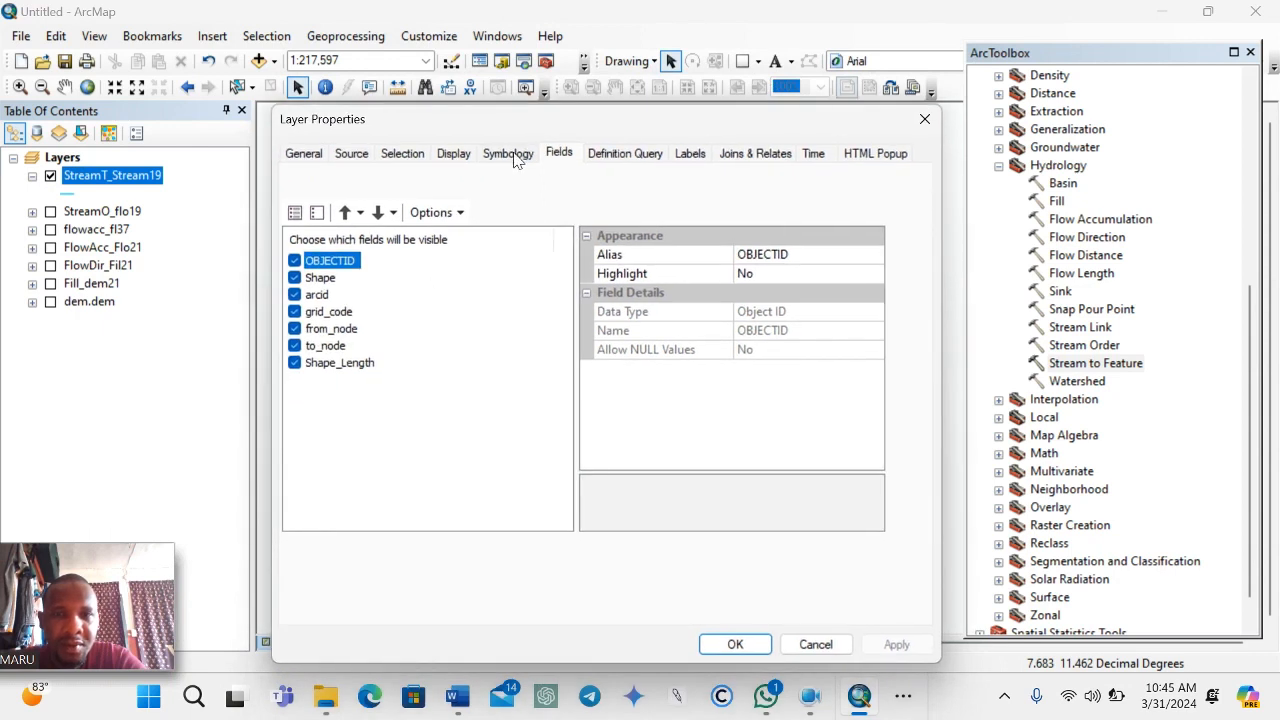
click(510, 155)
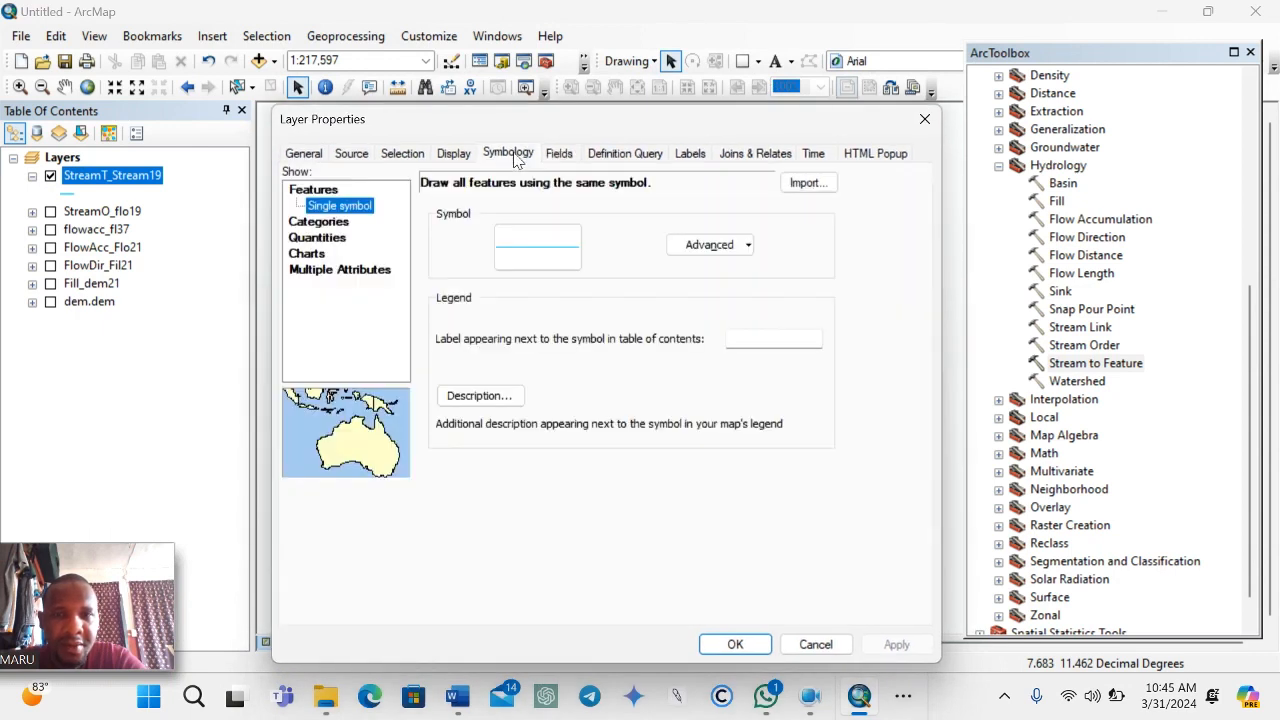
click(330, 224)
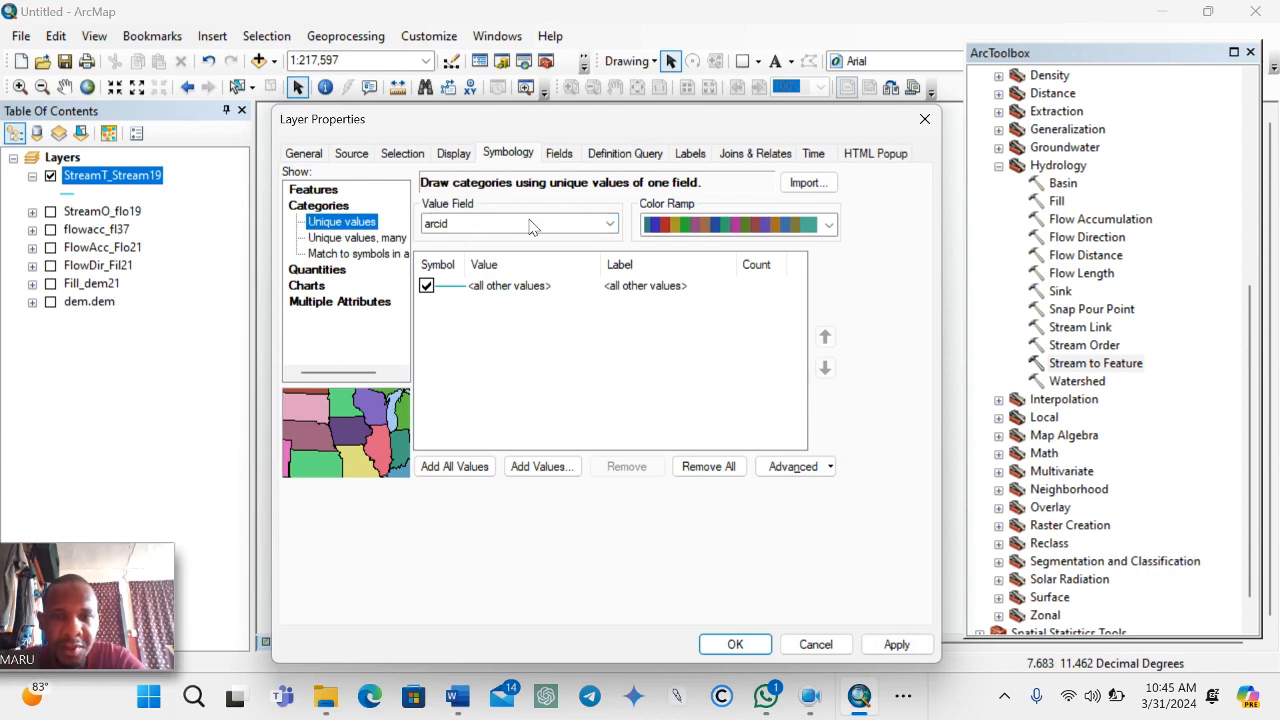
click(610, 226)
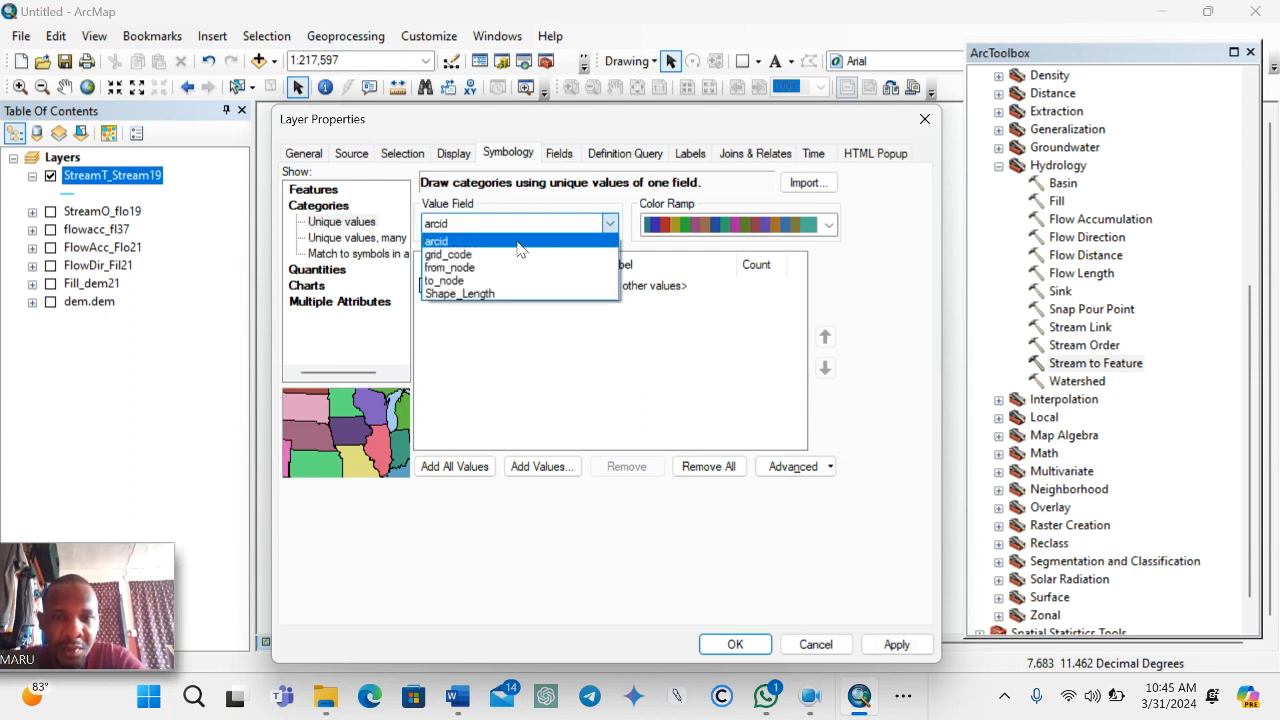
click(448, 254)
click(427, 286)
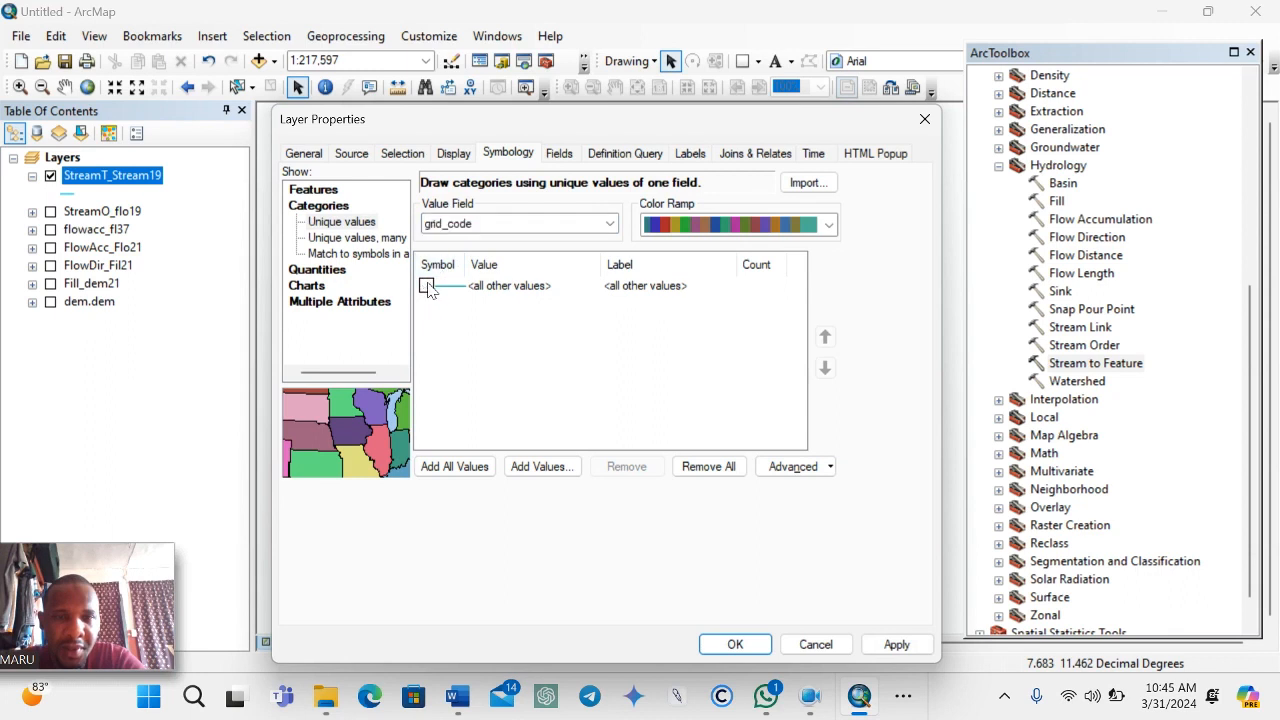
click(455, 470)
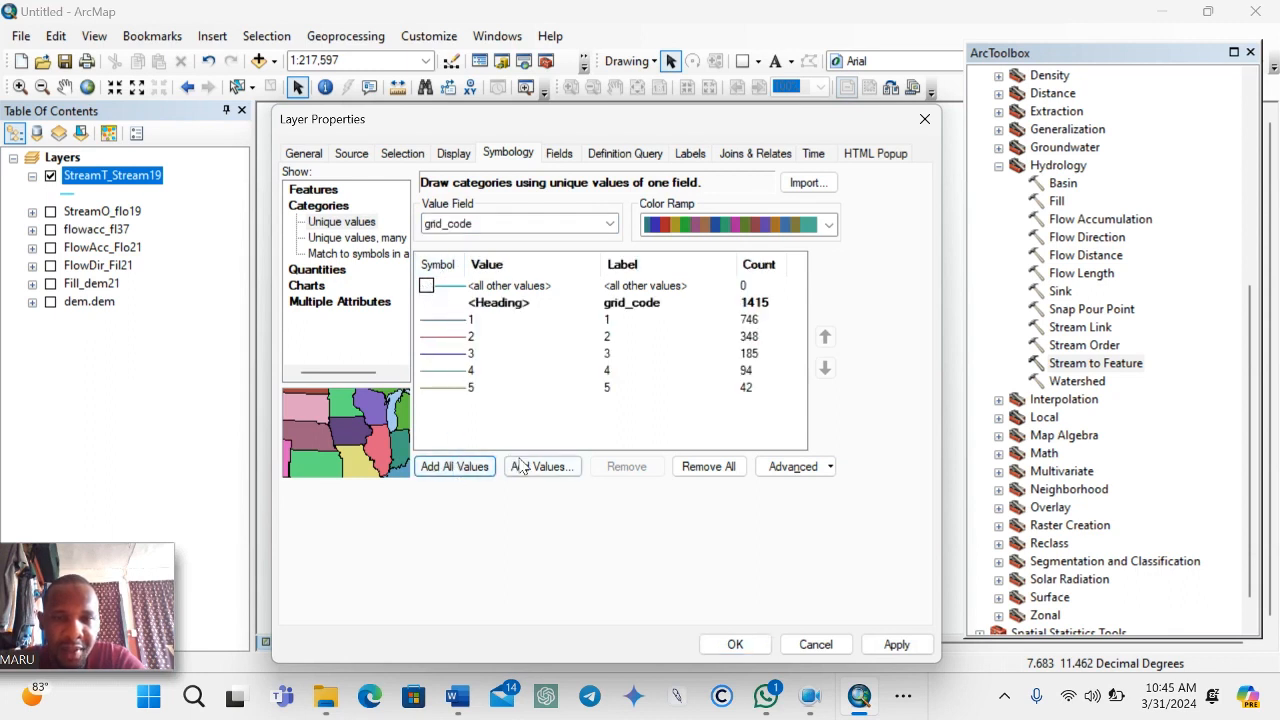
click(897, 644)
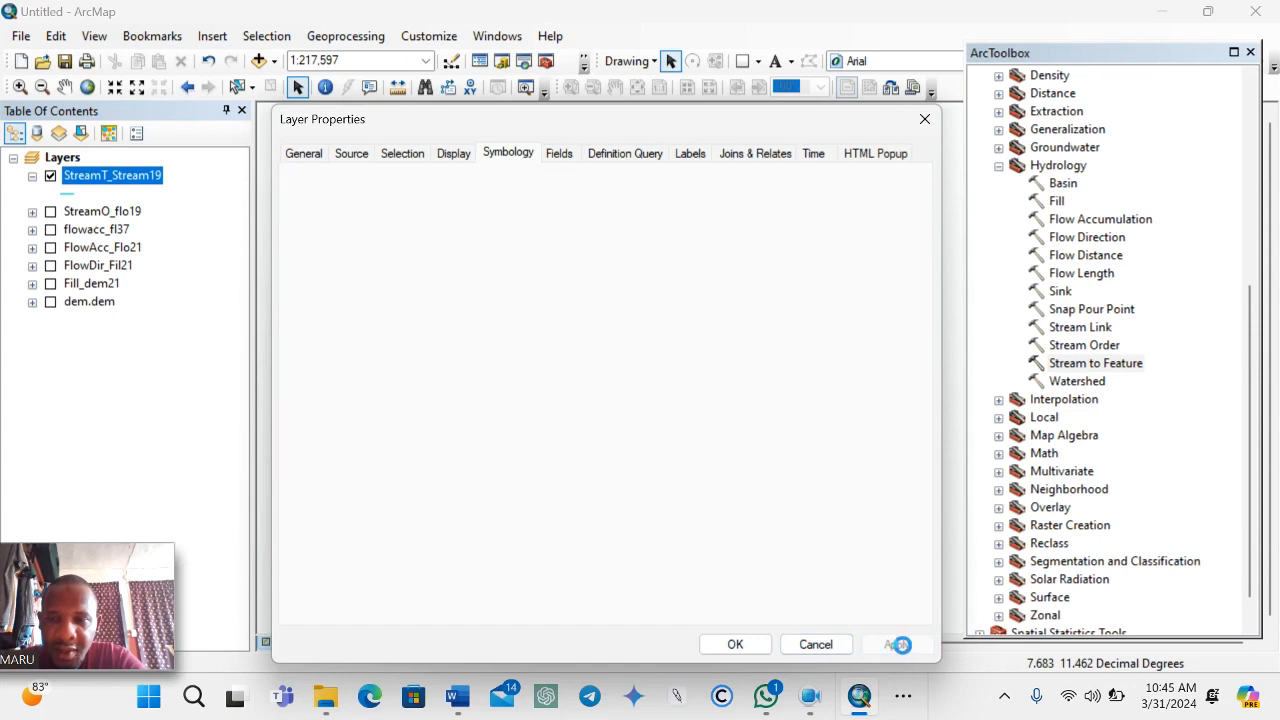
click(735, 644)
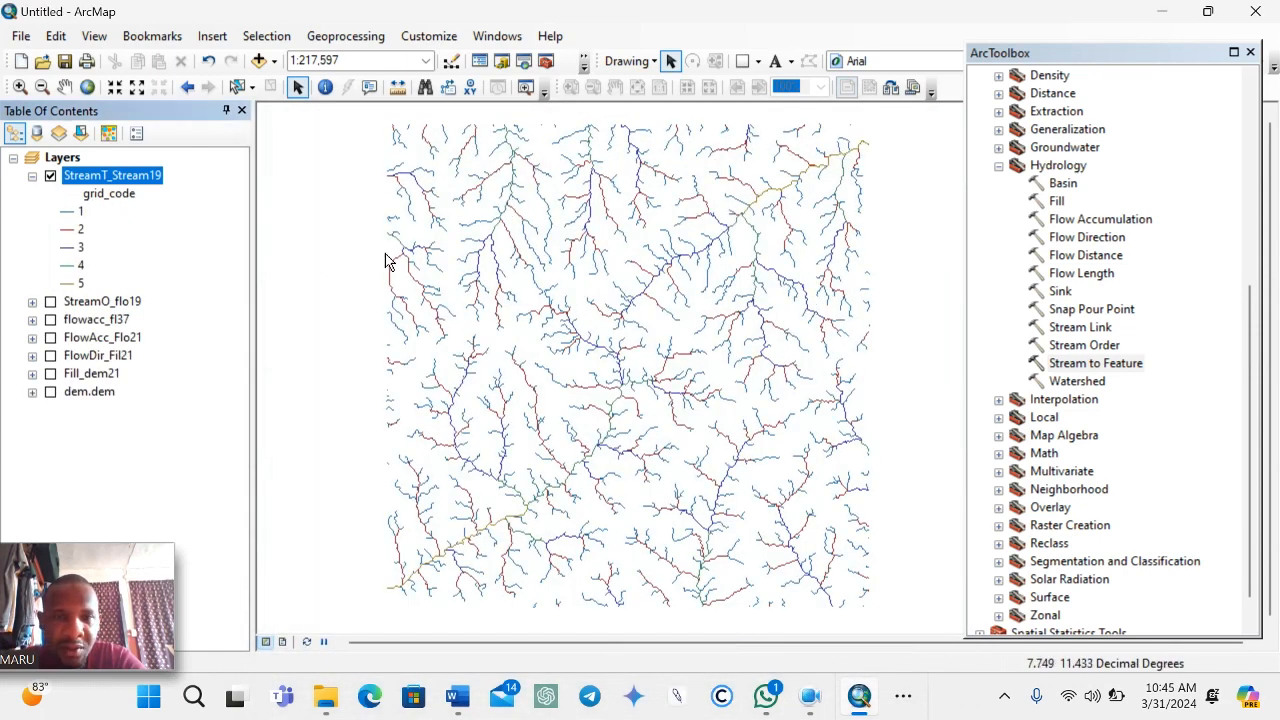
Set the line symbol of grid_code class 5 in StreamT_Stream19 to bright blue with a width of 3
double_click(68, 285)
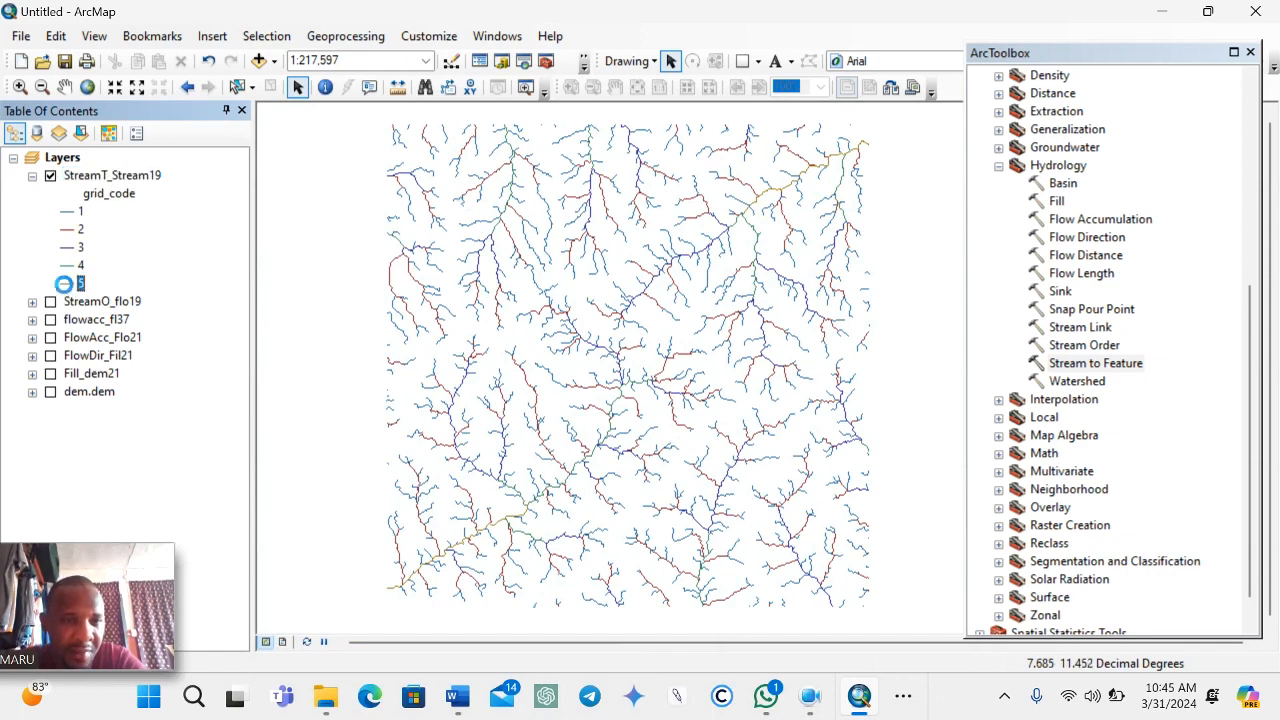
click(1152, 262)
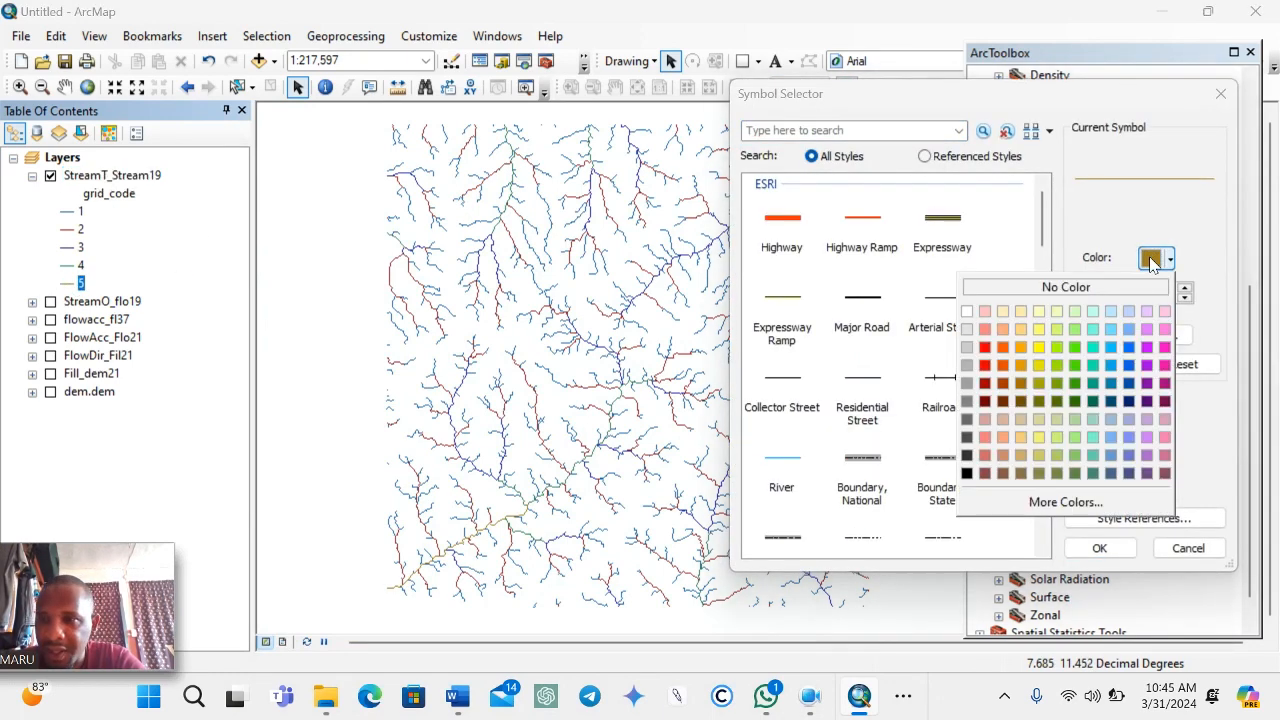
click(1129, 348)
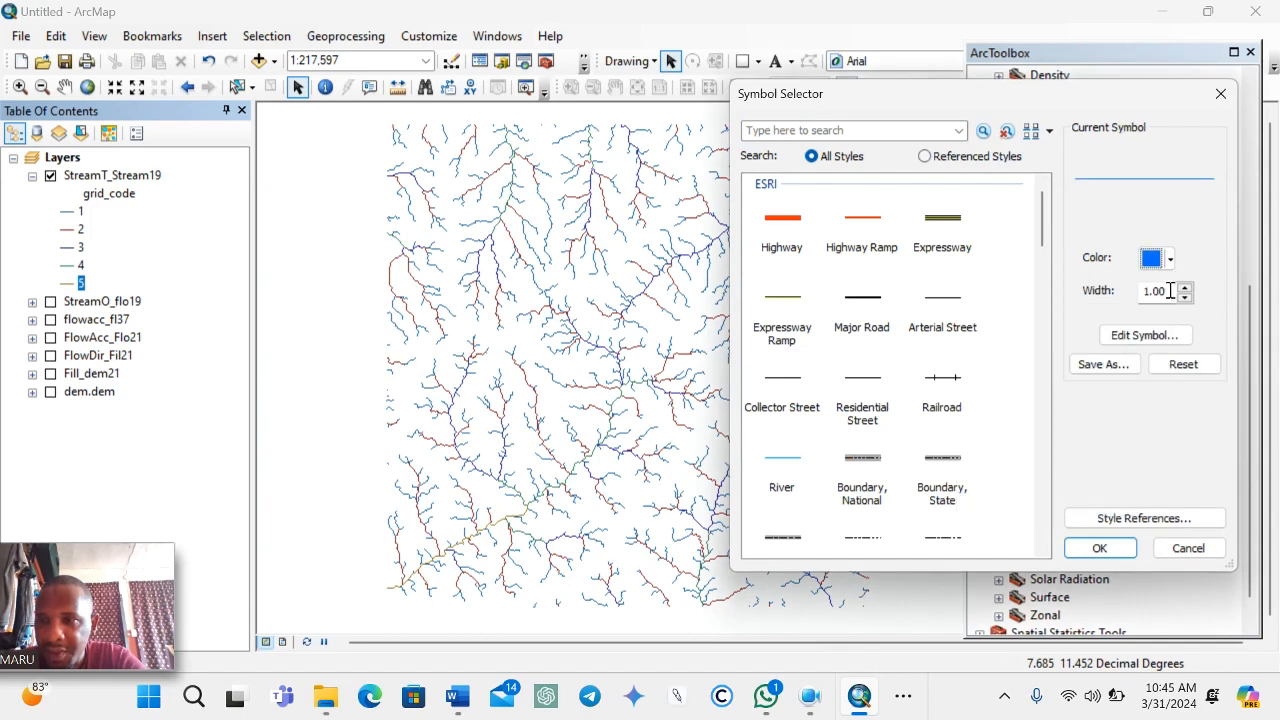
click(1186, 288)
click(1186, 288)
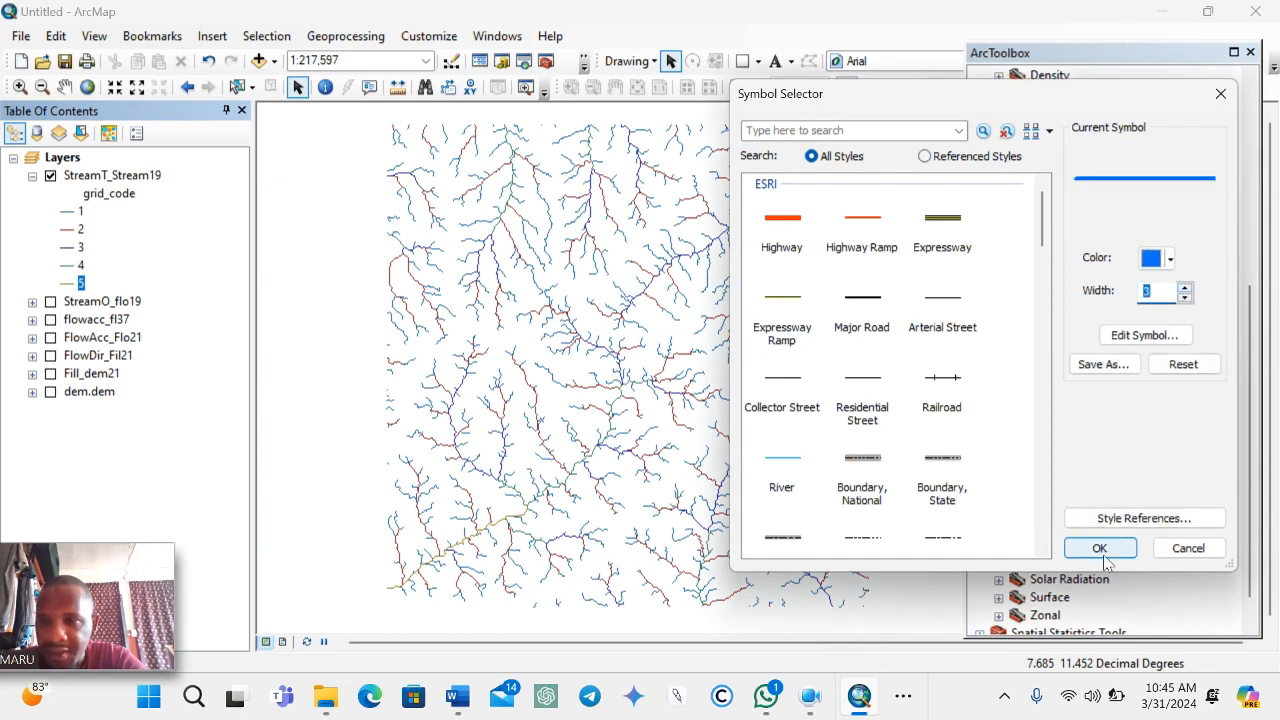
click(1100, 548)
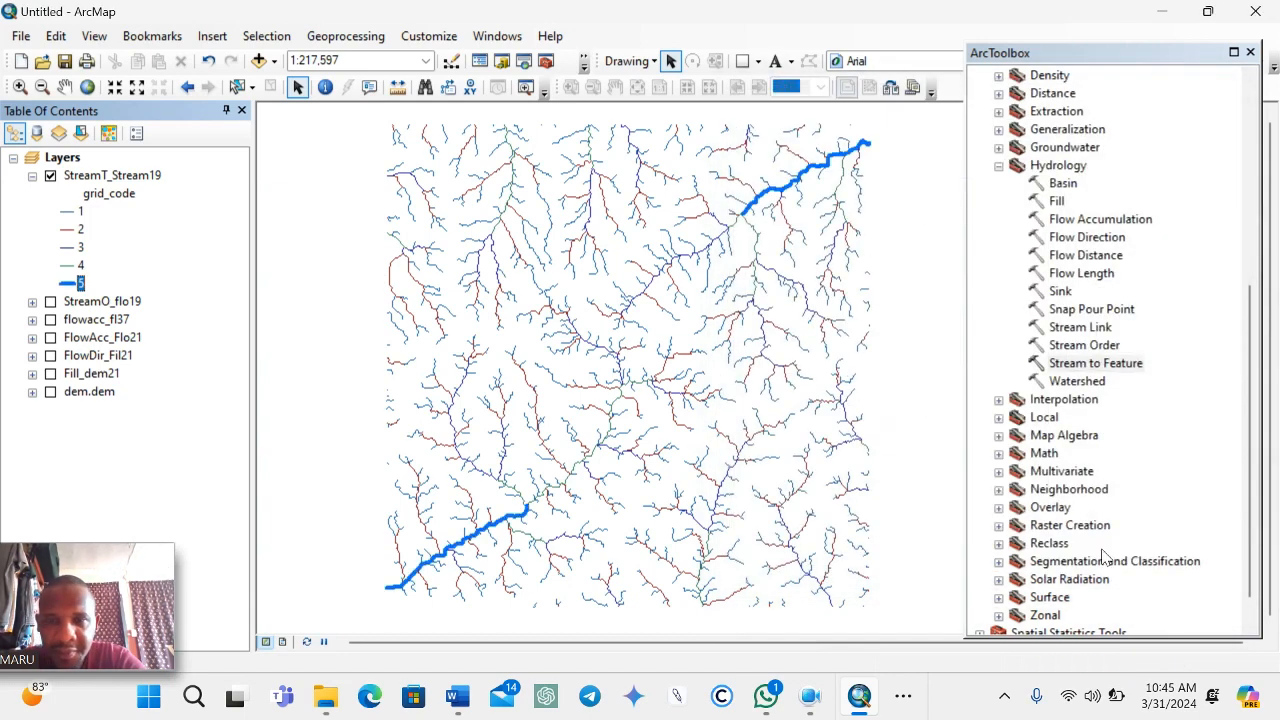
Set the line symbol of grid_code class 4 to the same bright blue with a width of 2
double_click(67, 266)
click(1153, 260)
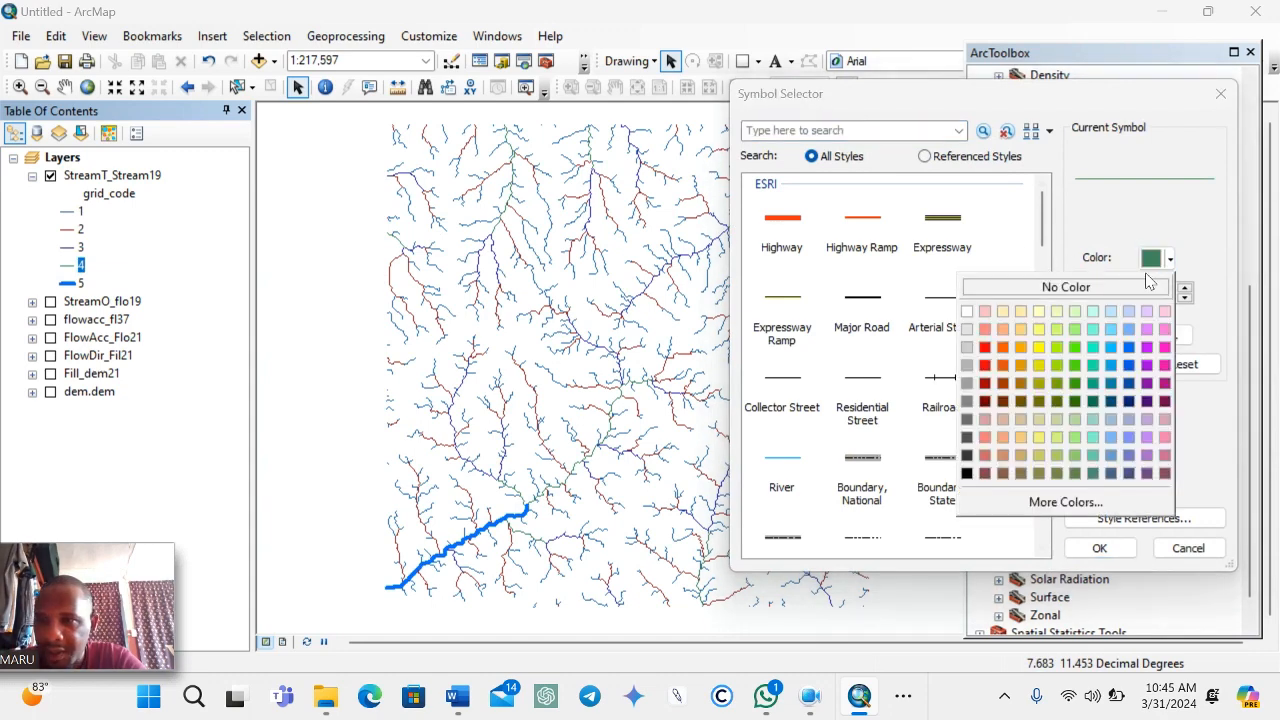
click(1129, 347)
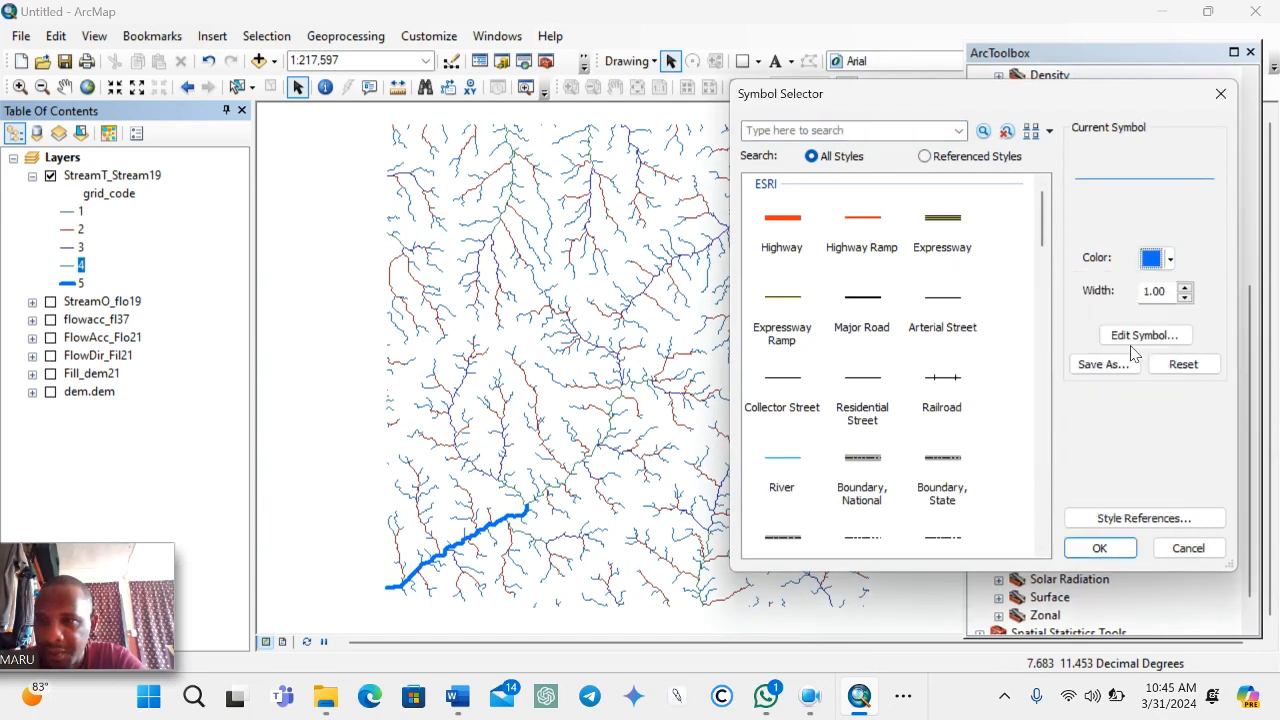
click(1186, 287)
click(1100, 548)
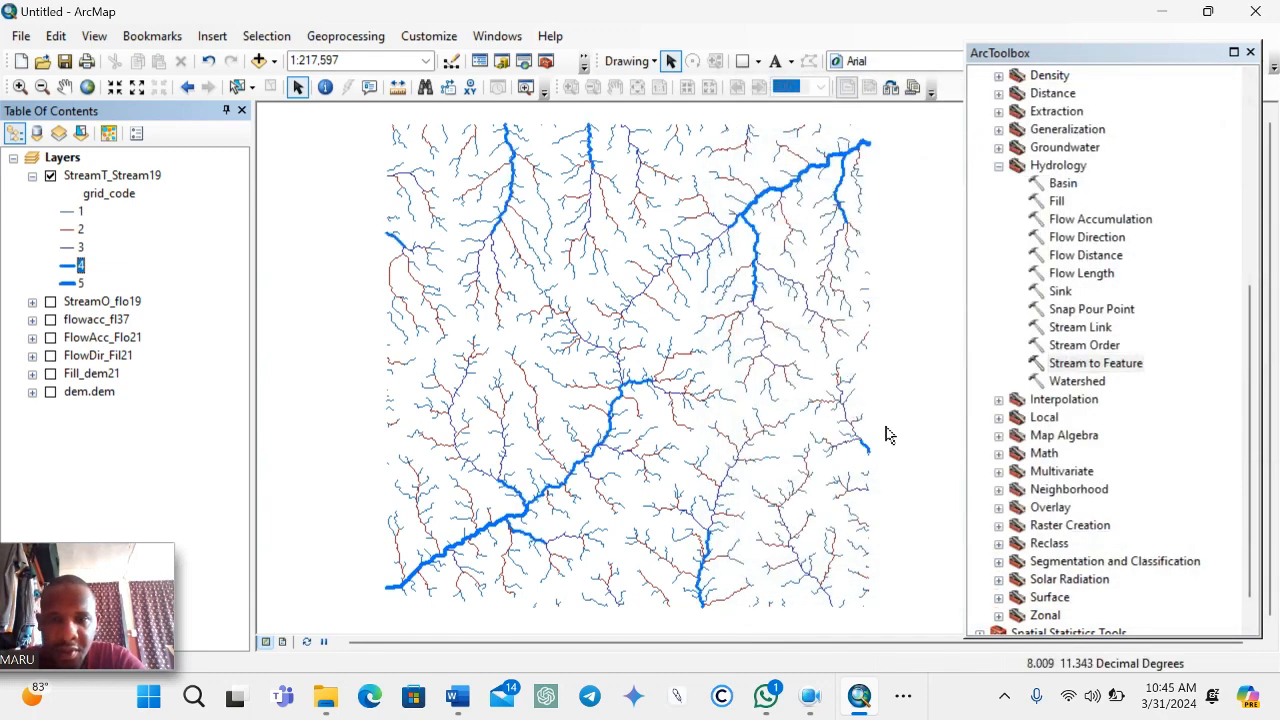
Set the line symbol of grid_code class 3 to the same bright blue with a width of 1.5
click(67, 248)
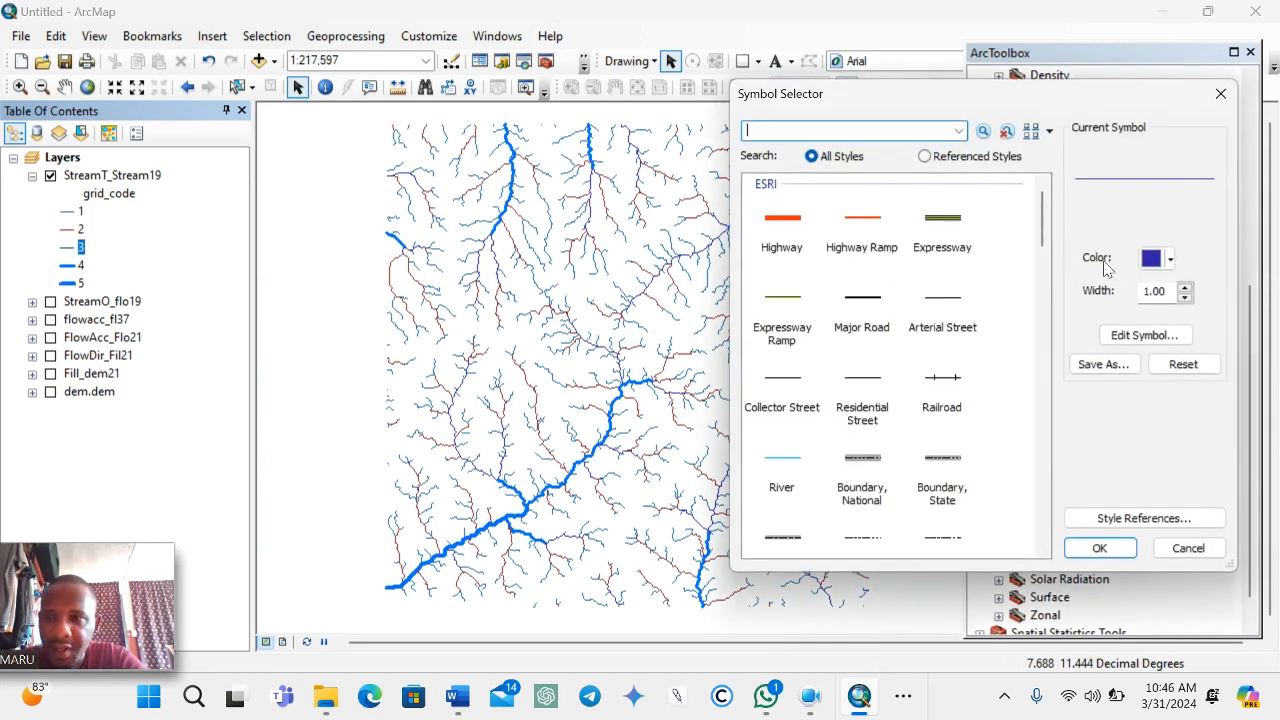
click(1155, 258)
click(1129, 347)
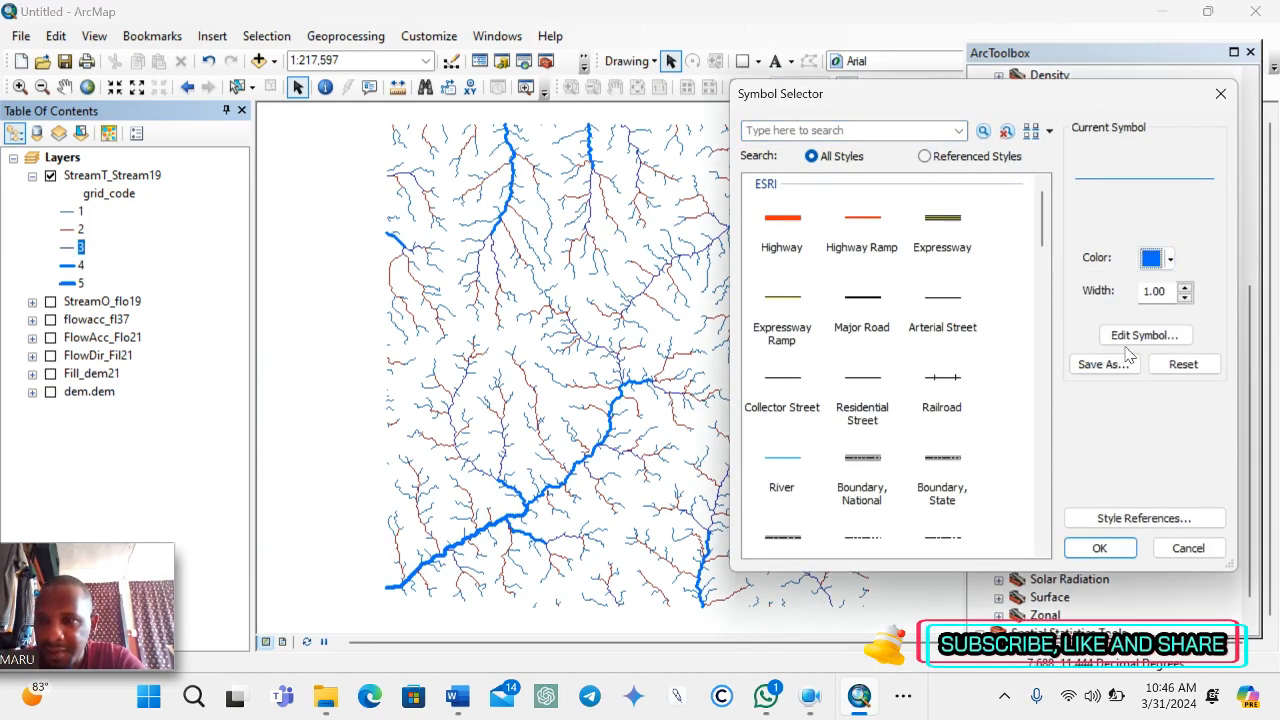
double_click(1156, 291)
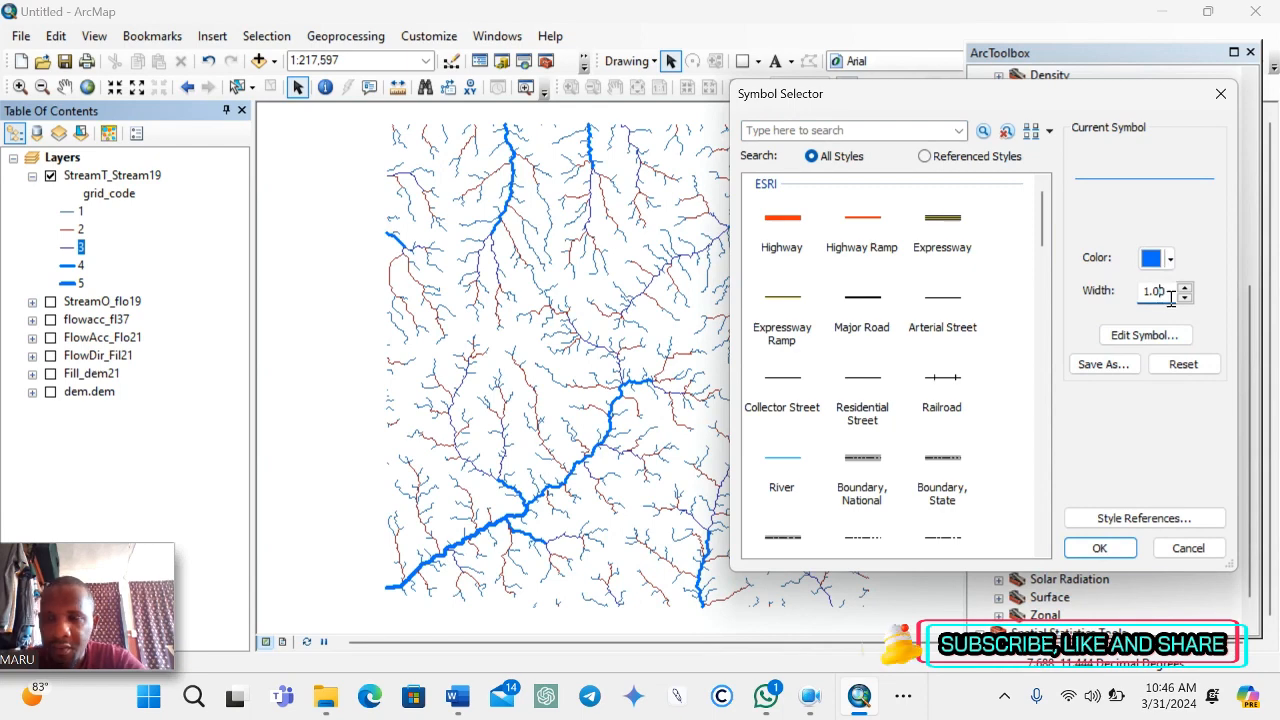
text(1.5)
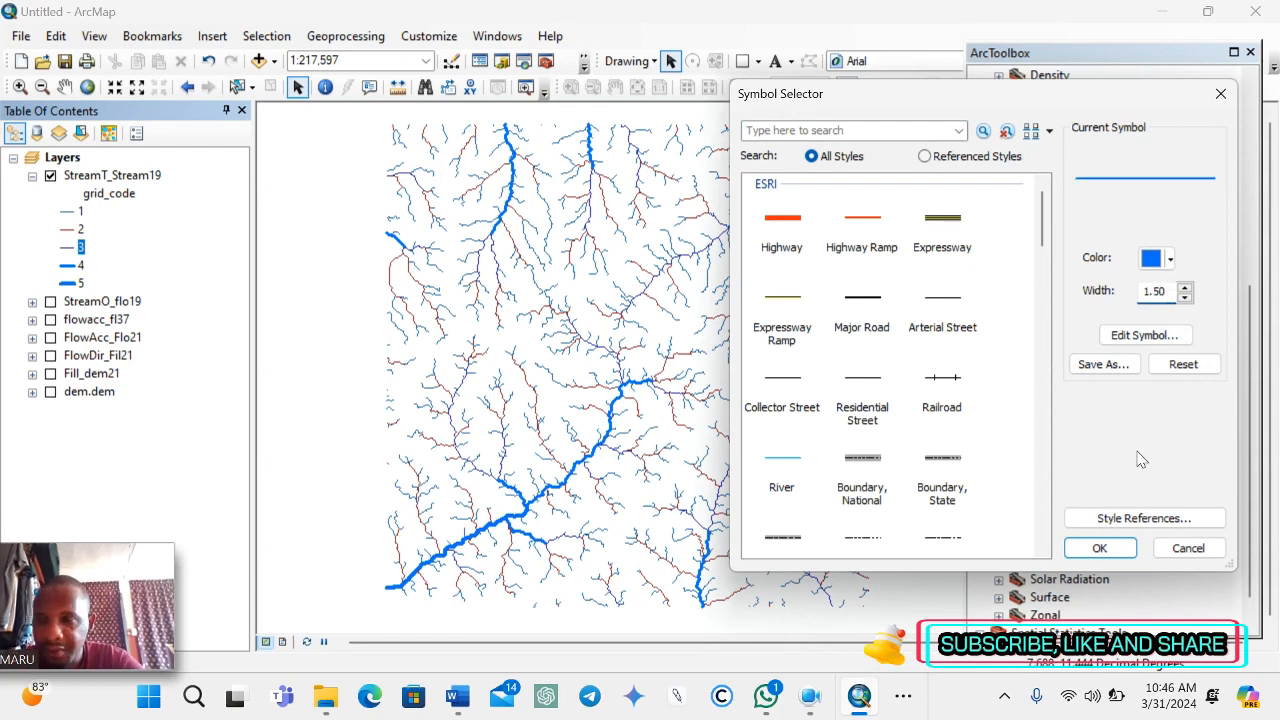
click(1099, 548)
Change the line color of grid_code class 2 to the same bright blue, keeping its default width
double_click(72, 229)
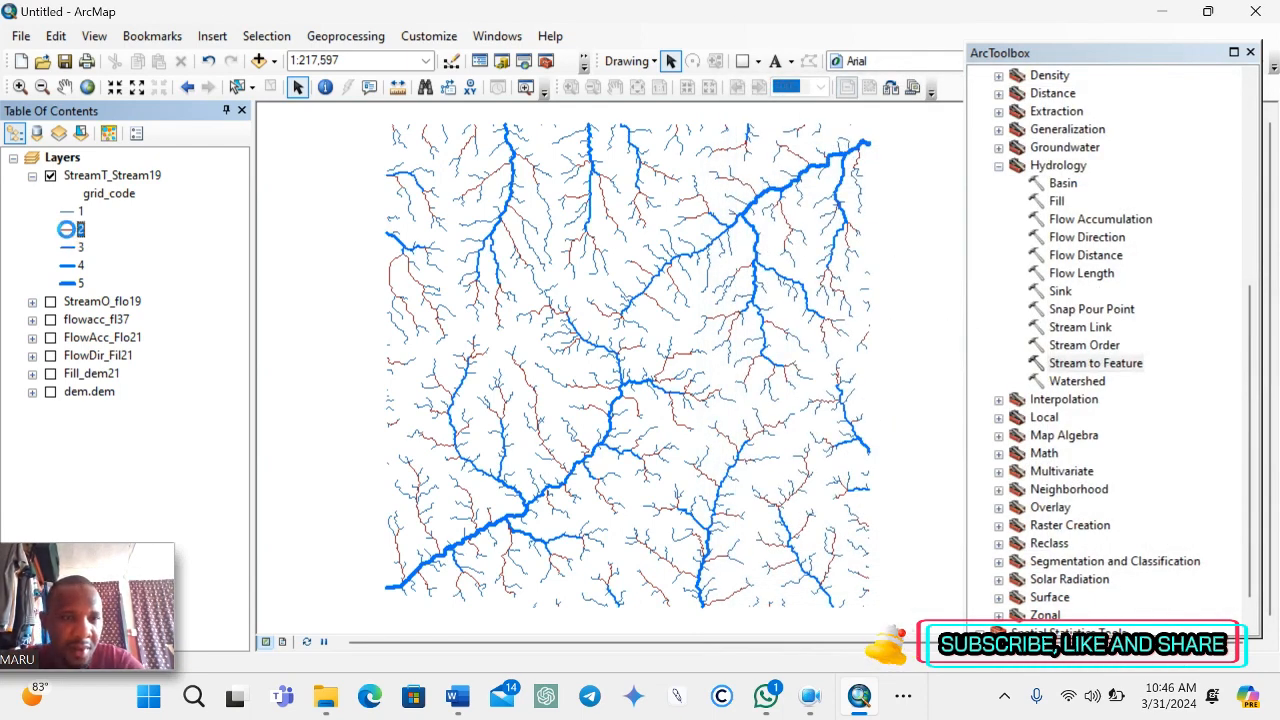
click(1158, 260)
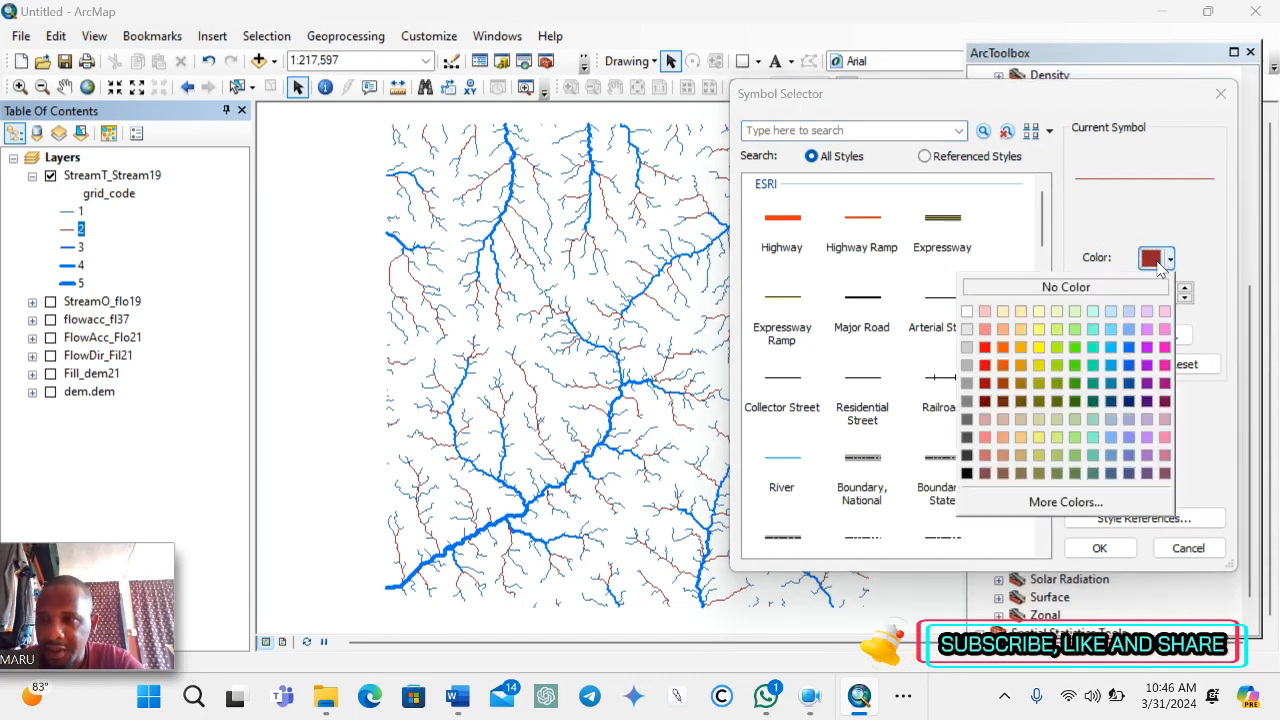
click(1130, 347)
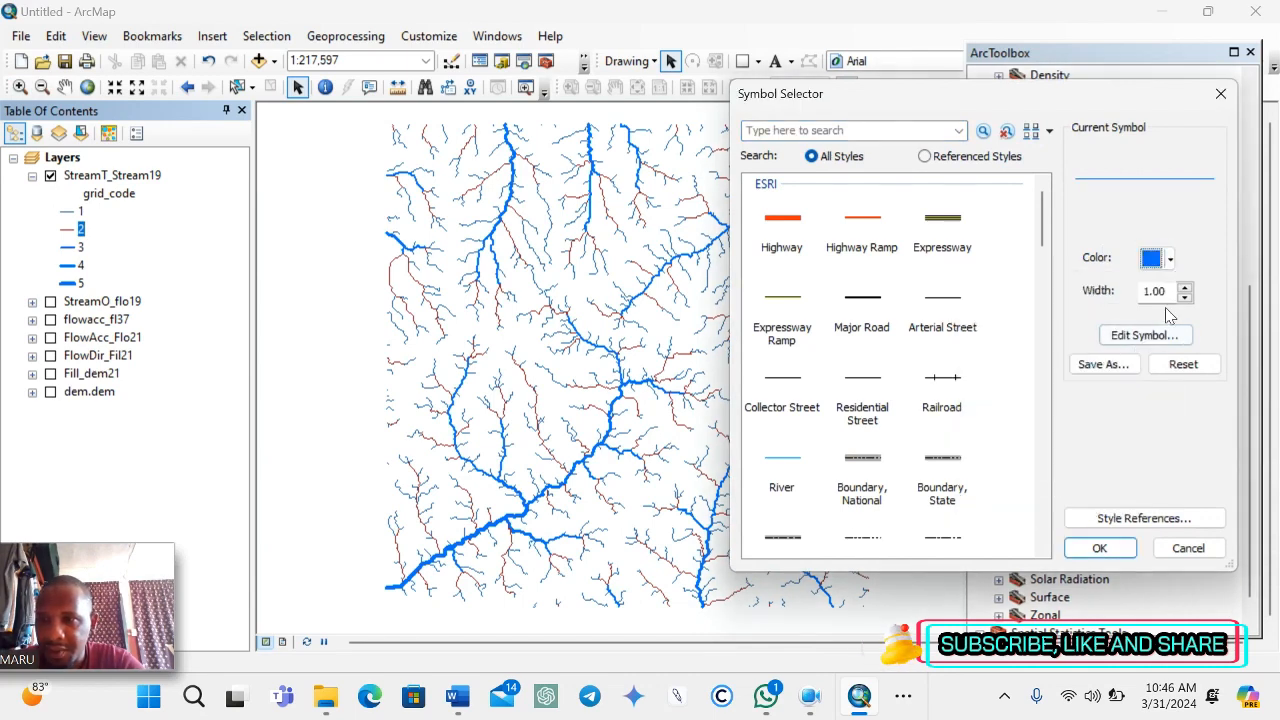
click(1099, 548)
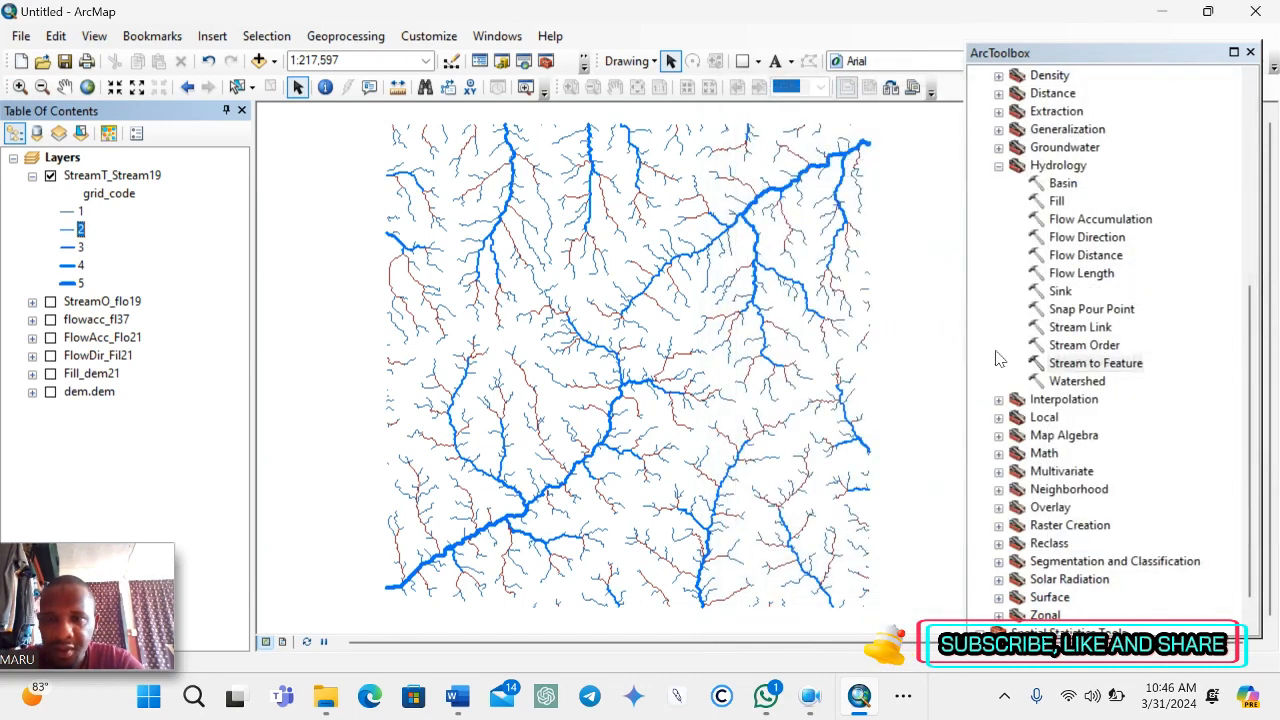
Set the line symbol of grid_code class 1 to the same bright blue with a width of 0.5
double_click(70, 212)
click(1152, 259)
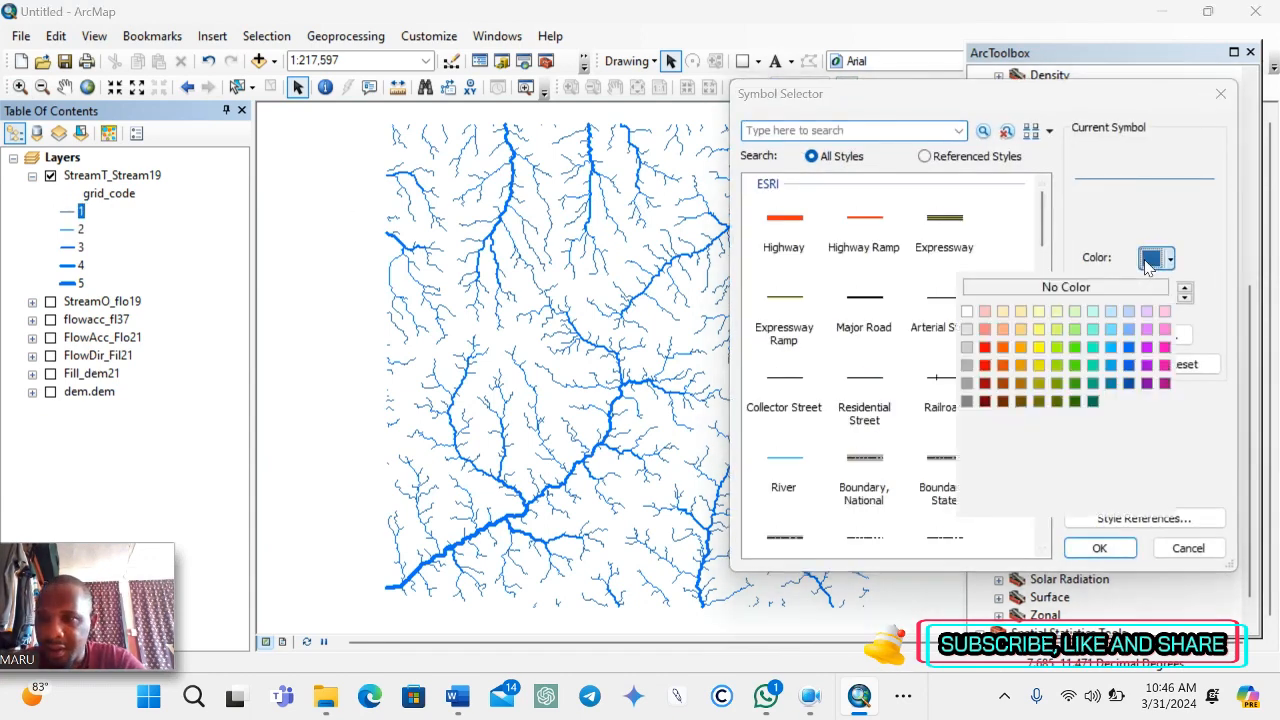
click(1129, 348)
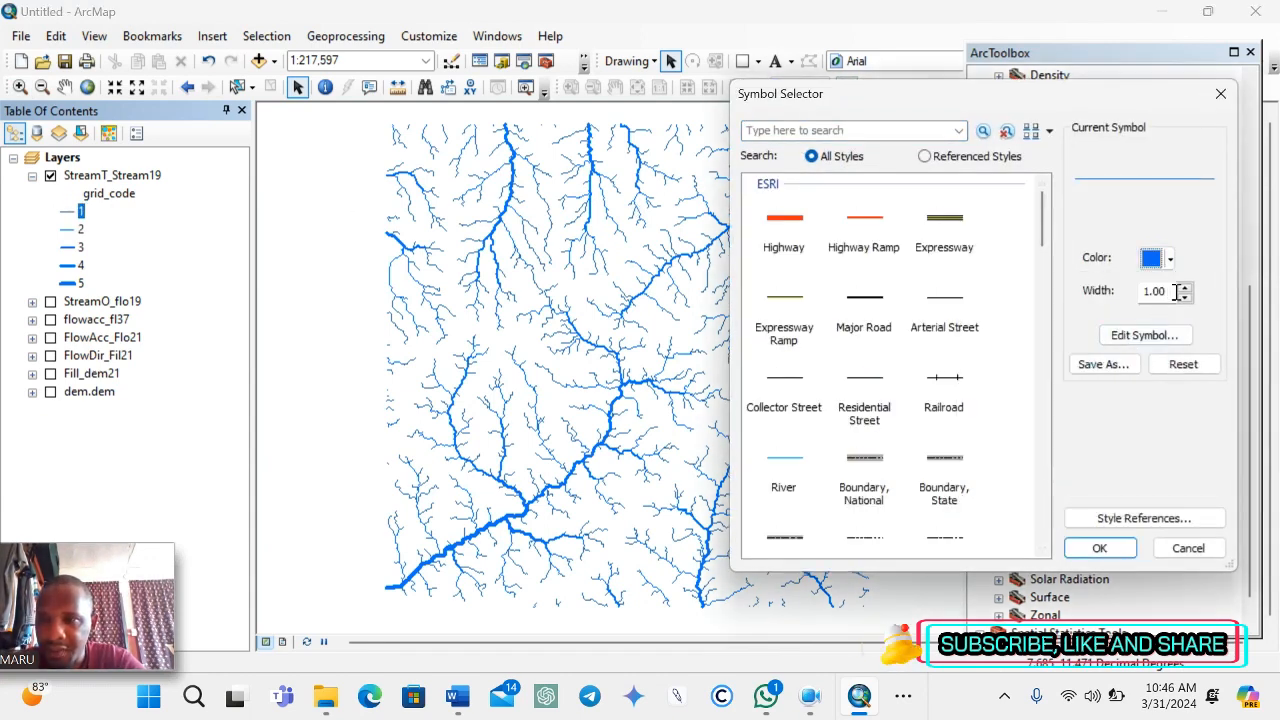
double_click(1177, 291)
text(0.5)
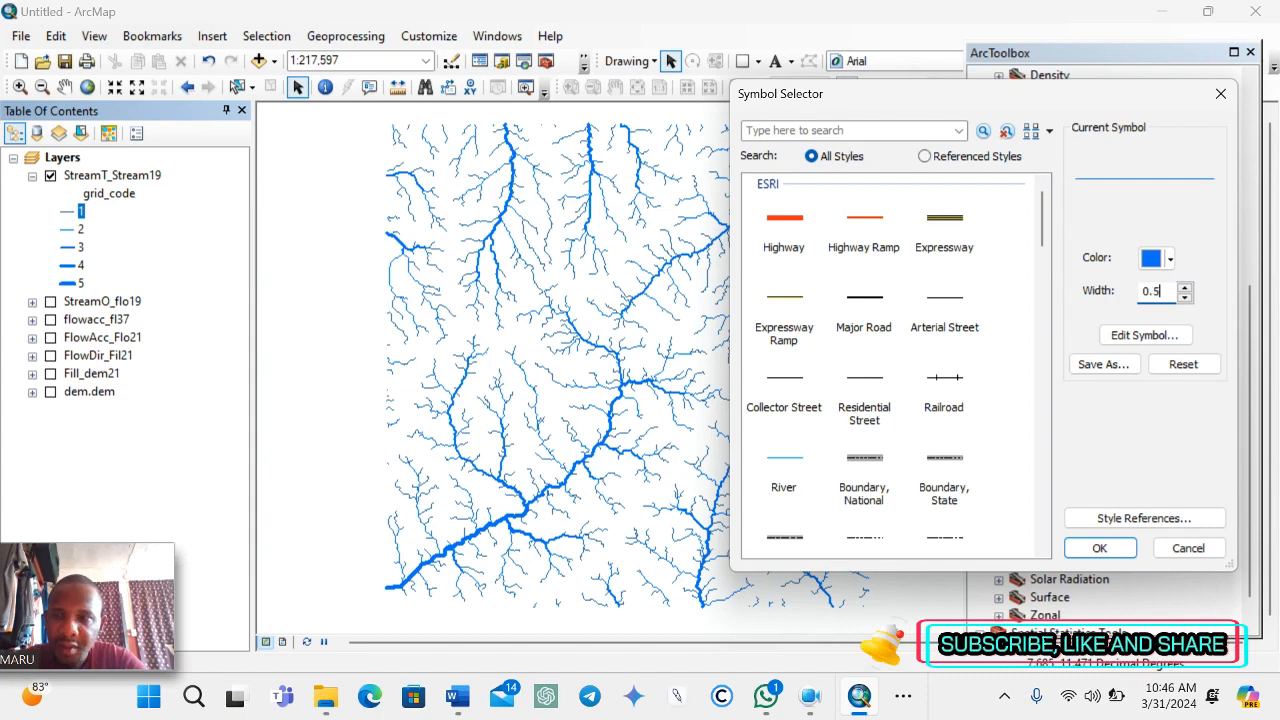
click(1099, 548)
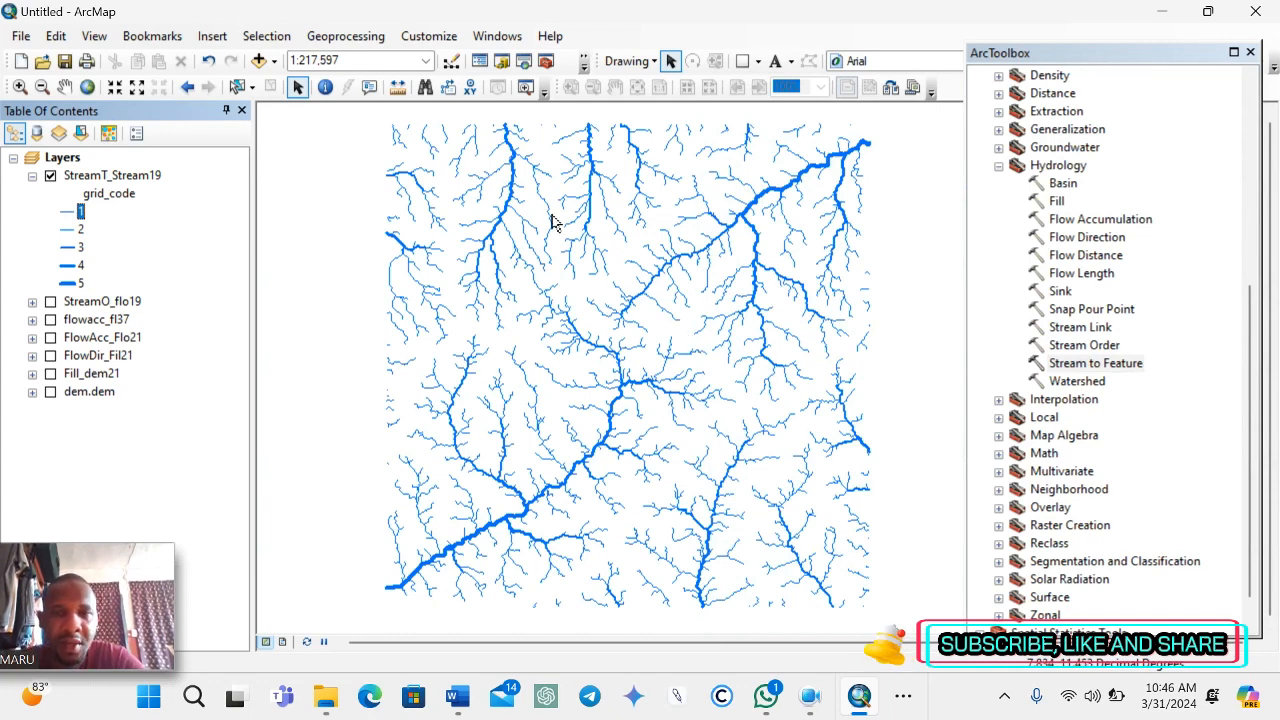
Collapse the legend of the StreamT_Stream19 layer in the table of contents
click(32, 176)
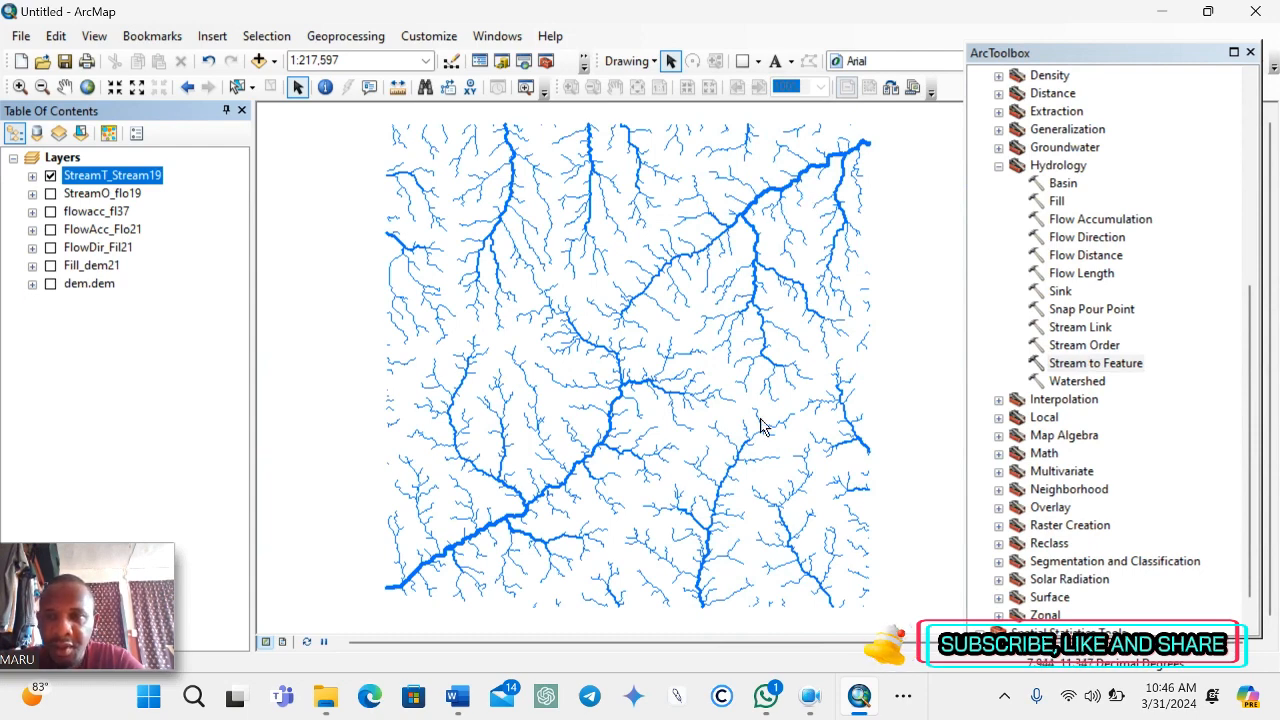
Switch to the Word document and add the line "How to produce contour maps using DEM….." below the notes, separated by a blank line
click(462, 698)
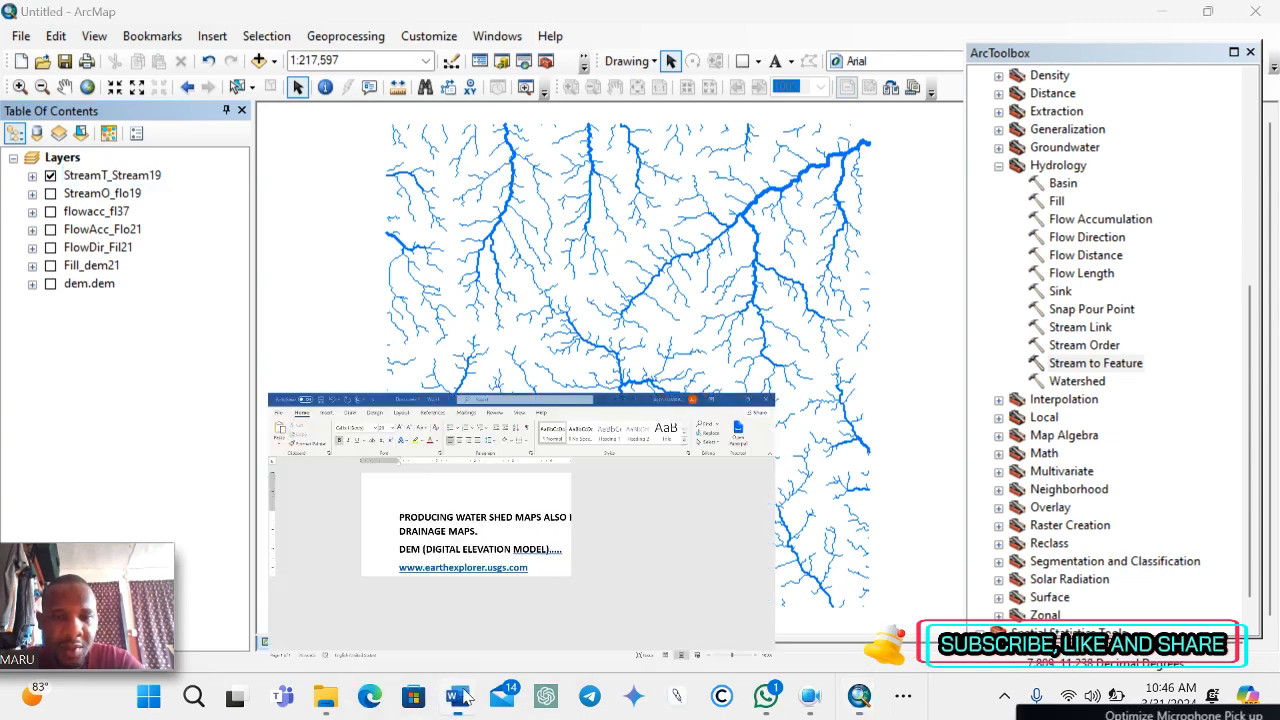
scroll(563, 546, down, 2)
key(Return)
key(Return)
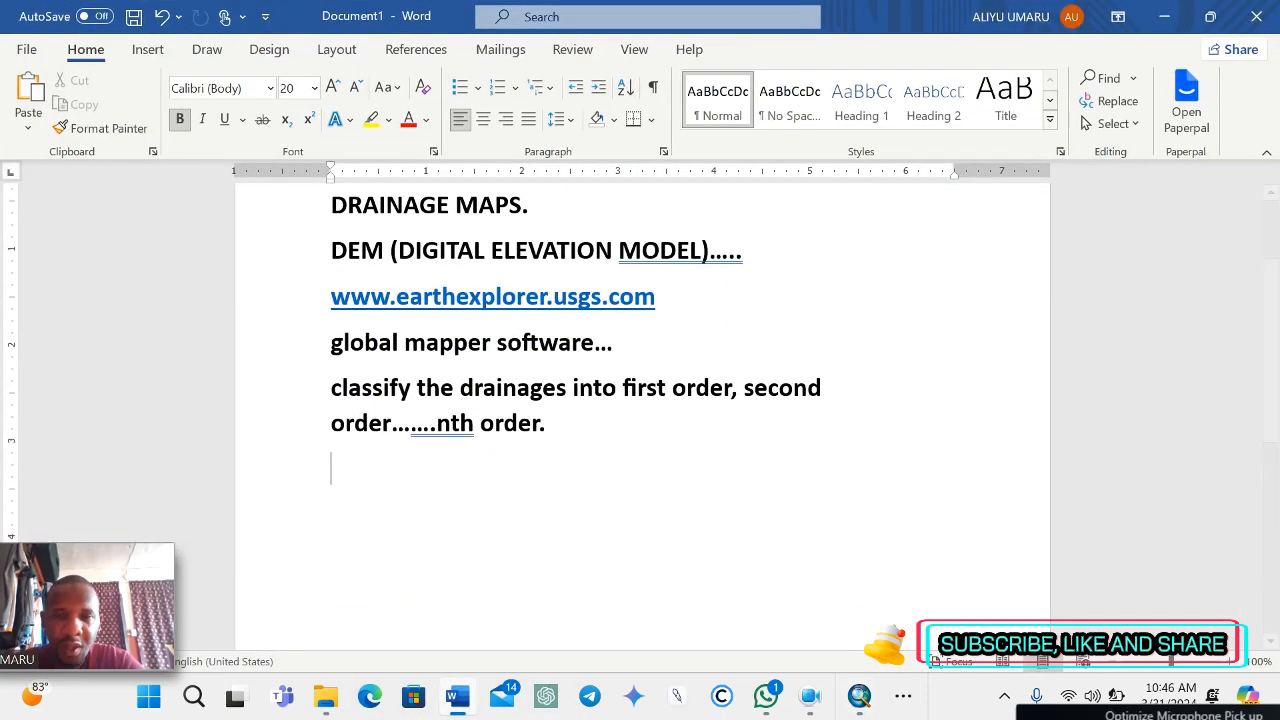
text(how)
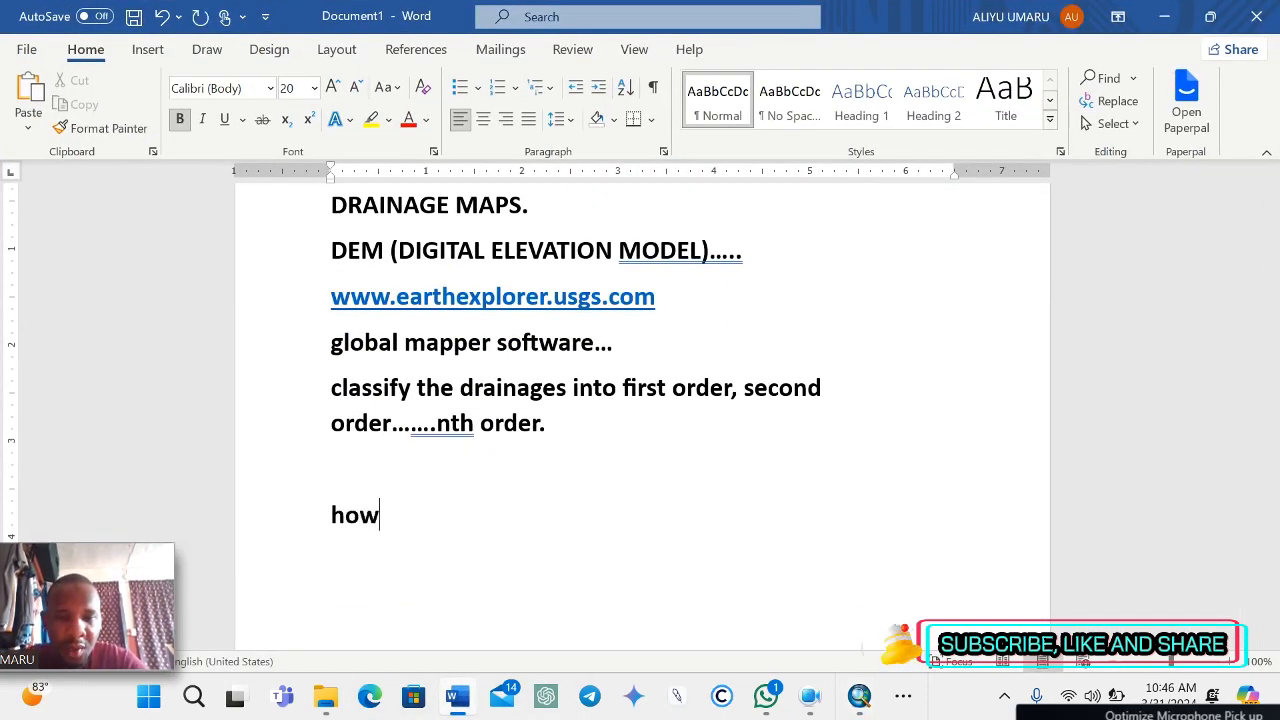
text( to produ)
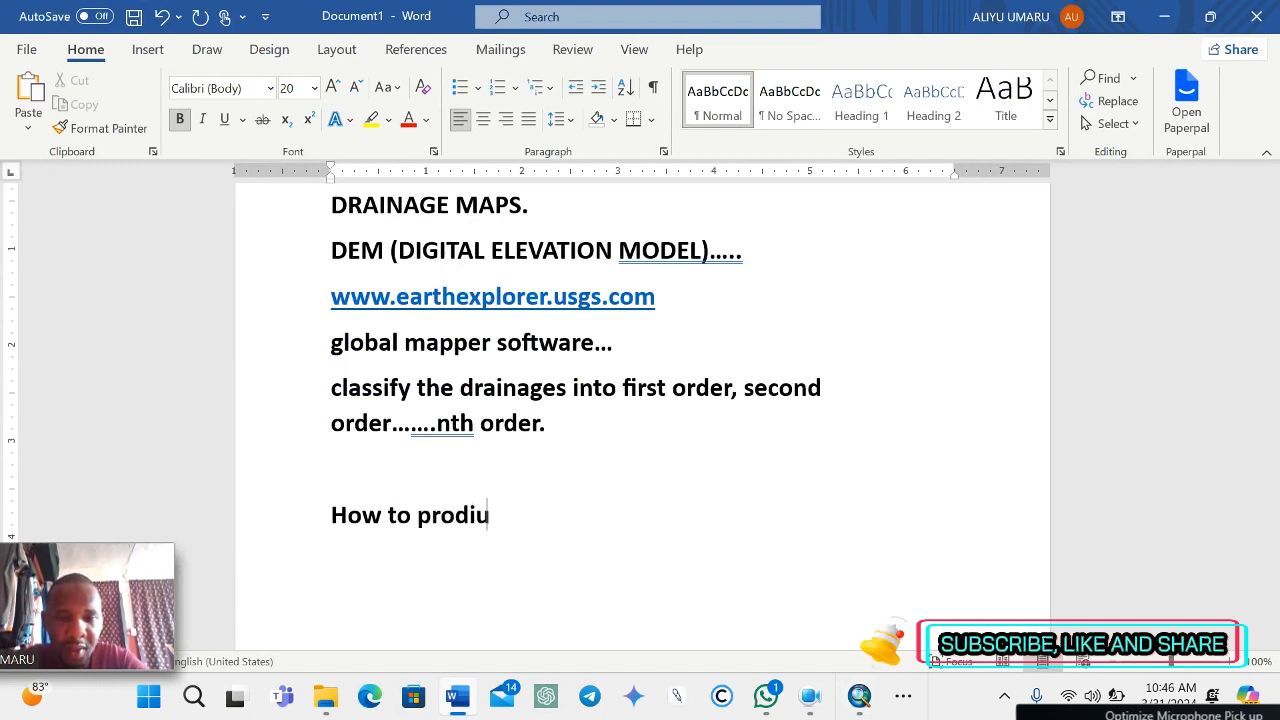
key(BackSpace)
text(uce )
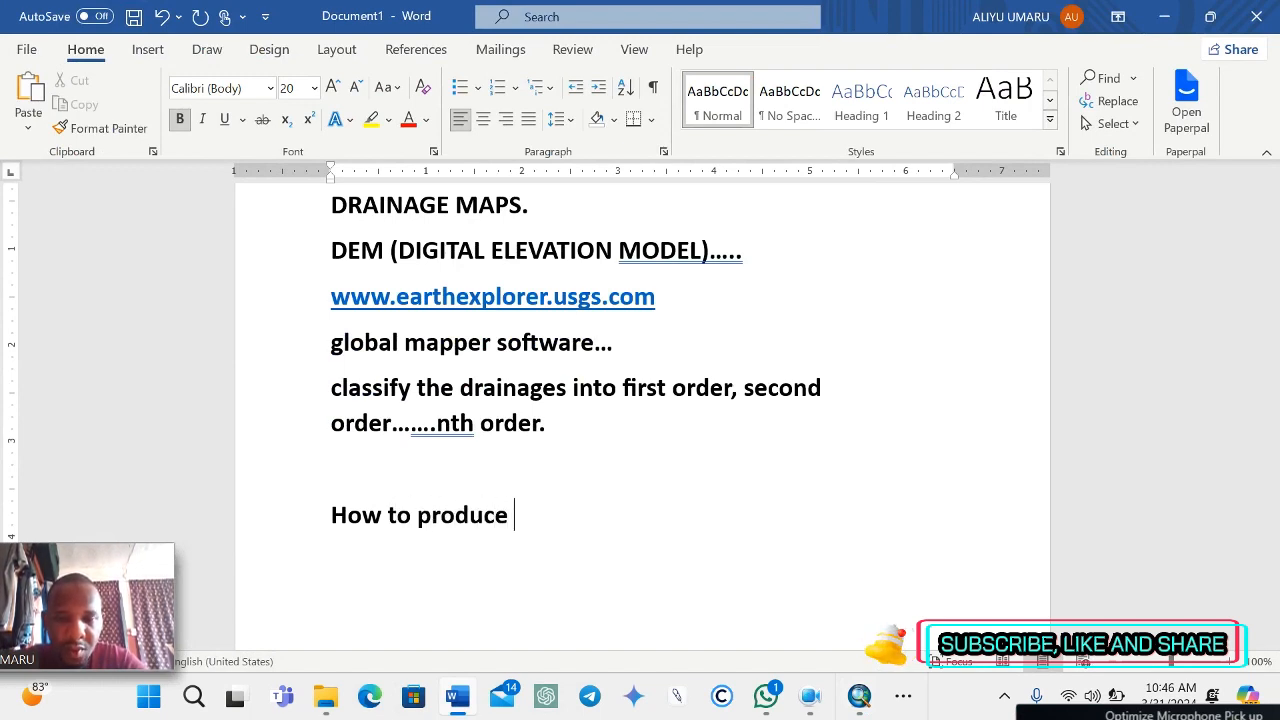
text(contours)
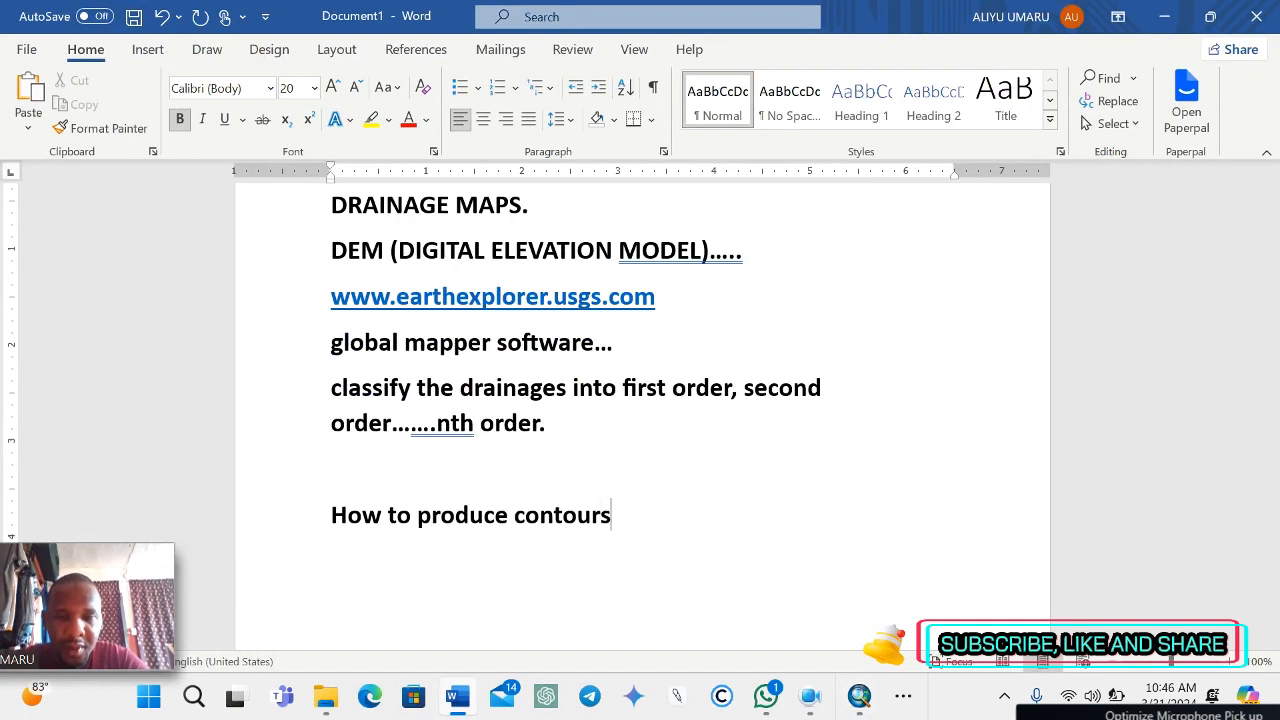
key(BackSpace)
text( maps )
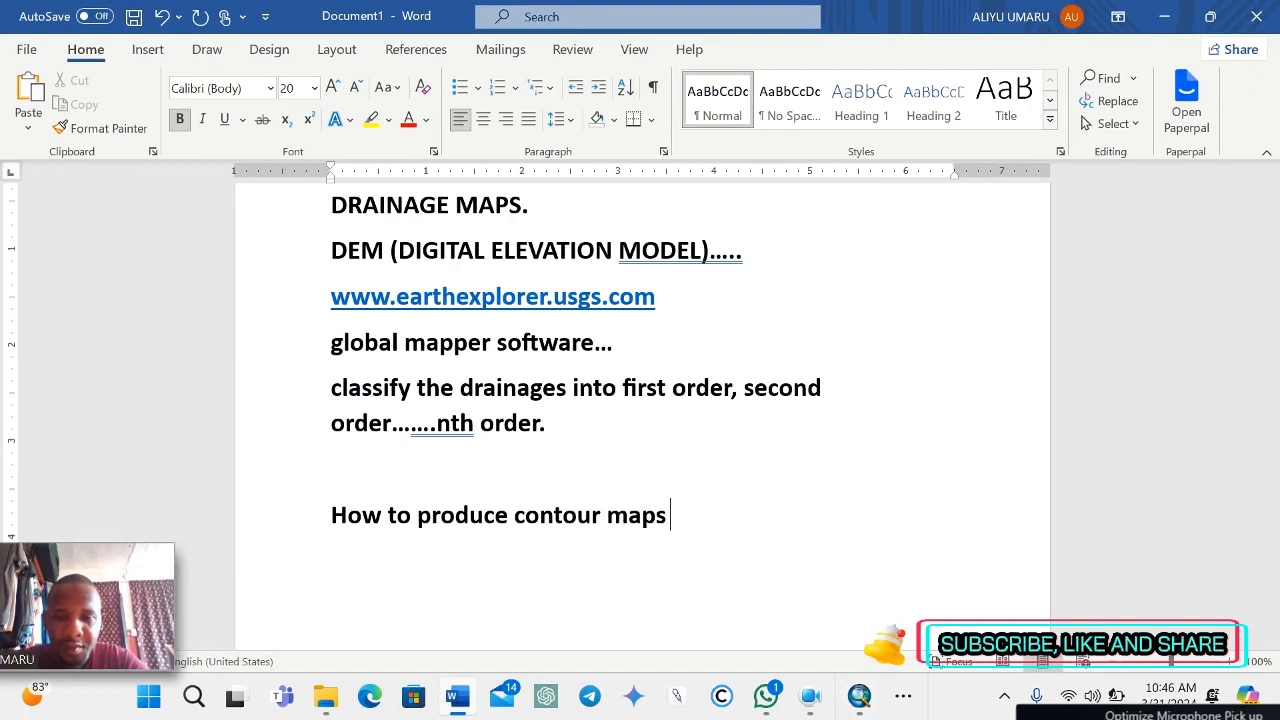
text(using DE)
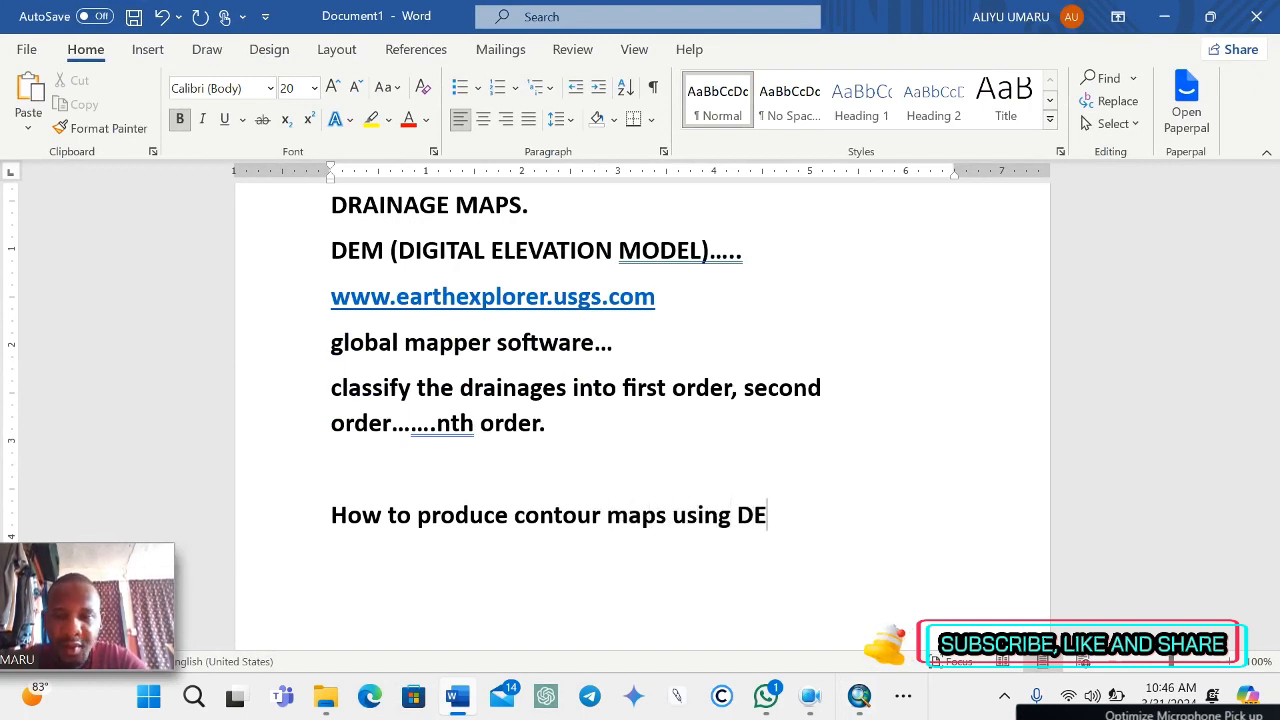
text(M.....)
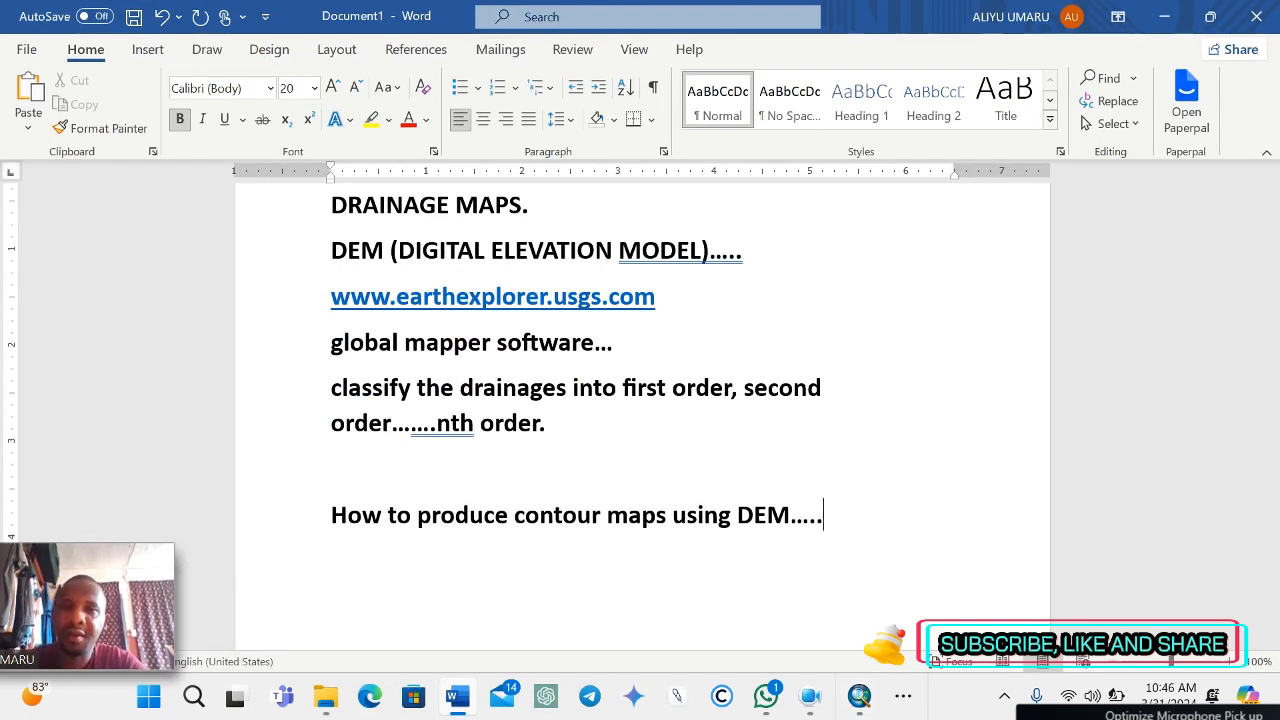
click(1005, 697)
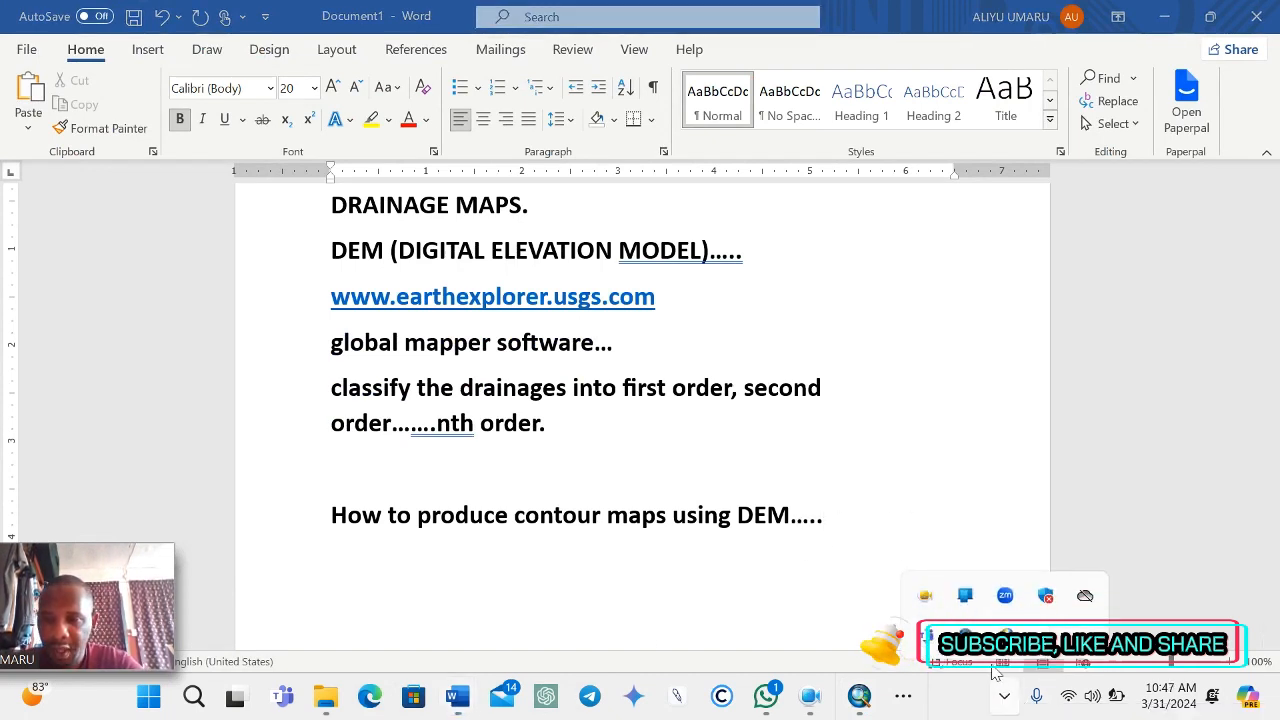
click(922, 598)
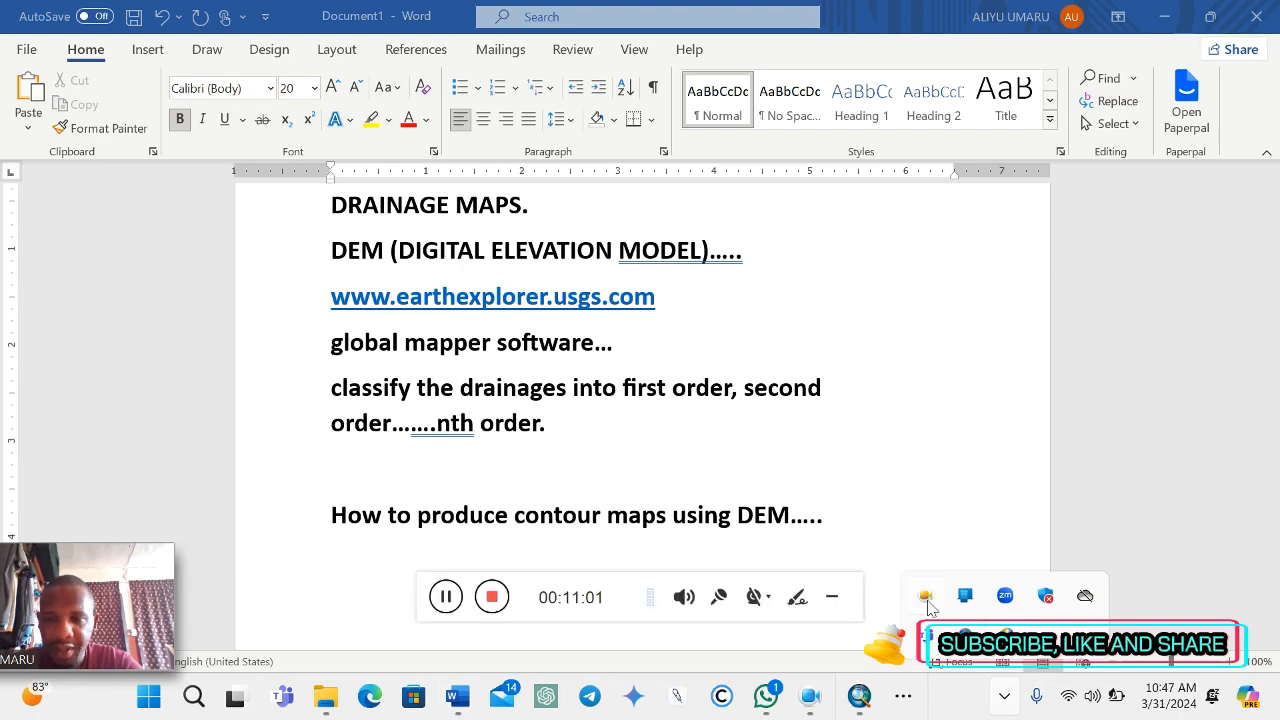
click(492, 598)
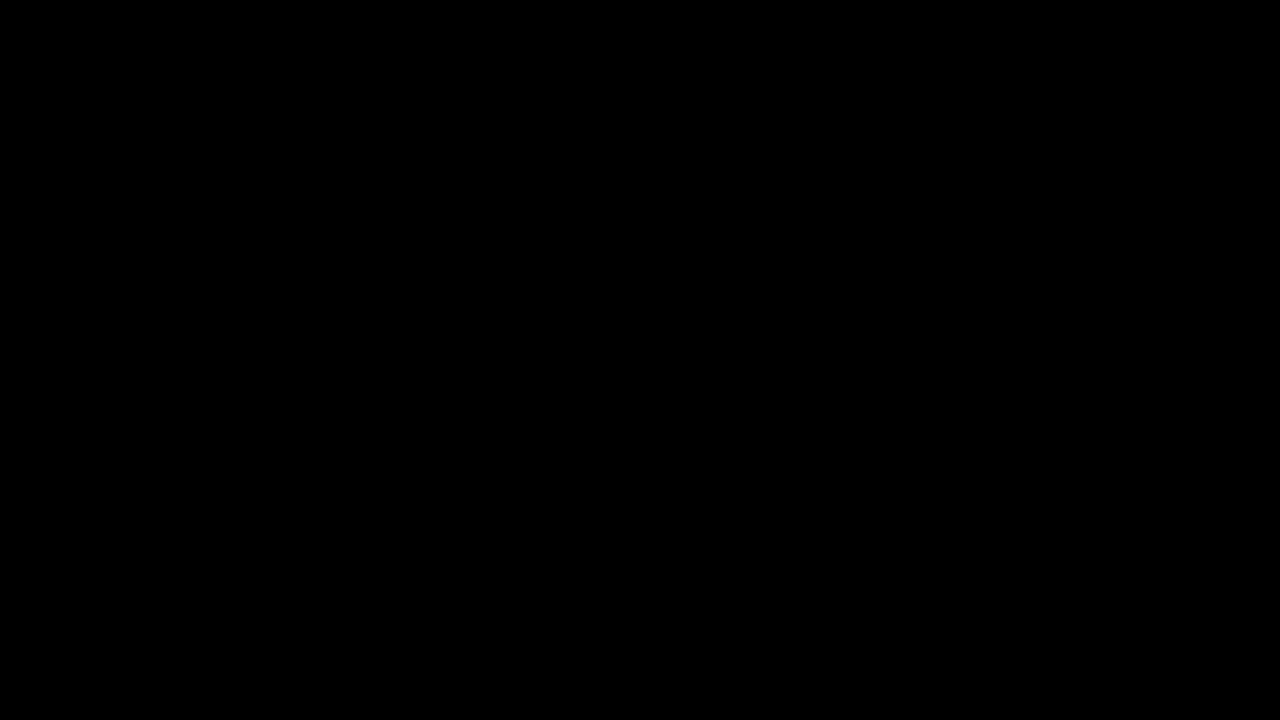